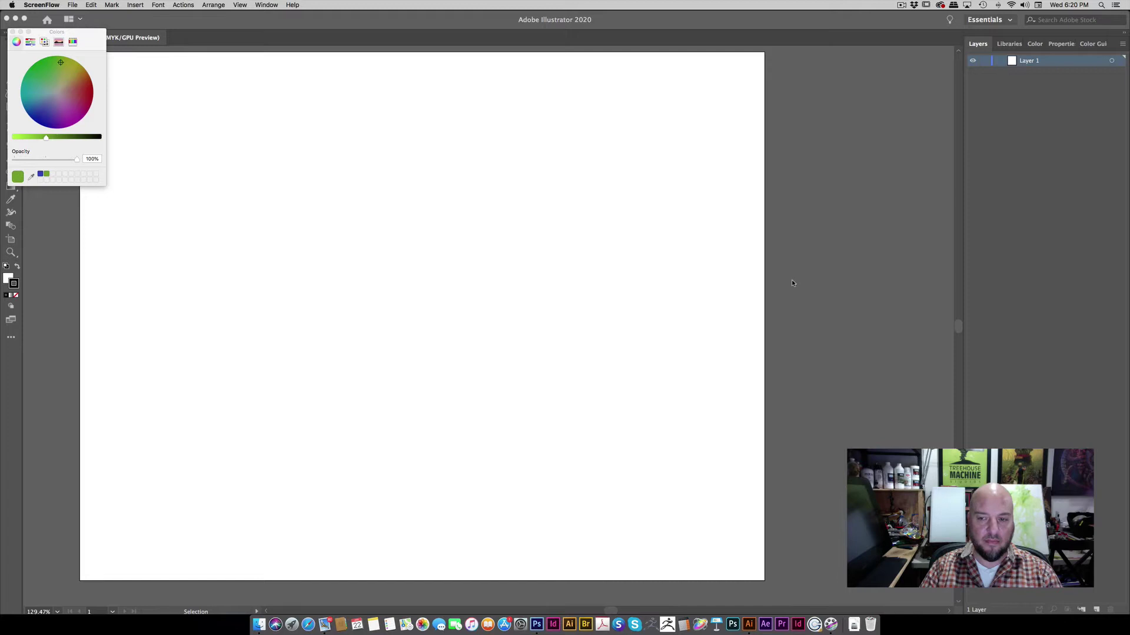
Return to the blank Untitled-1 document and pan the artboard slightly
left_click(792, 283)
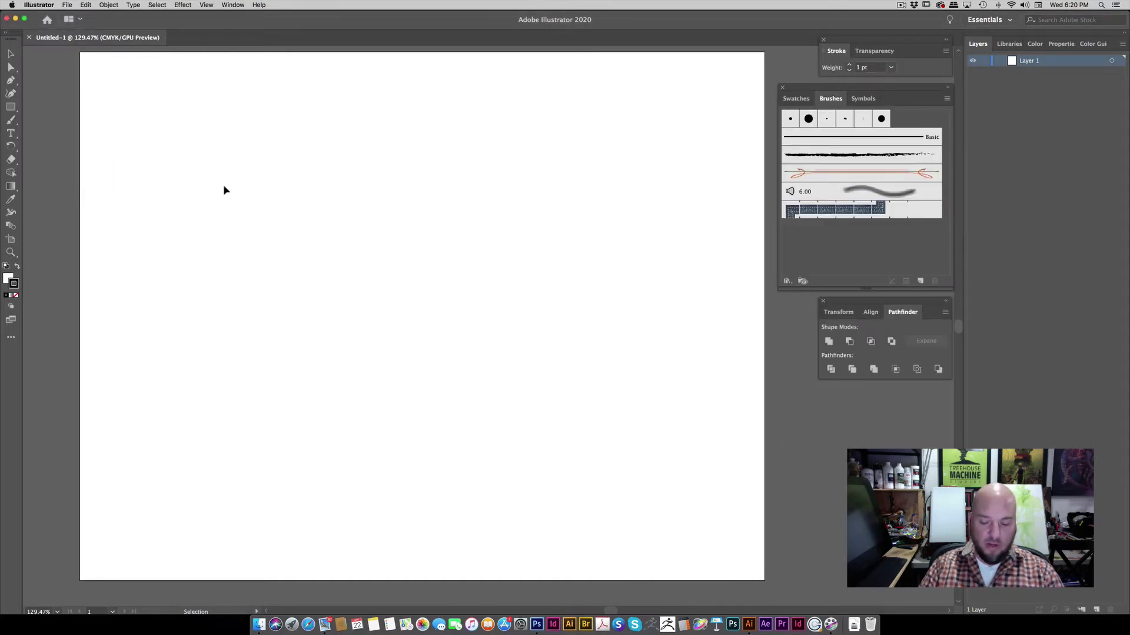
key("space")
left_click_drag(220, 136, 217, 143)
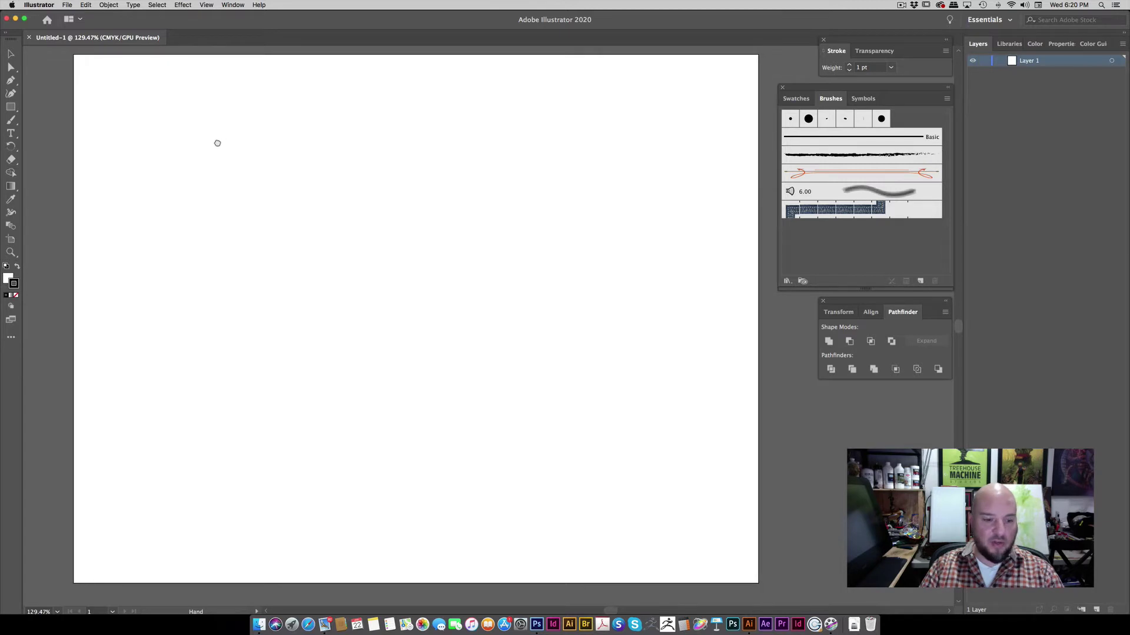
left_click_drag(276, 163, 264, 171)
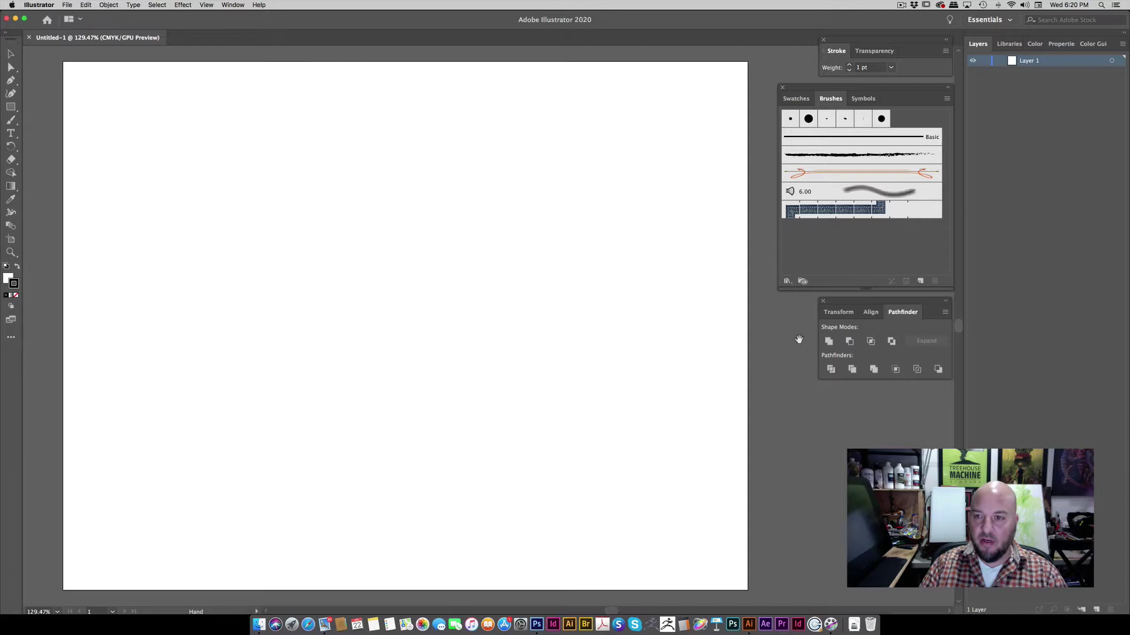
scroll(641, 312, "left", 1)
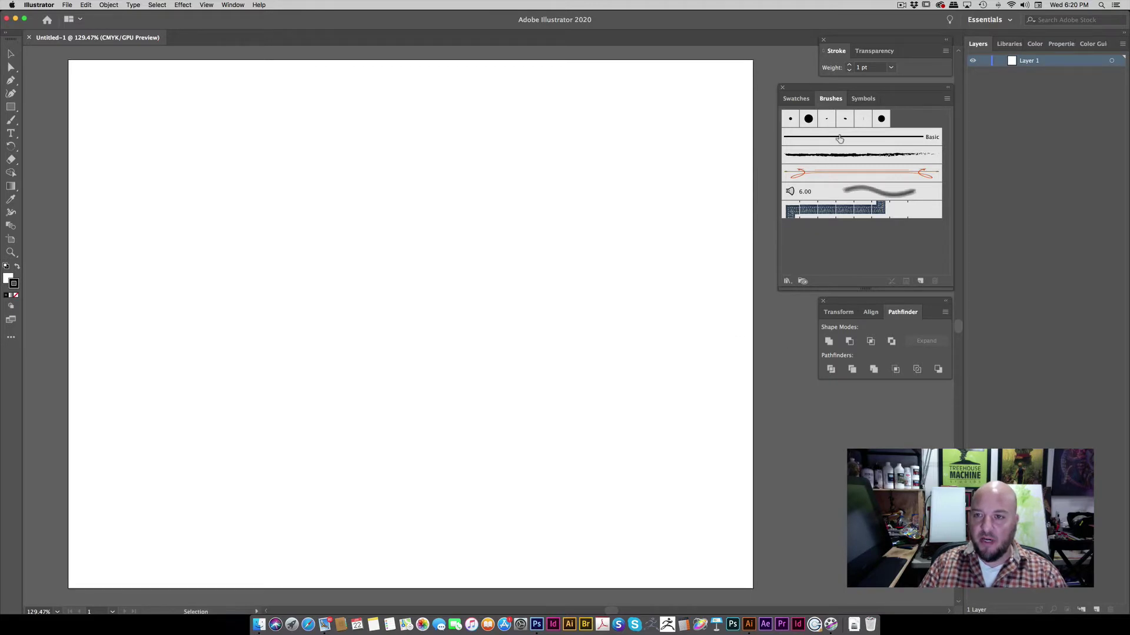
Restack the Stroke, Brushes and Pathfinder panel groups into a tidy column on the right
left_click_drag(858, 91, 856, 90)
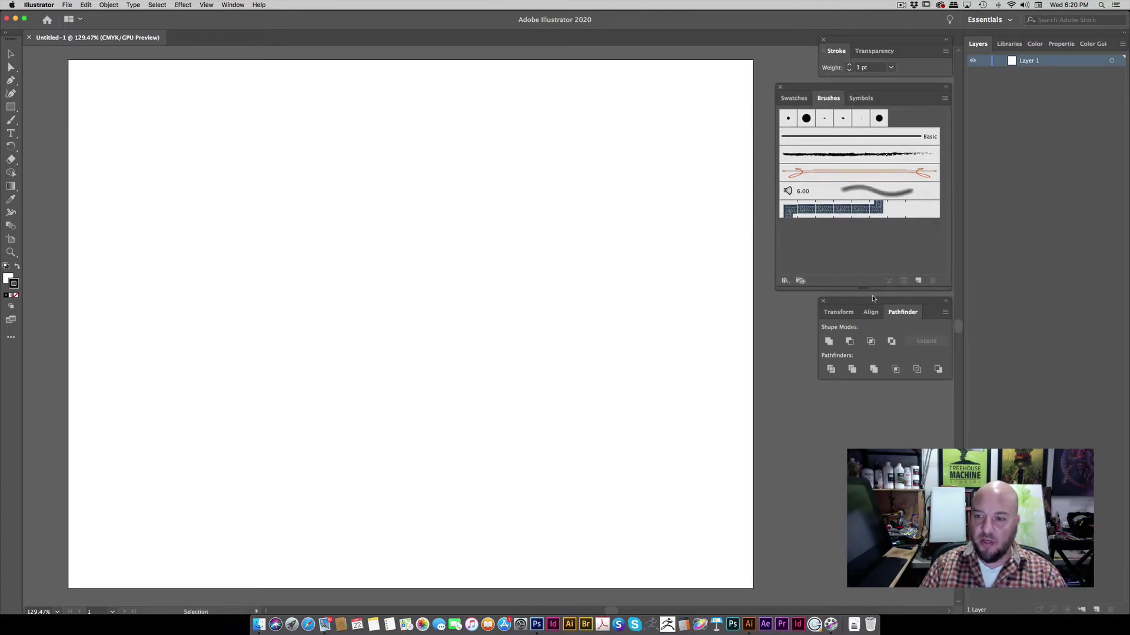
left_click_drag(881, 300, 877, 313)
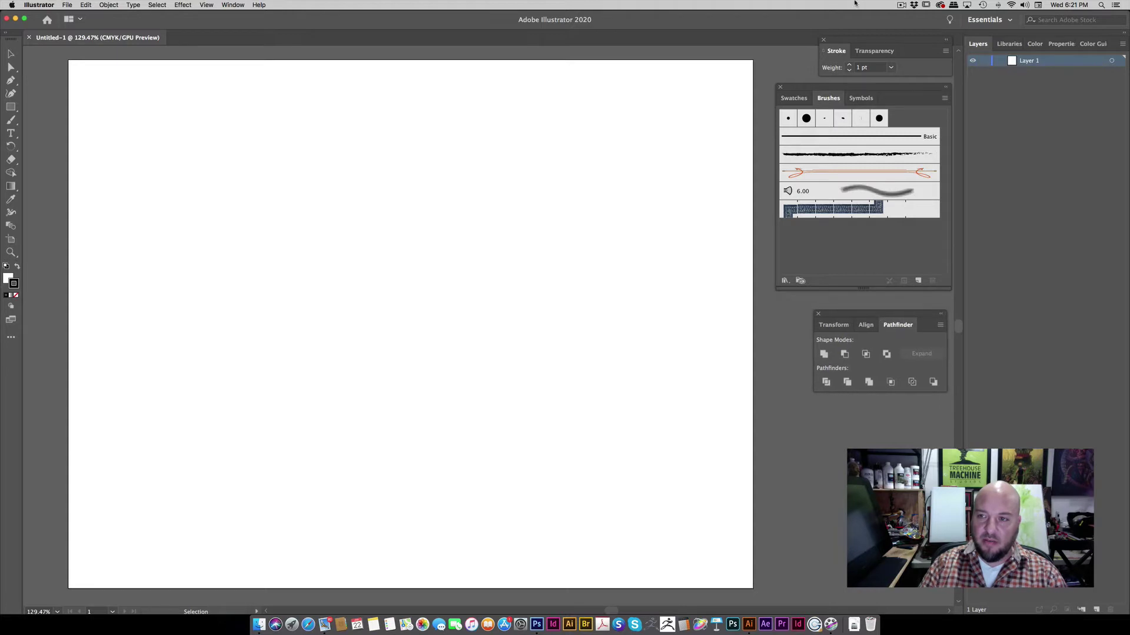
left_click_drag(887, 88, 882, 94)
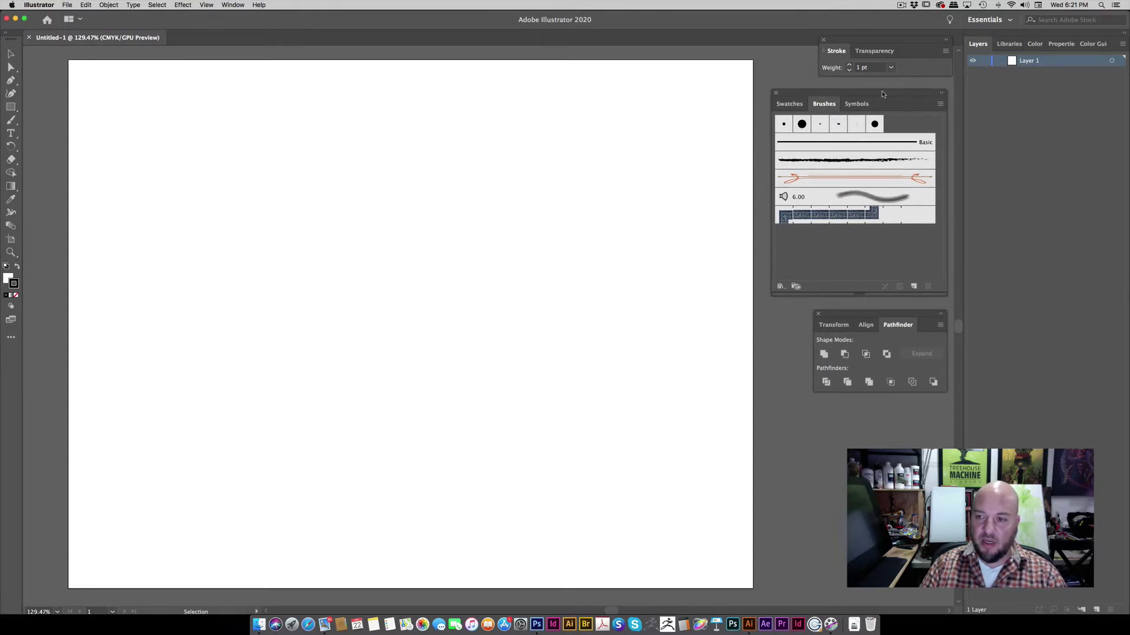
left_click_drag(875, 314, 875, 313)
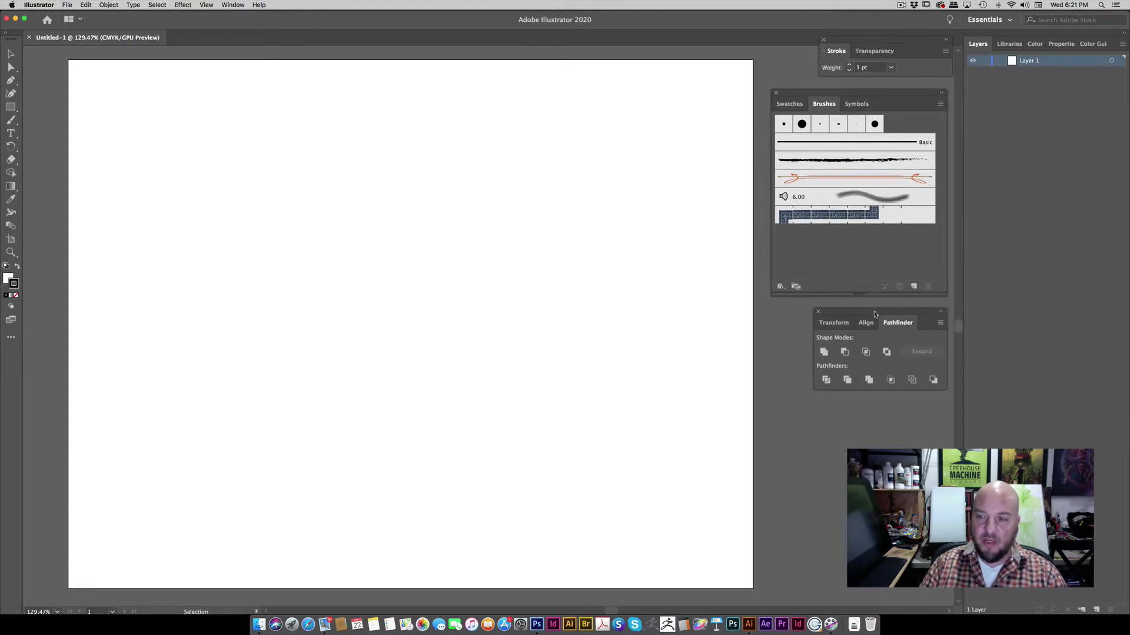
left_click_drag(879, 37, 873, 42)
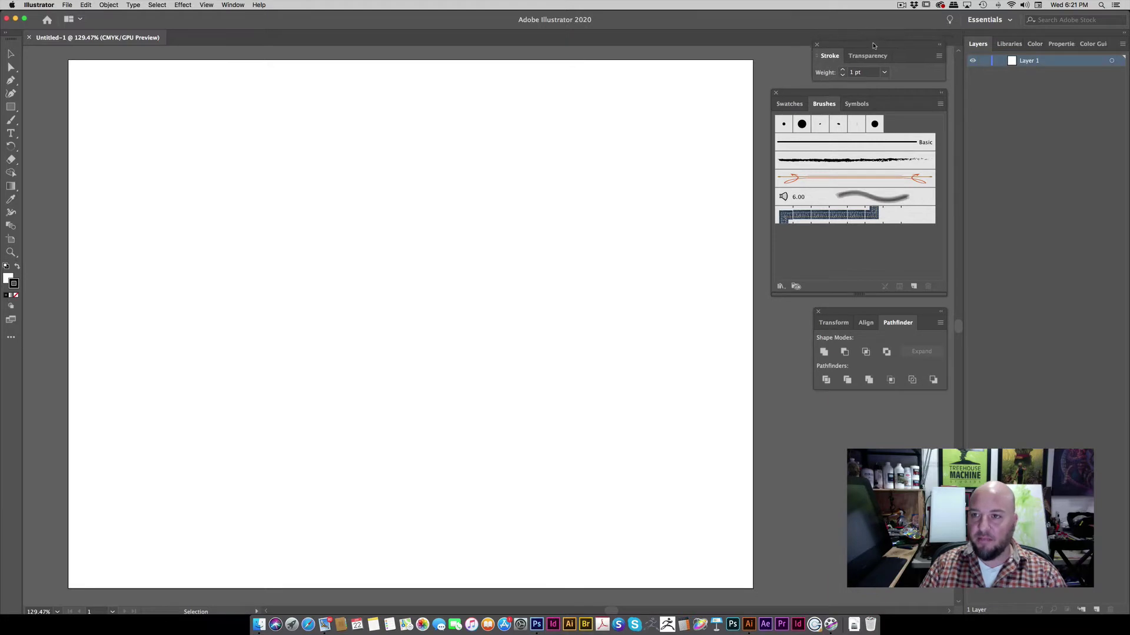
left_click_drag(863, 315, 863, 336)
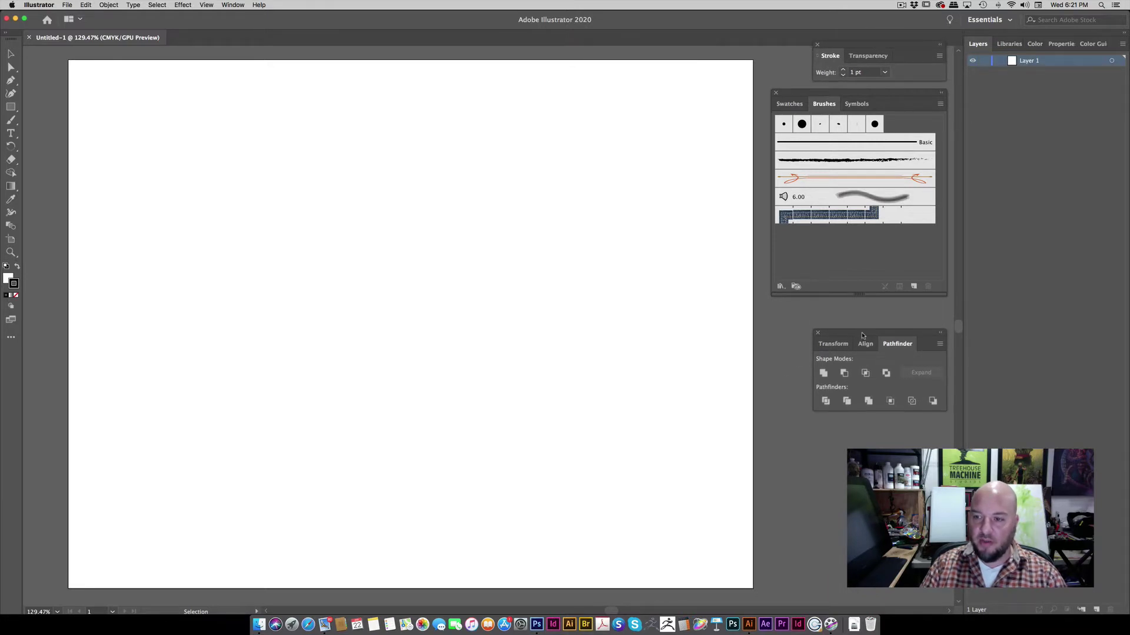
left_click_drag(891, 92, 891, 109)
left_click_drag(892, 47, 890, 61)
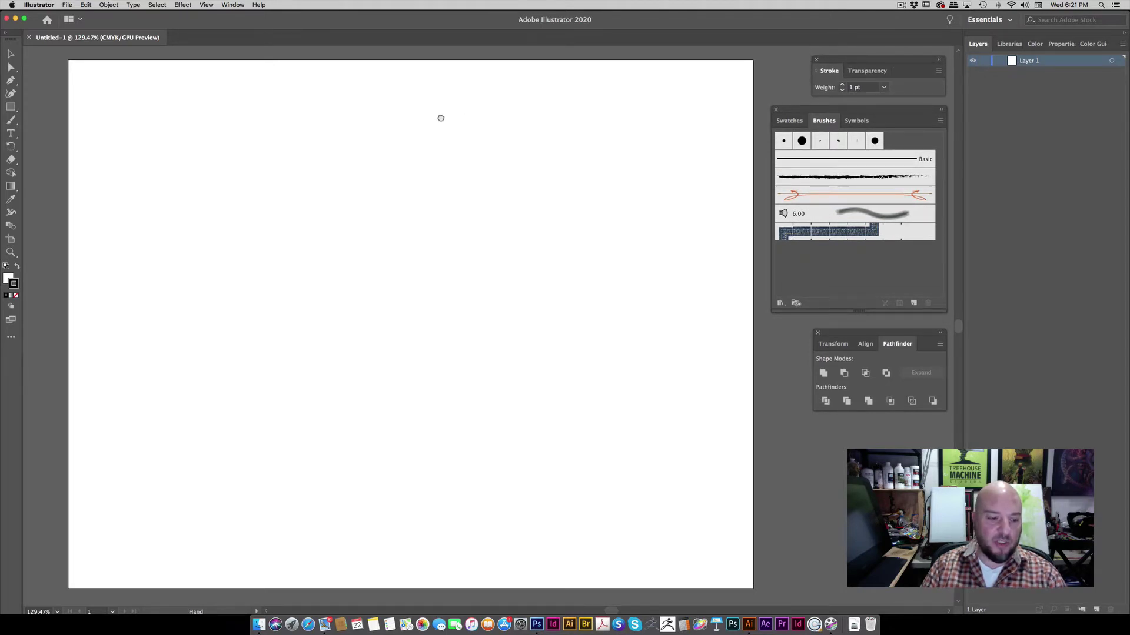
left_click_drag(439, 115, 441, 118)
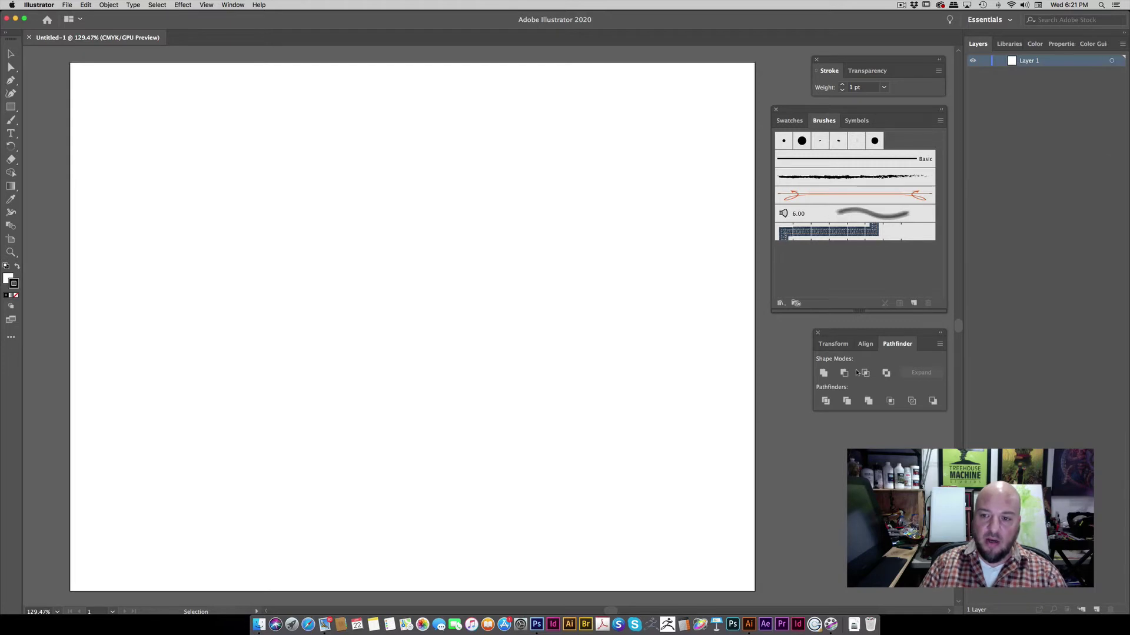
left_click_drag(887, 333, 884, 331)
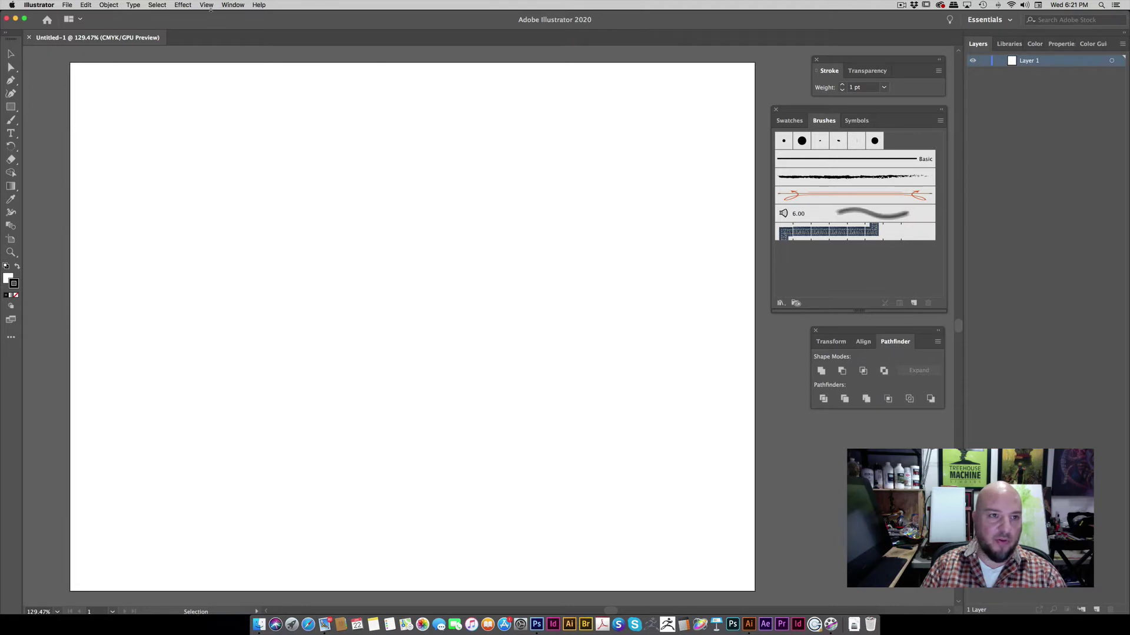
Glance through the Window menu, then pick the Ellipse Tool from the Rectangle tool flyout
left_click(233, 4)
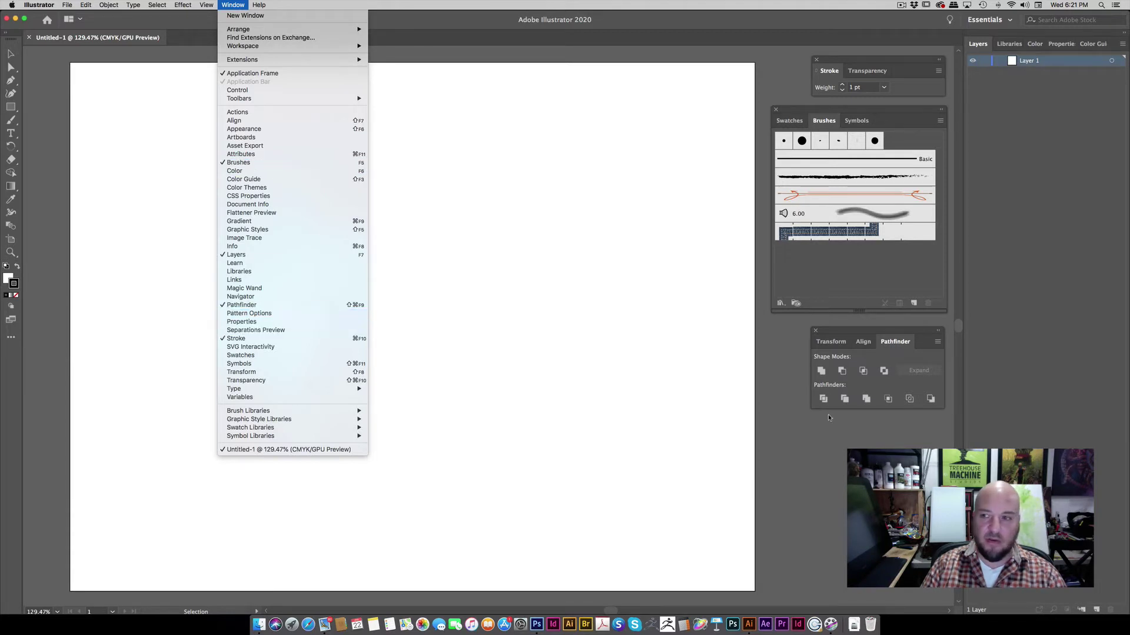
left_click(621, 339)
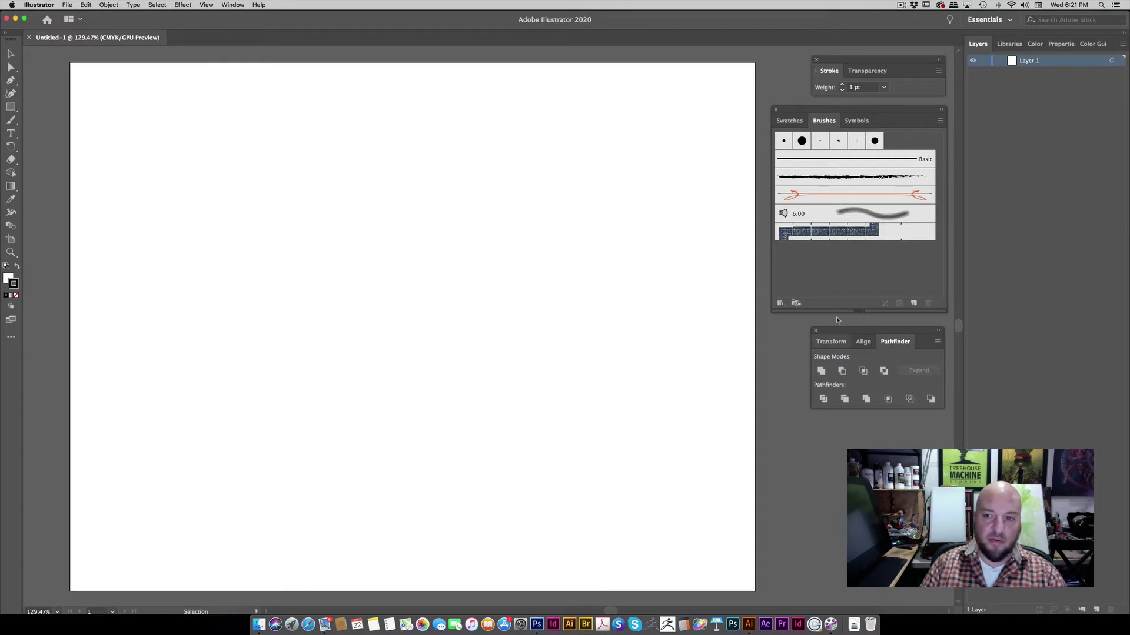
left_click_drag(11, 107, 36, 120)
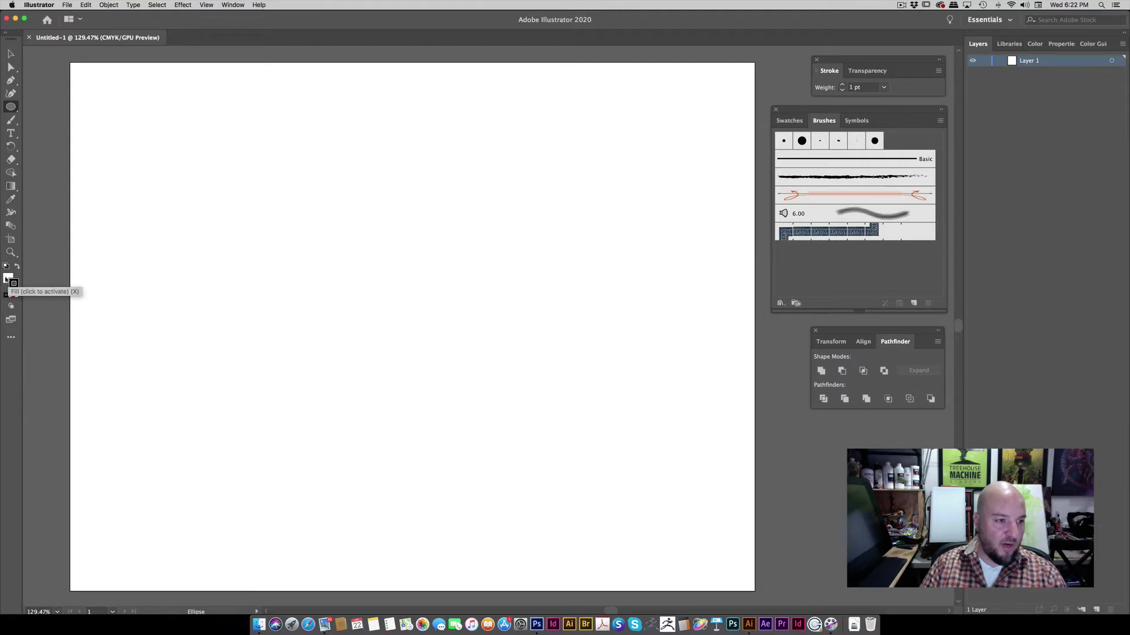
Set stroke to None and fill to black, then draw a long flat ellipse
left_click(13, 285)
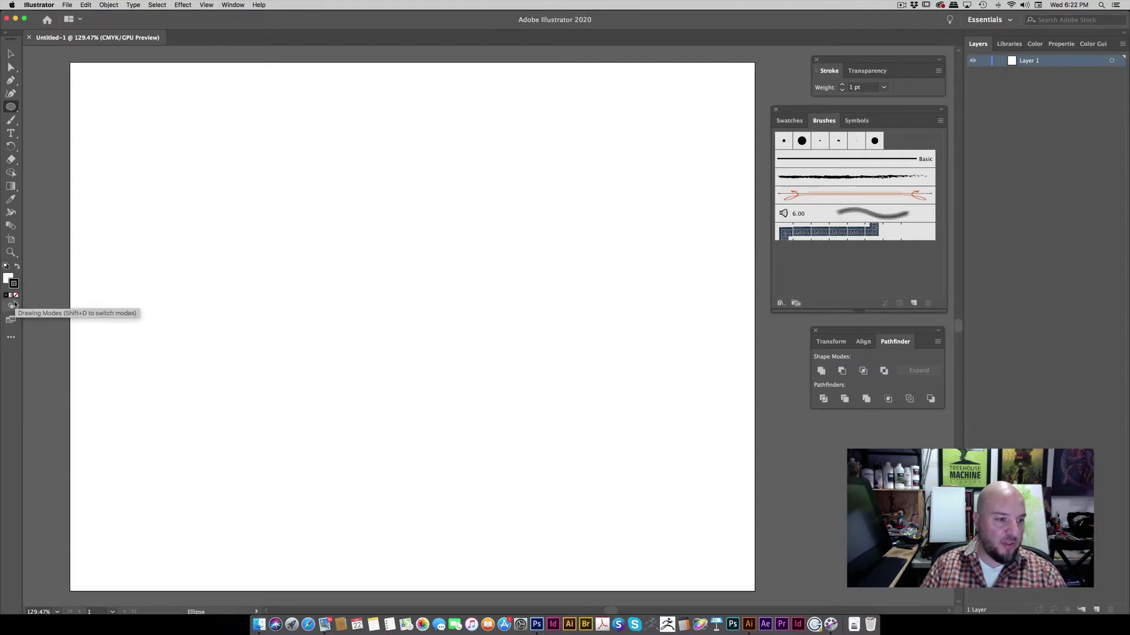
left_click(16, 296)
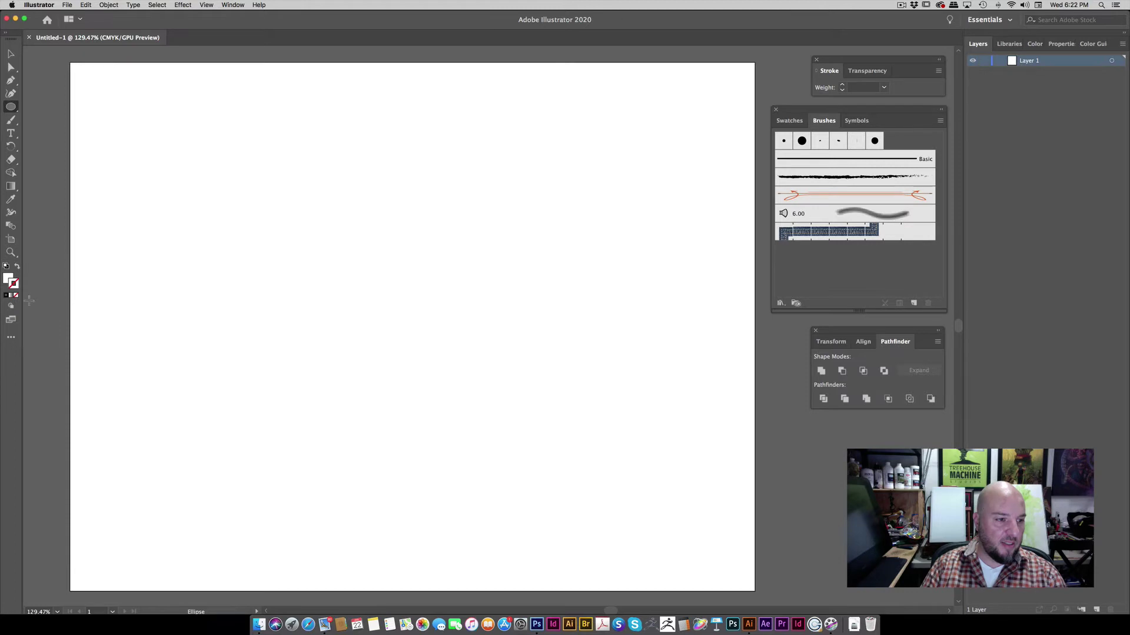
left_click(8, 279)
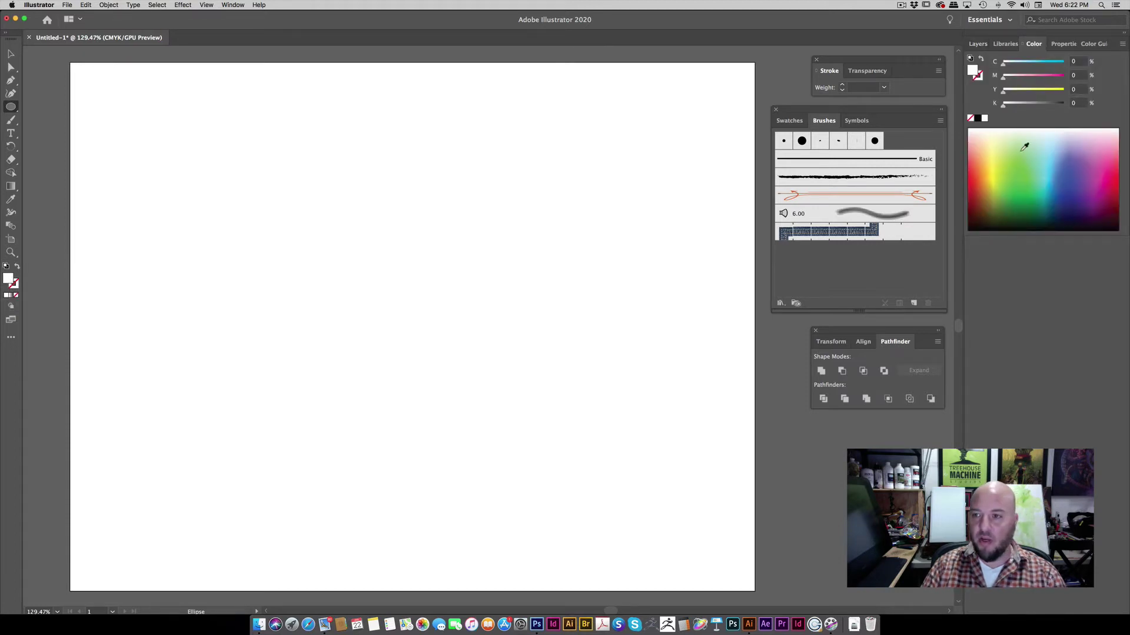
left_click(977, 118)
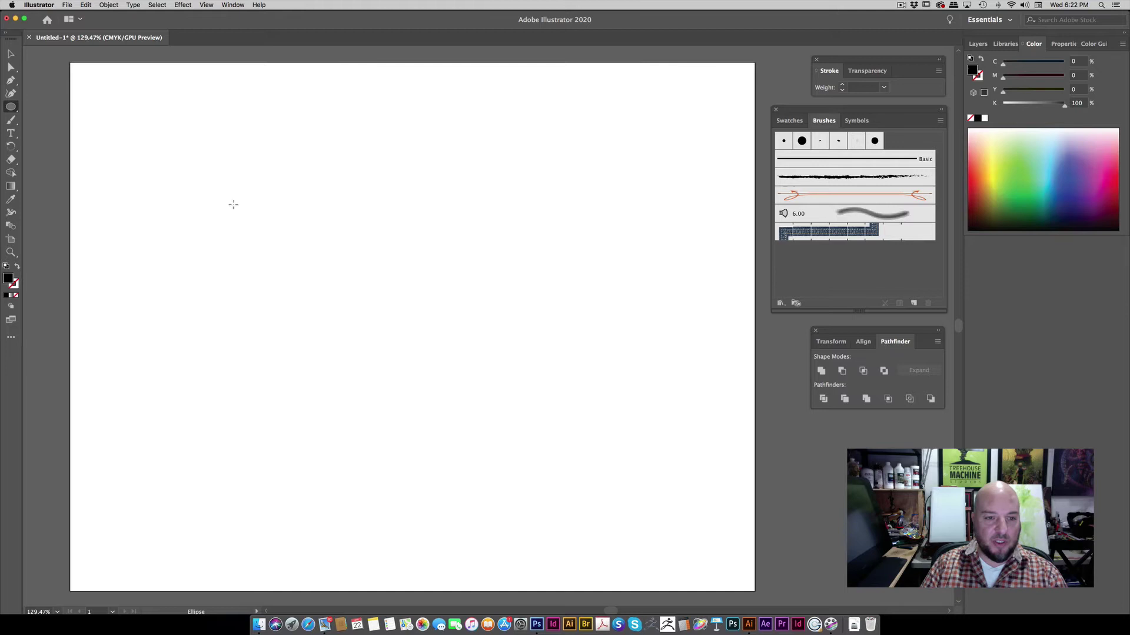
left_click_drag(235, 211, 609, 217)
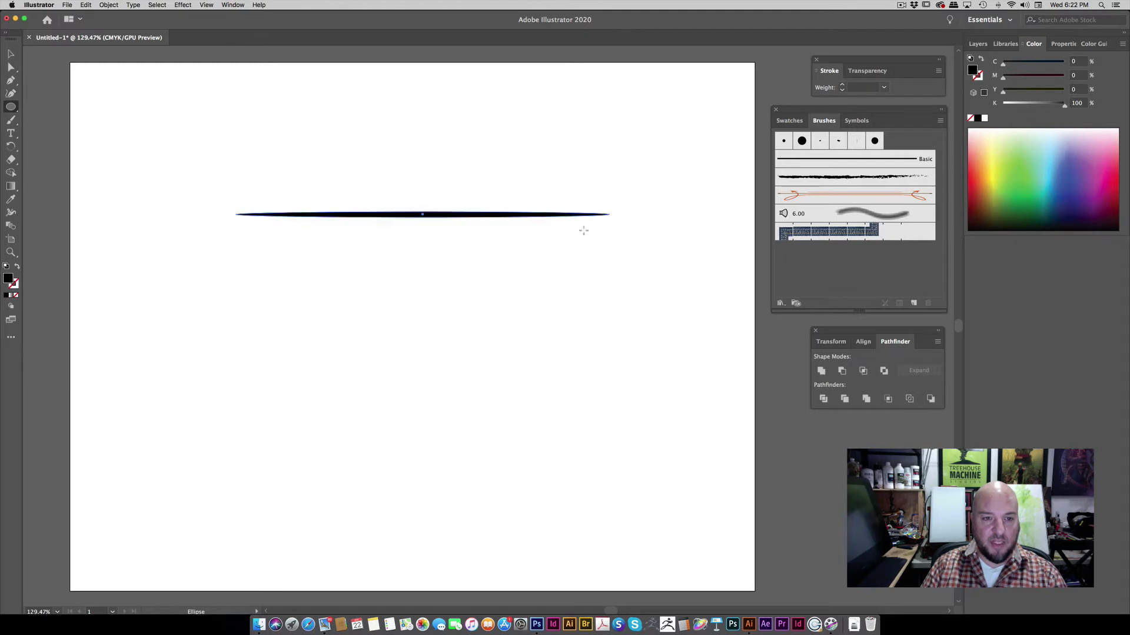
Zoom to 200%, move the thin ellipse higher on the artboard and select it
key("v")
left_click(554, 174)
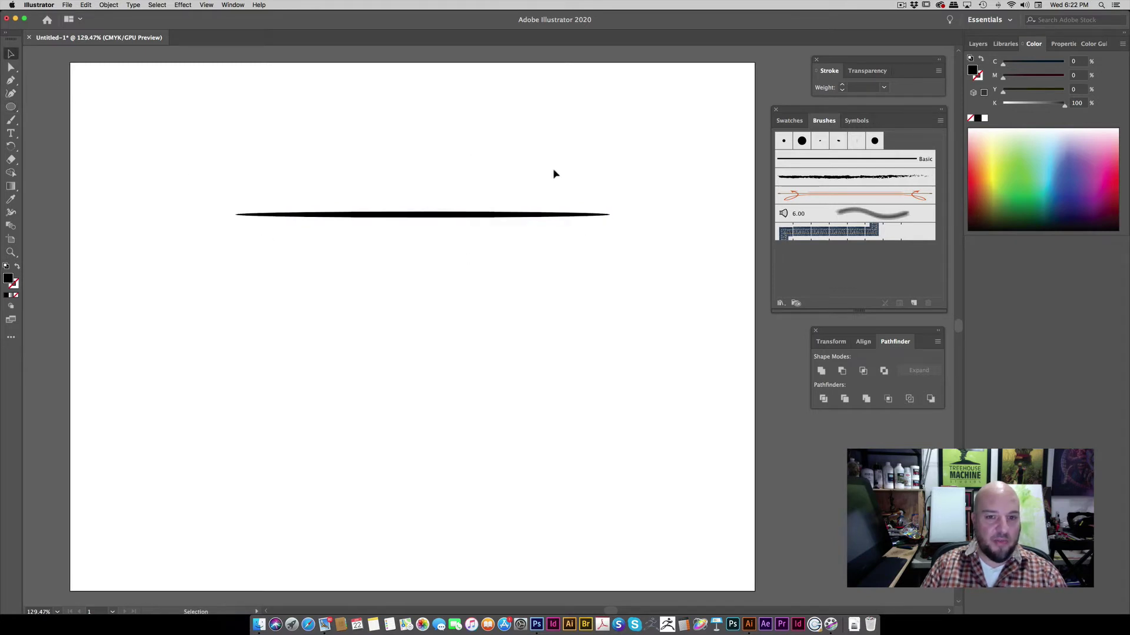
key("ctrl+=")
mouse_move(515, 178)
left_mouse_down()
mouse_move(477, 187)
mouse_move(487, 195)
left_mouse_up()
key("ctrl+=")
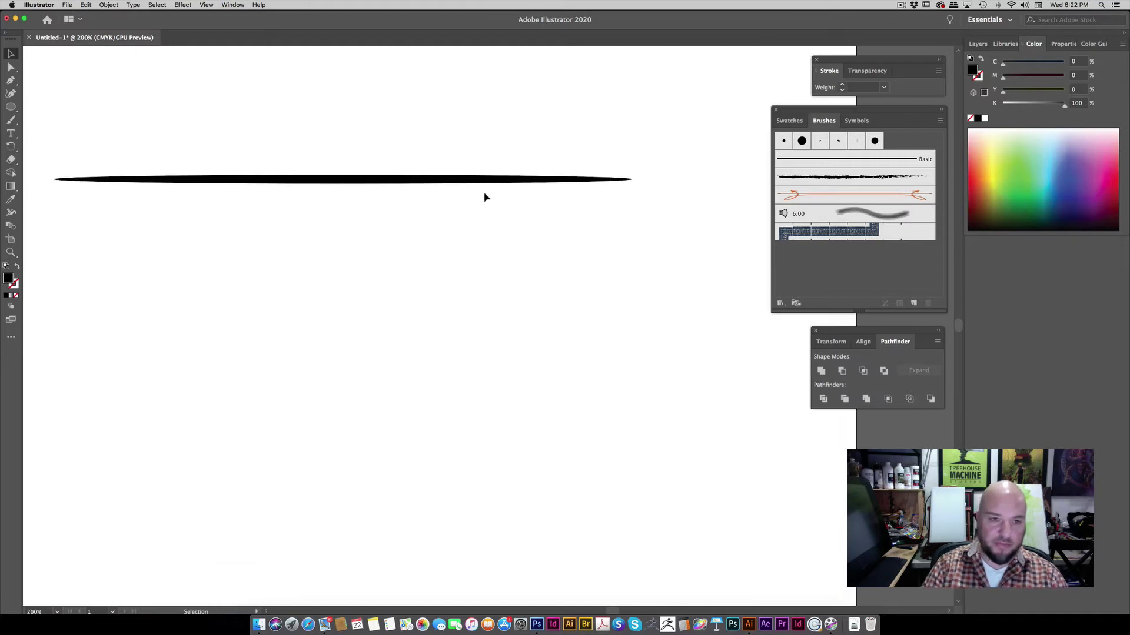
left_click_drag(370, 181, 412, 198)
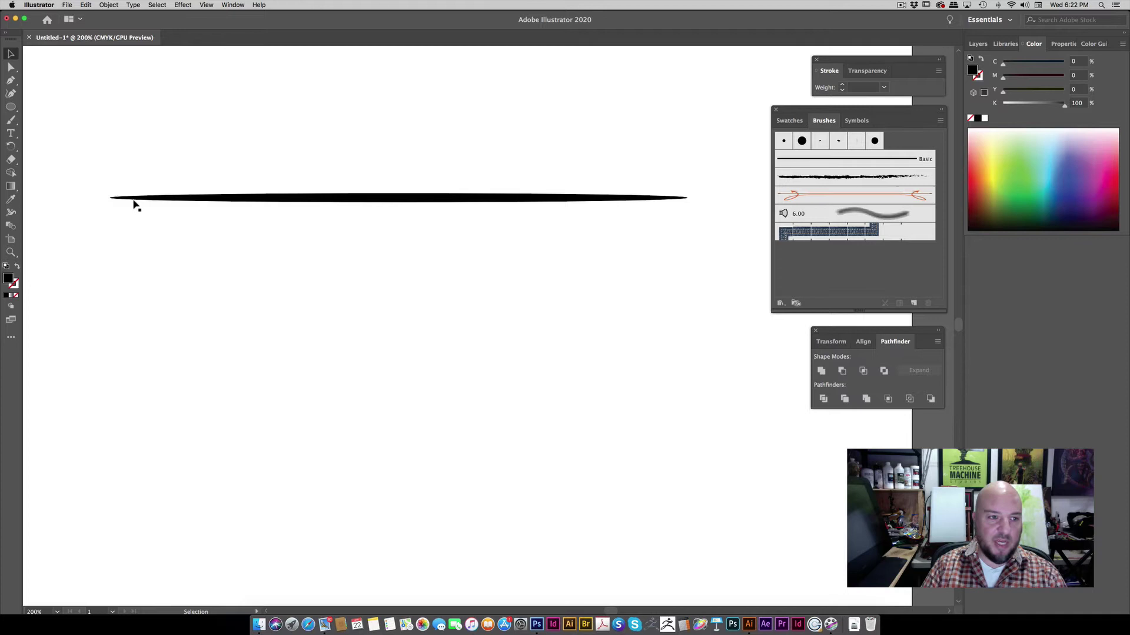
left_click_drag(408, 200, 403, 163)
left_click(528, 202)
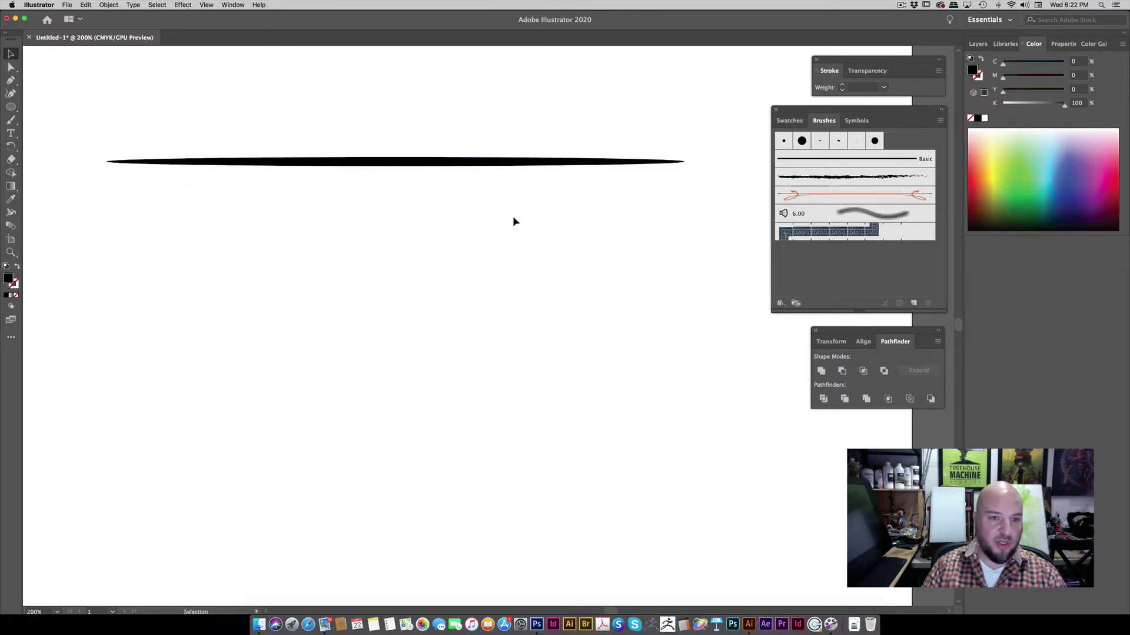
scroll(522, 210, "down", 2)
scroll(522, 210, "right", 2)
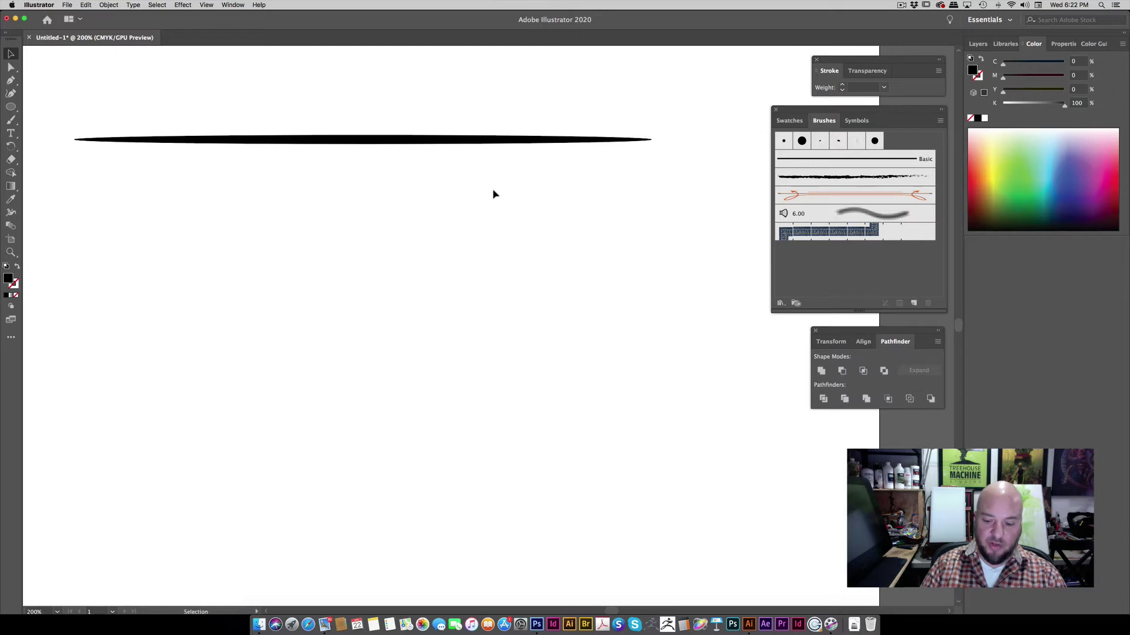
scroll(388, 197, "up", 2)
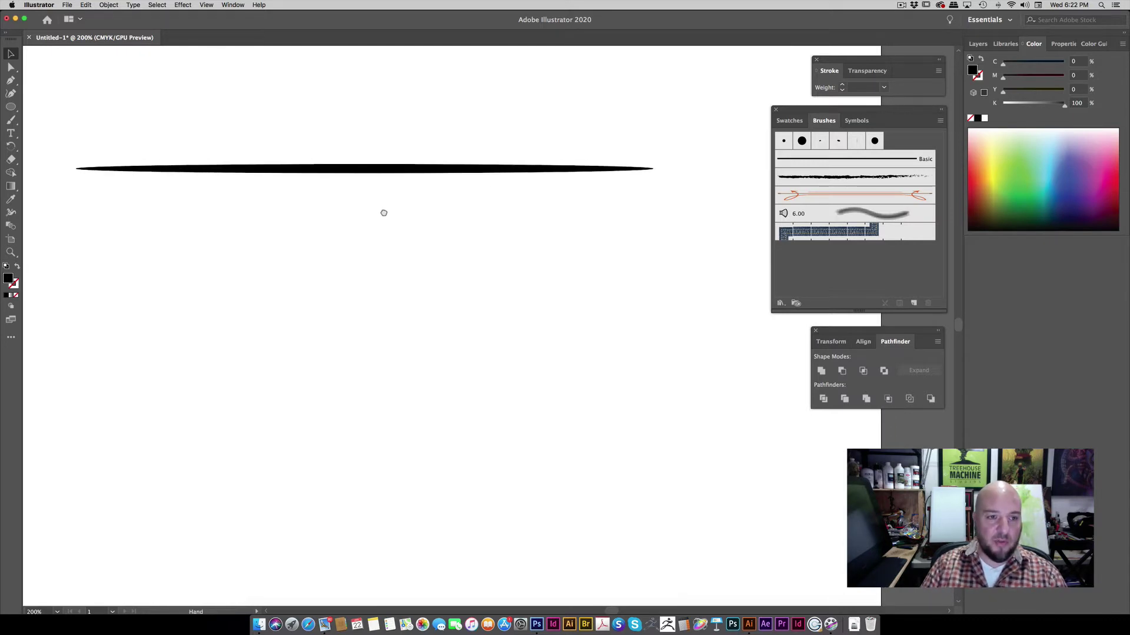
left_click_drag(262, 122, 377, 183)
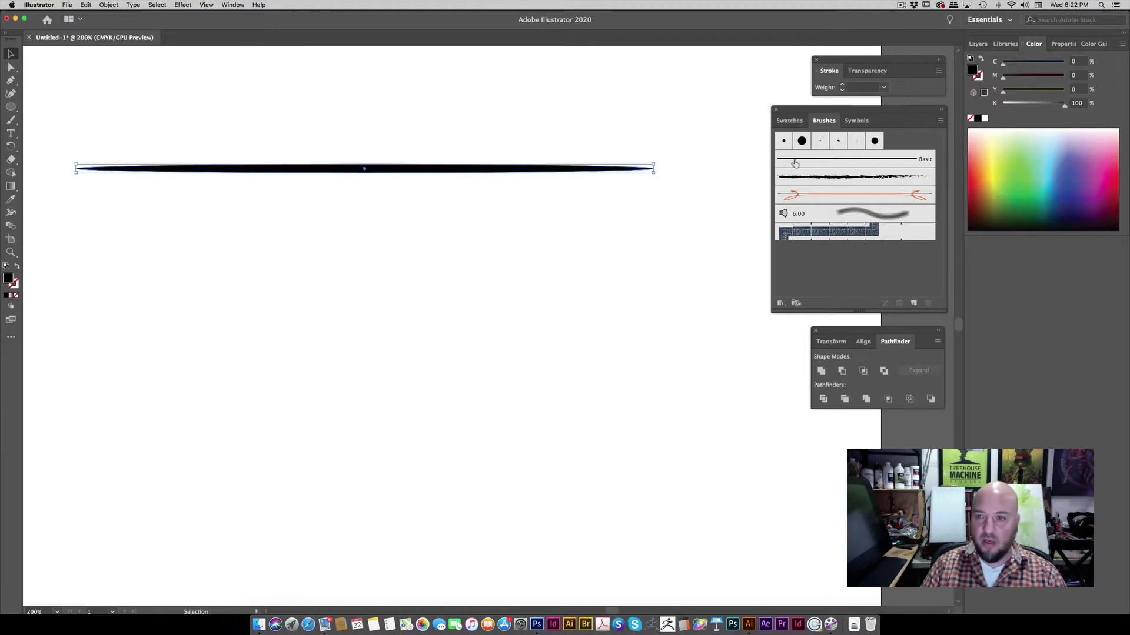
Save the thin ellipse as Art Brush 1, stretching to fit stroke length, left-to-right direction
left_click(941, 122)
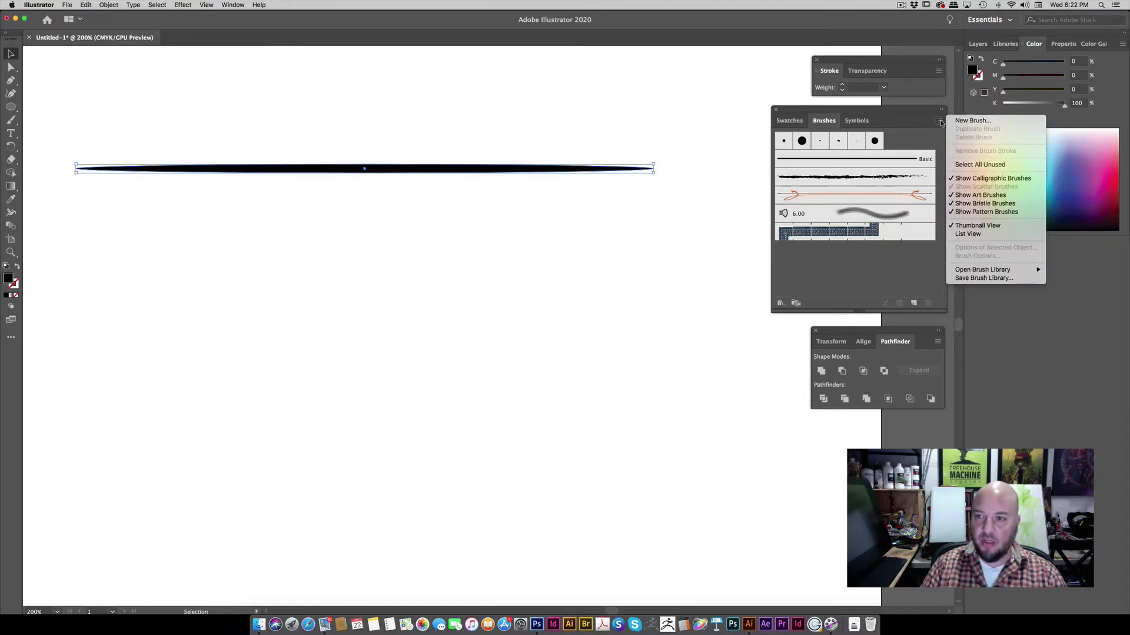
left_click(972, 120)
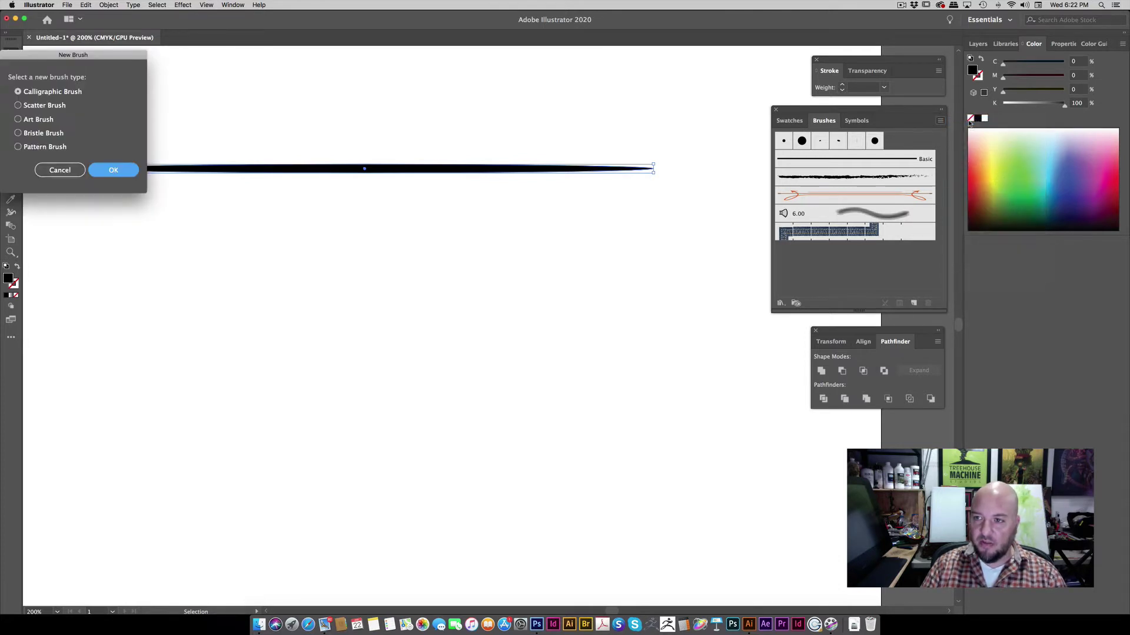
left_click_drag(21, 53, 420, 241)
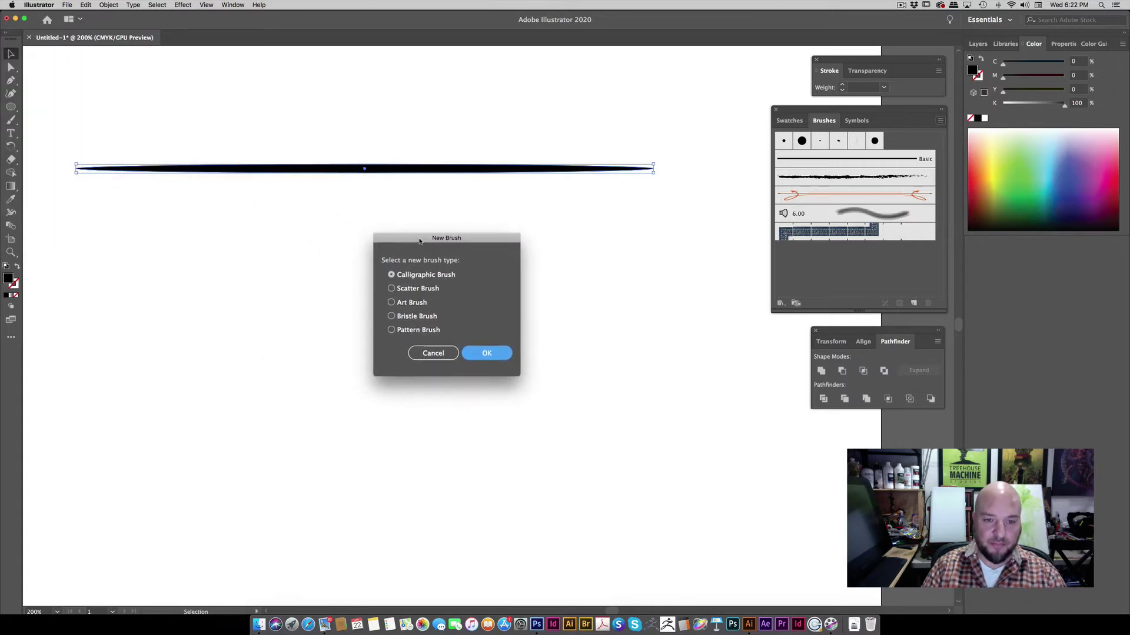
left_click(391, 303)
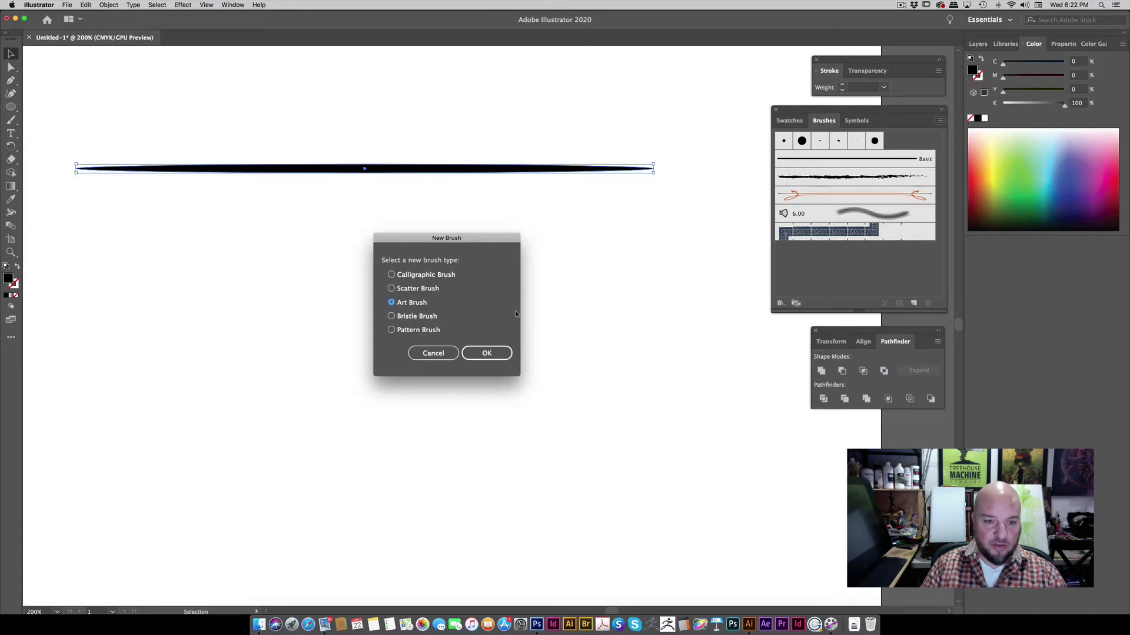
left_click(483, 353)
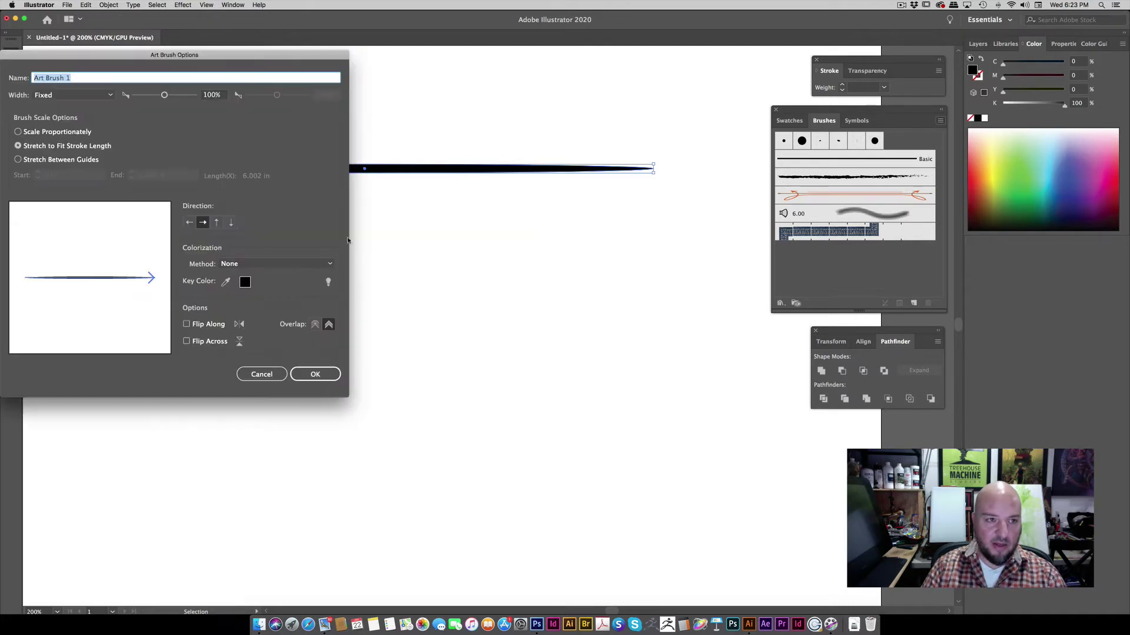
left_click_drag(110, 55, 414, 159)
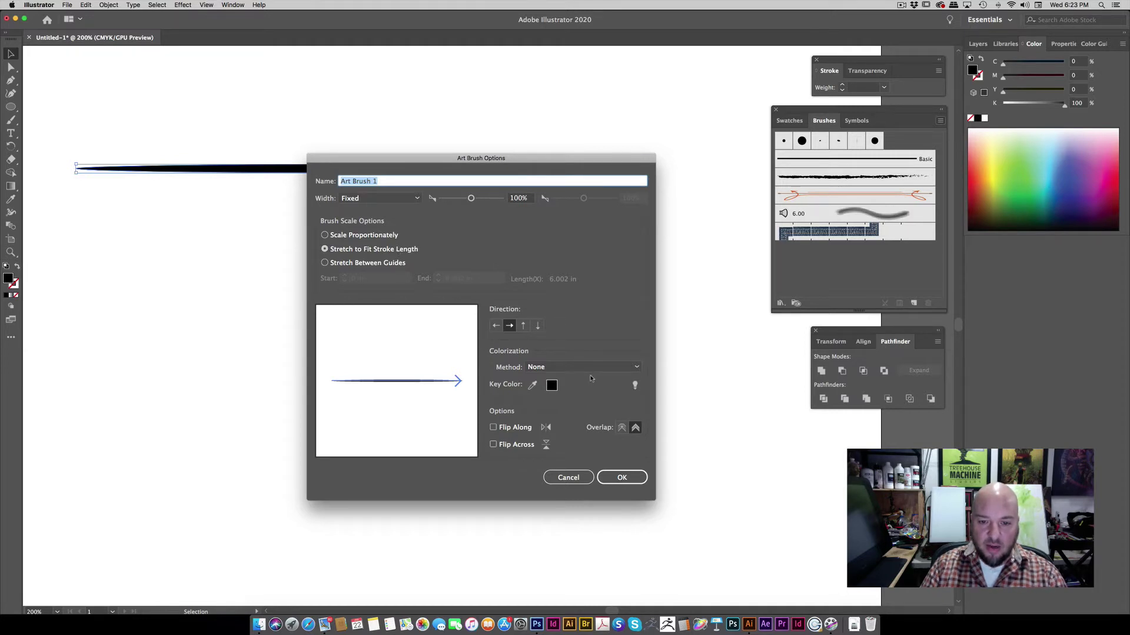
left_click(494, 325)
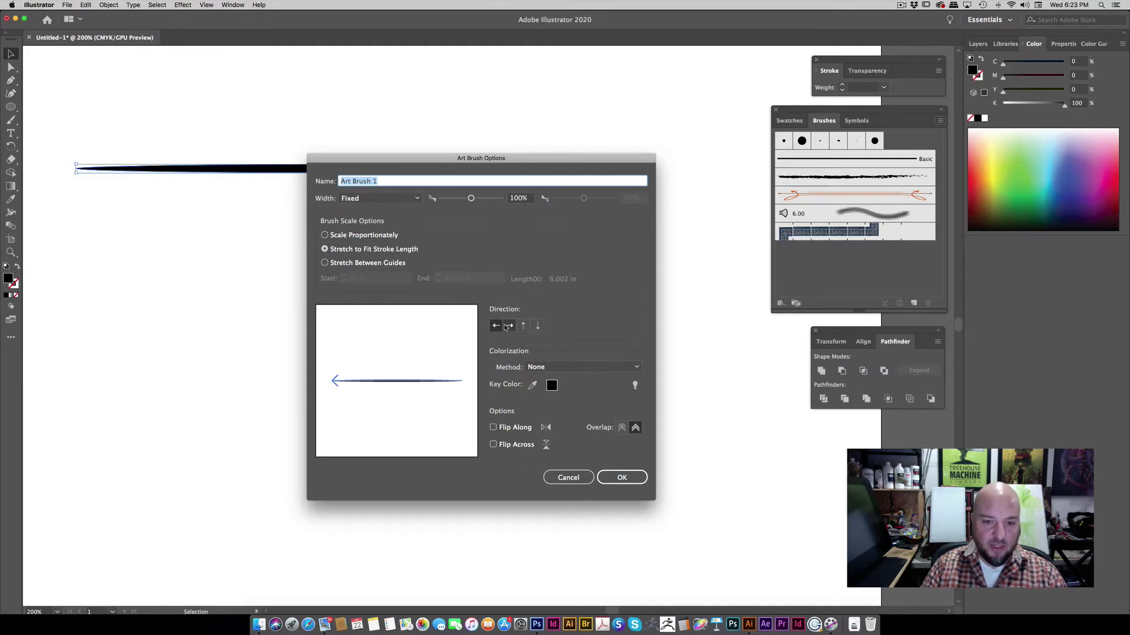
left_click(509, 326)
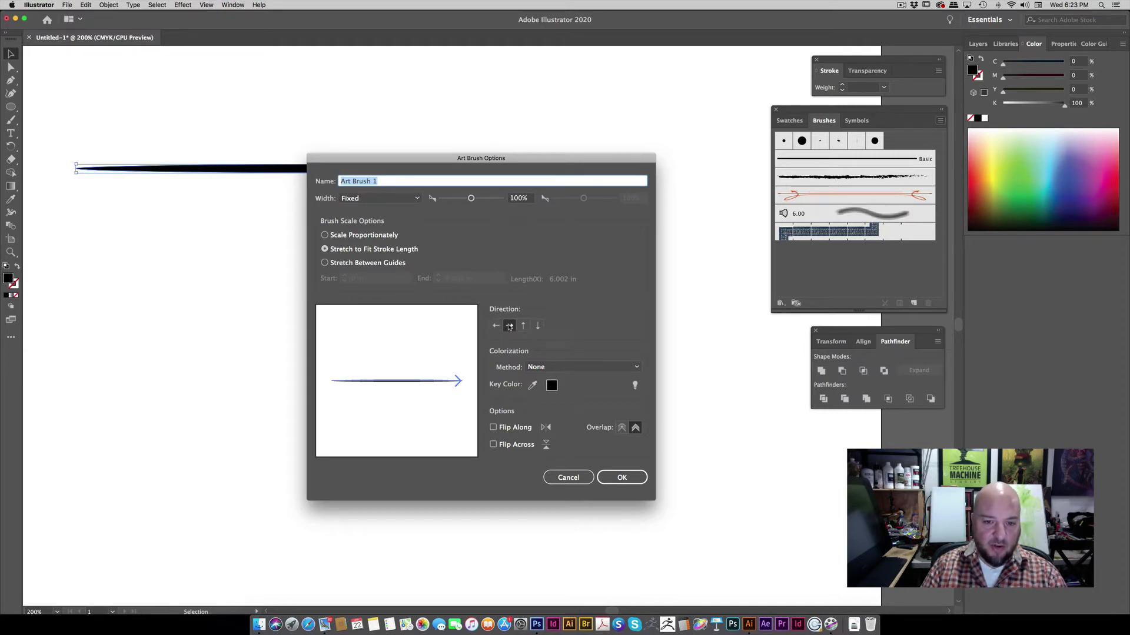
left_click(622, 478)
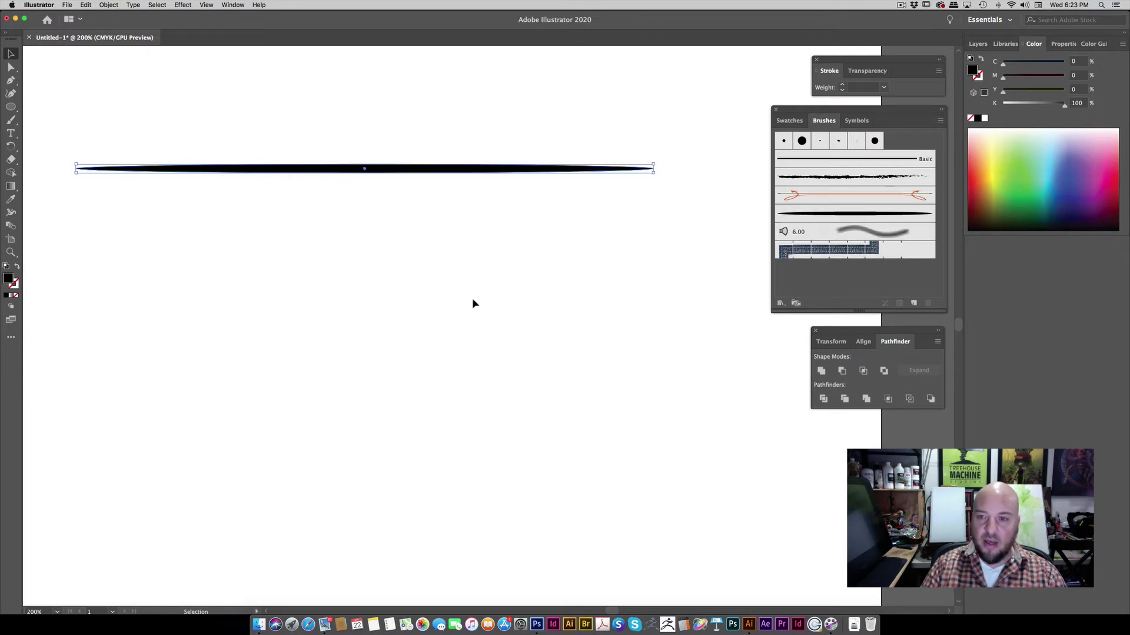
Delete the pattern, 6.00 and orange arrow brushes from the Brushes panel
left_click(672, 262)
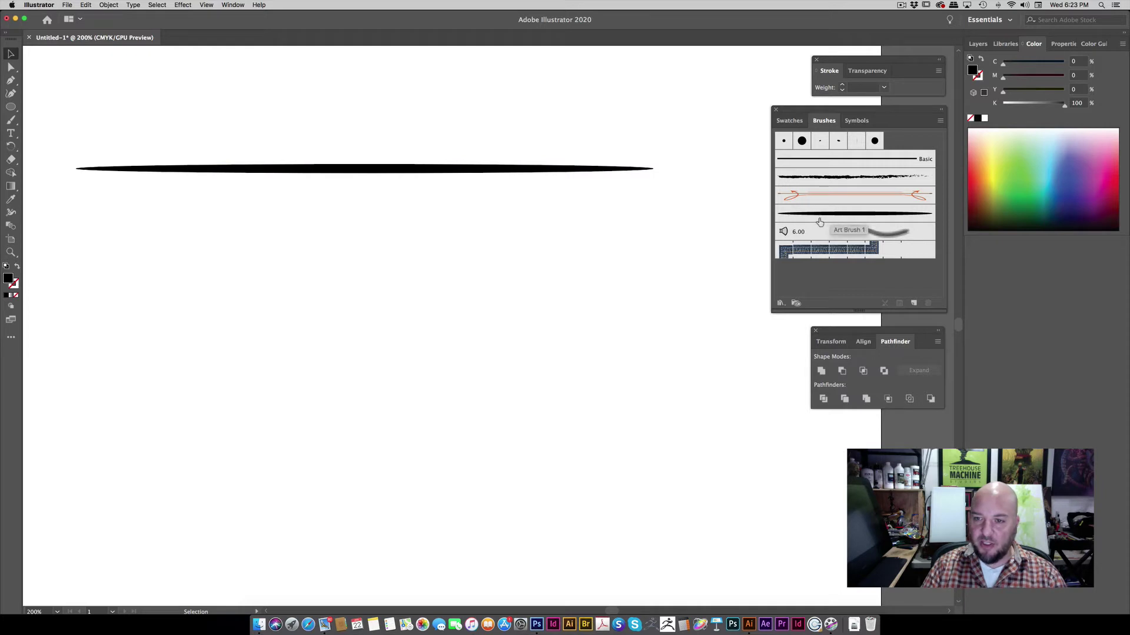
left_click_drag(872, 311, 871, 318)
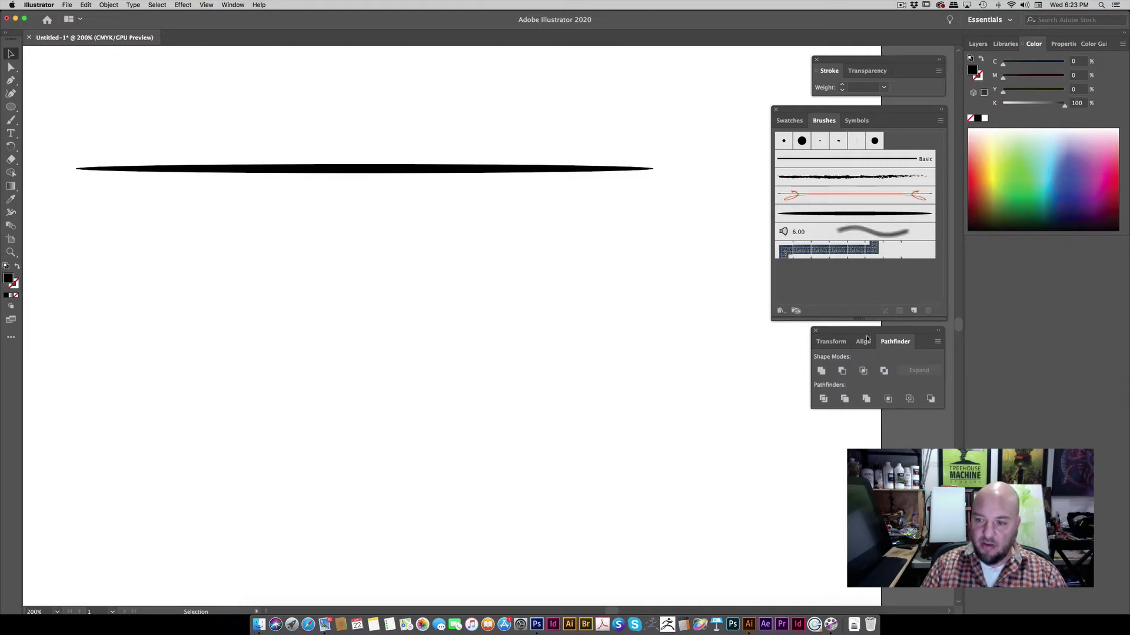
left_click(844, 247)
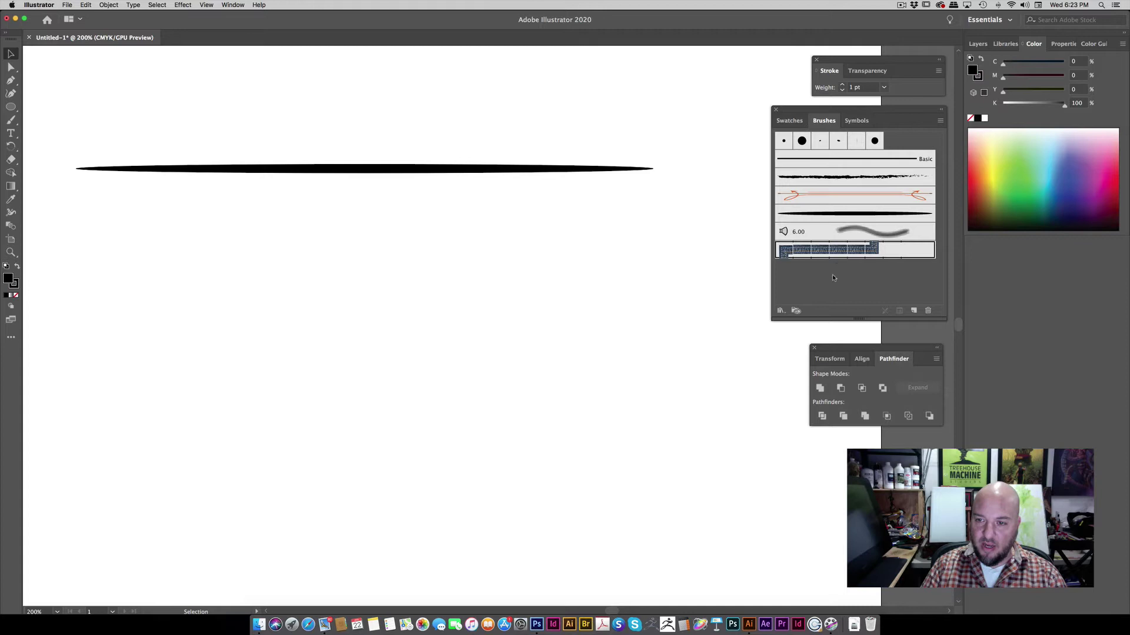
left_click(928, 311)
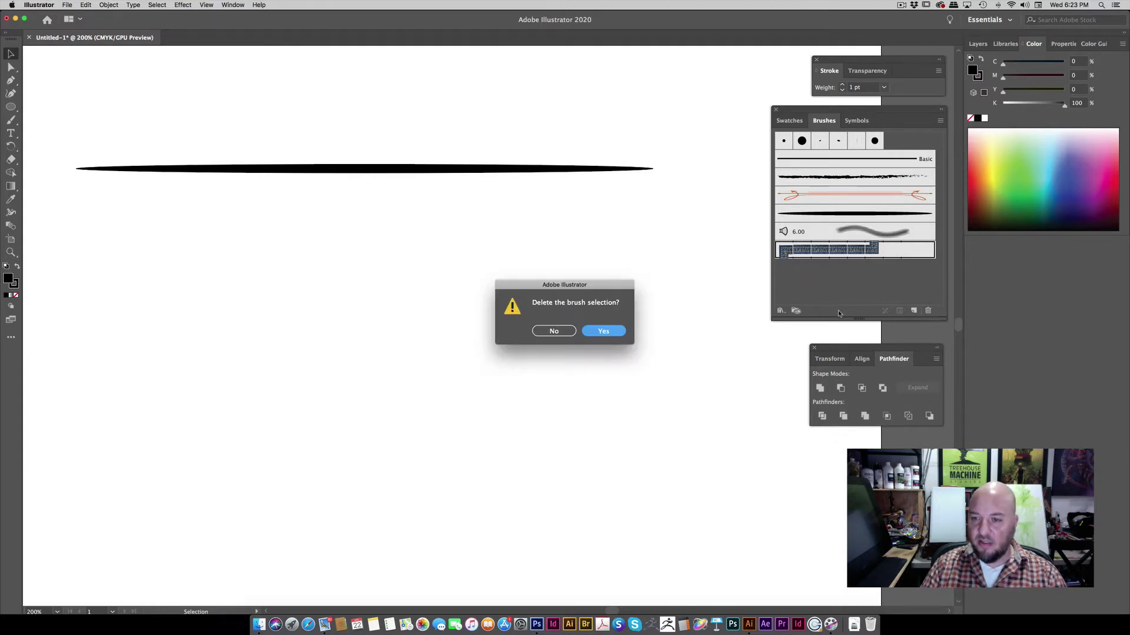
left_click(604, 332)
left_click(854, 234)
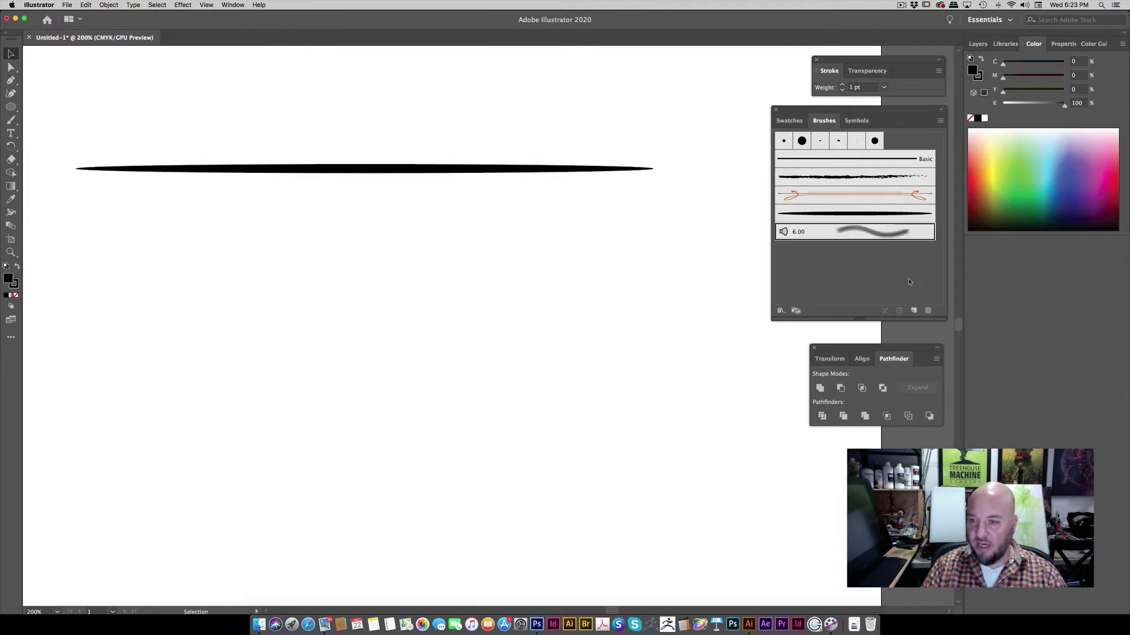
left_click(928, 310)
left_click(604, 331)
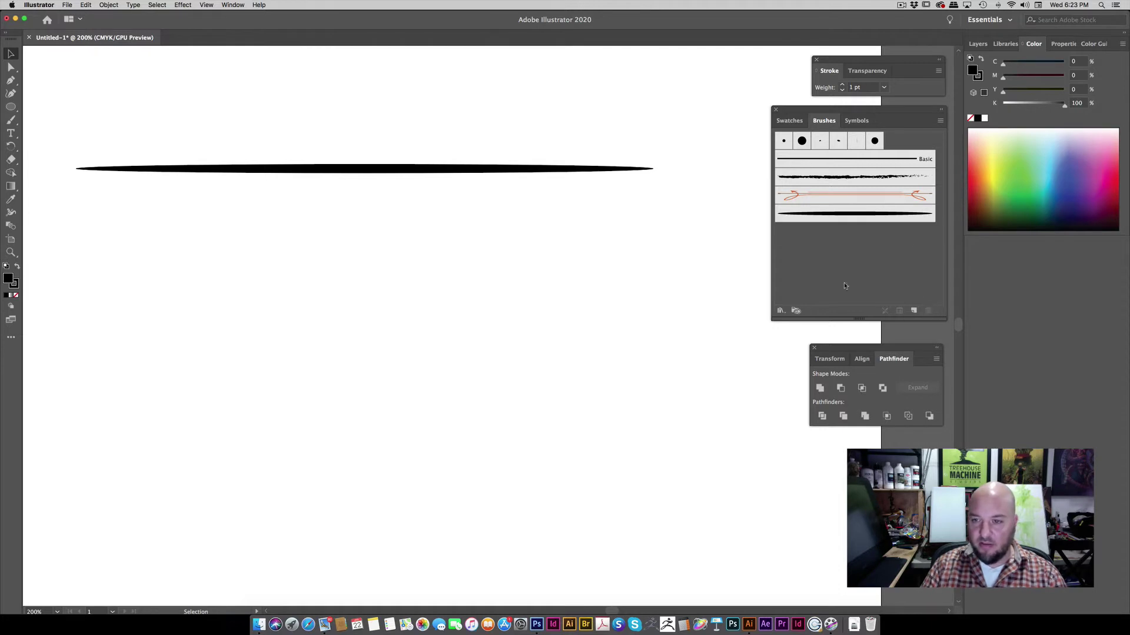
left_click(829, 195)
left_click(929, 311)
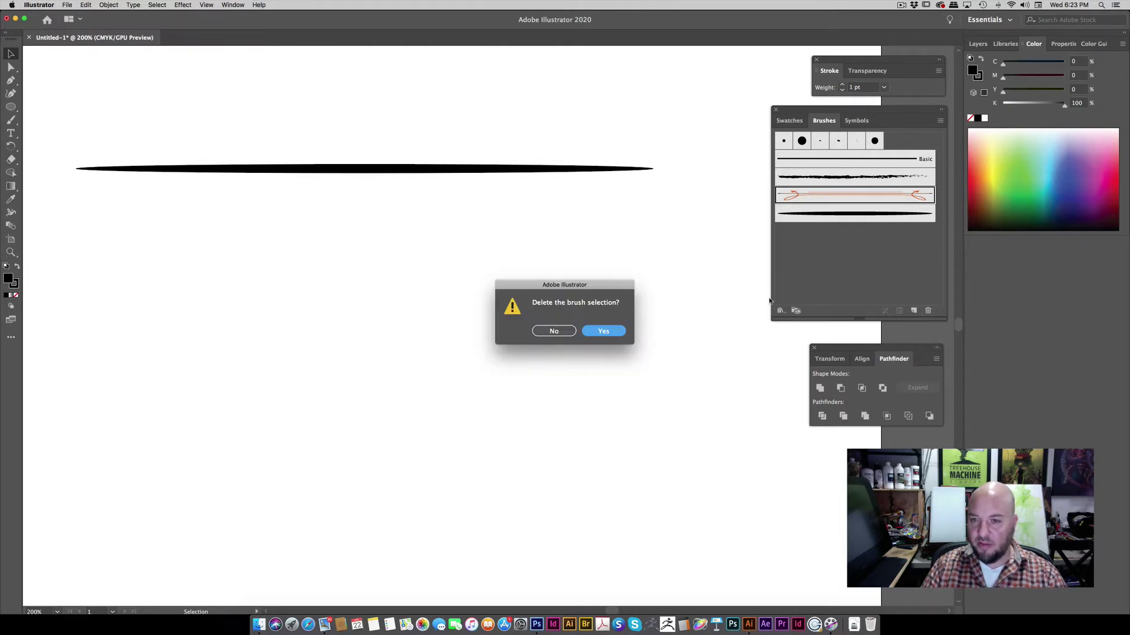
left_click(601, 331)
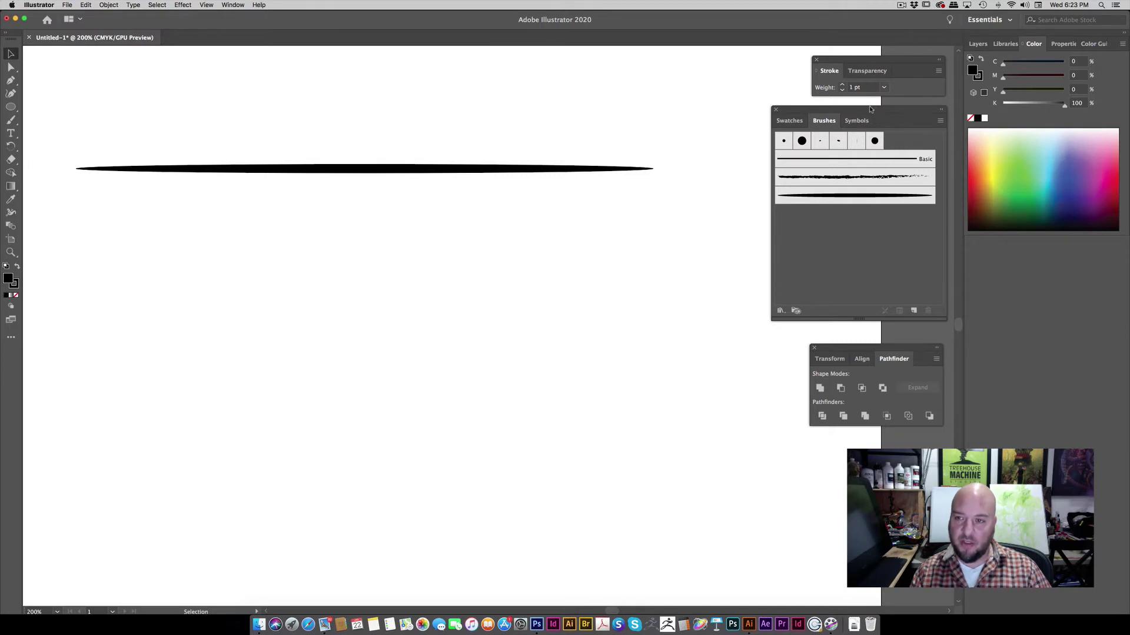
Nudge the Brushes, Stroke and Pathfinder panels back into a tidy arrangement
left_click_drag(869, 108, 868, 113)
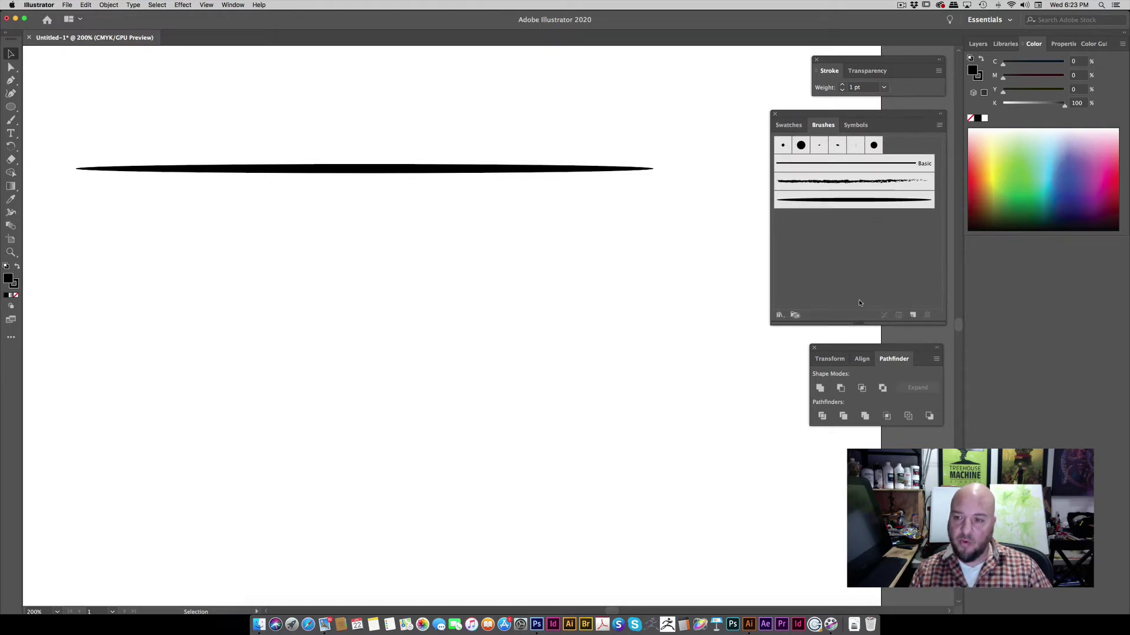
left_click_drag(856, 351, 859, 342)
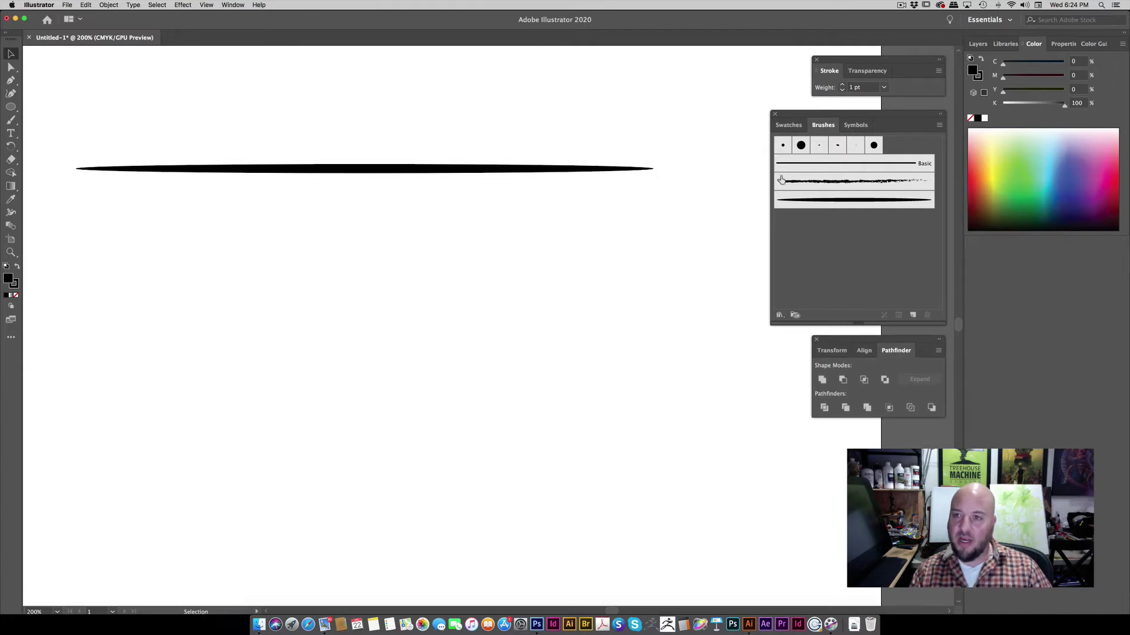
left_click_drag(864, 61, 864, 63)
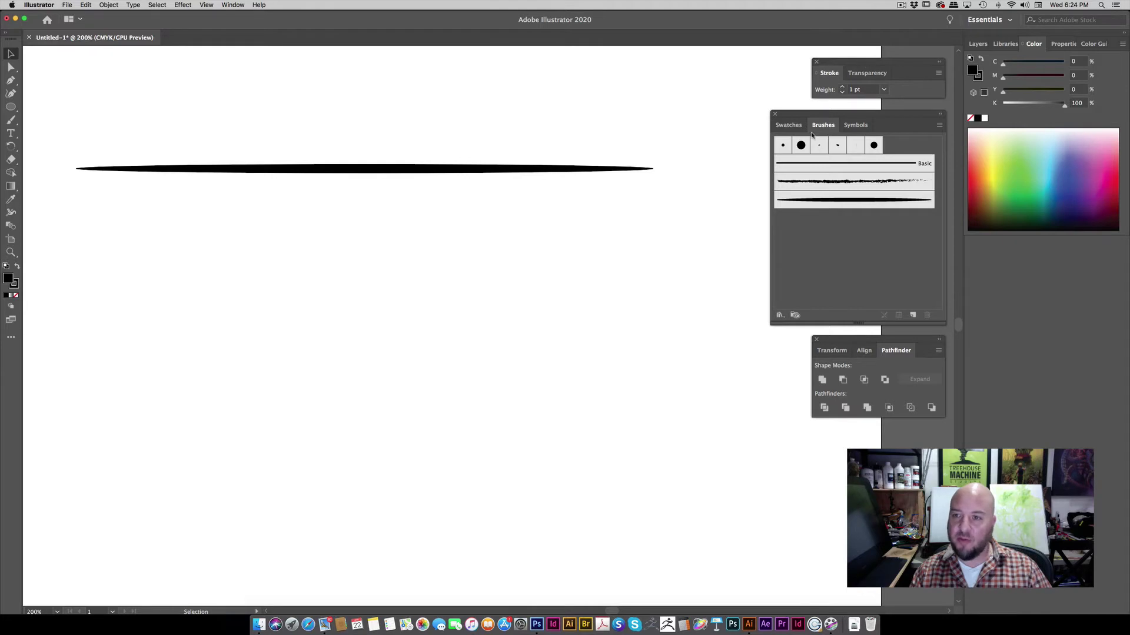
left_click_drag(816, 112, 817, 115)
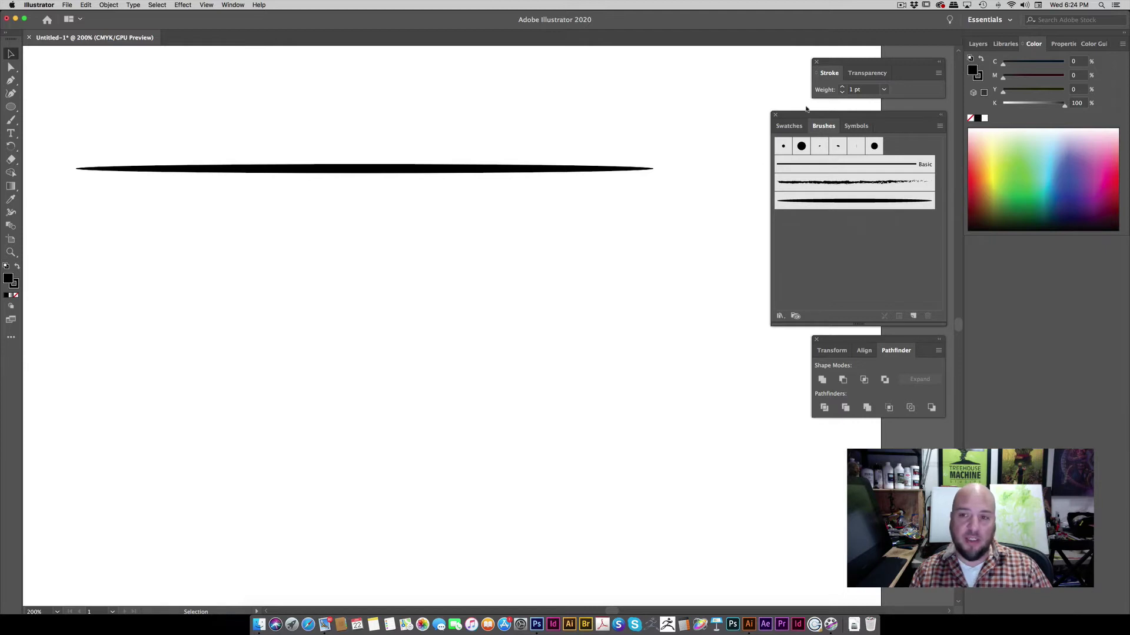
left_click_drag(818, 117, 817, 114)
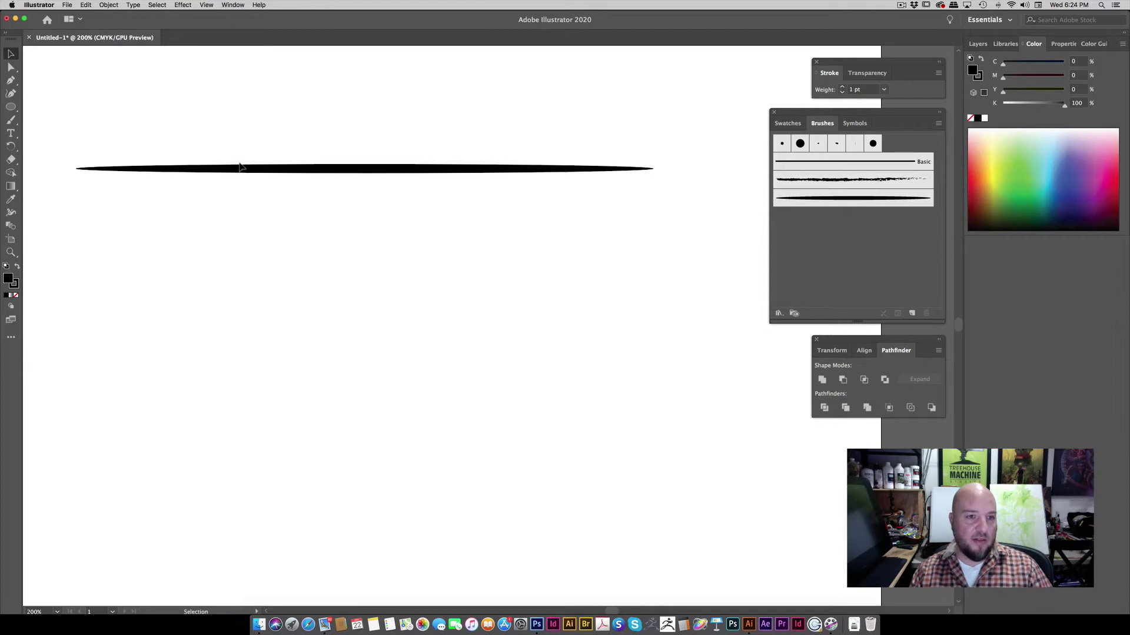
Check the remaining brushes: the new tapered art brush, Basic and Charcoal - Feather
left_click(277, 167)
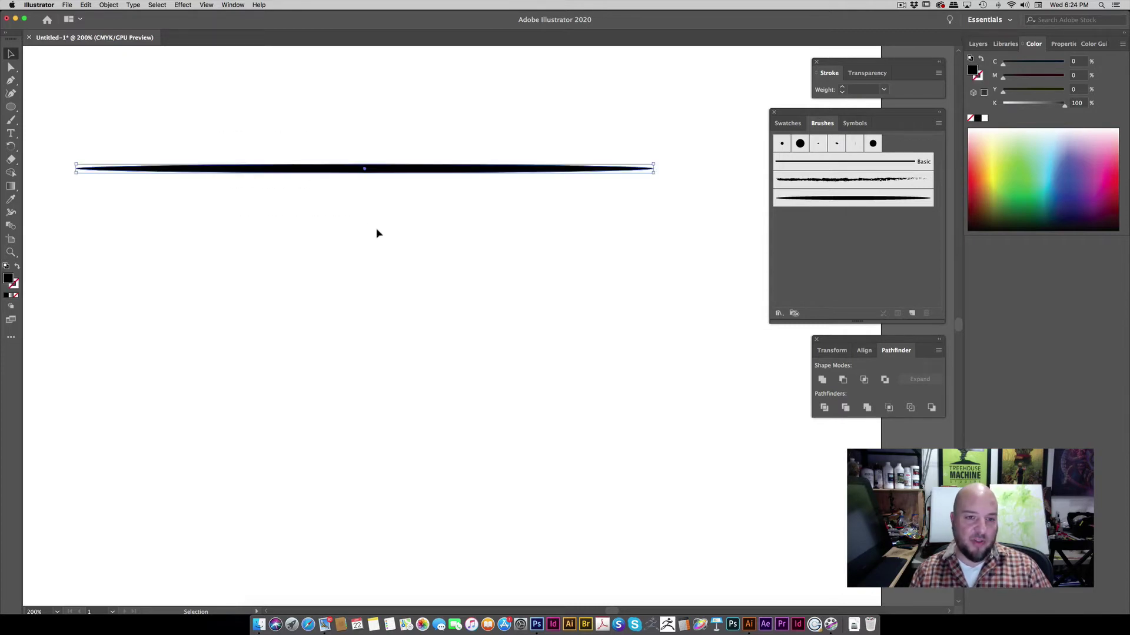
left_click(410, 246)
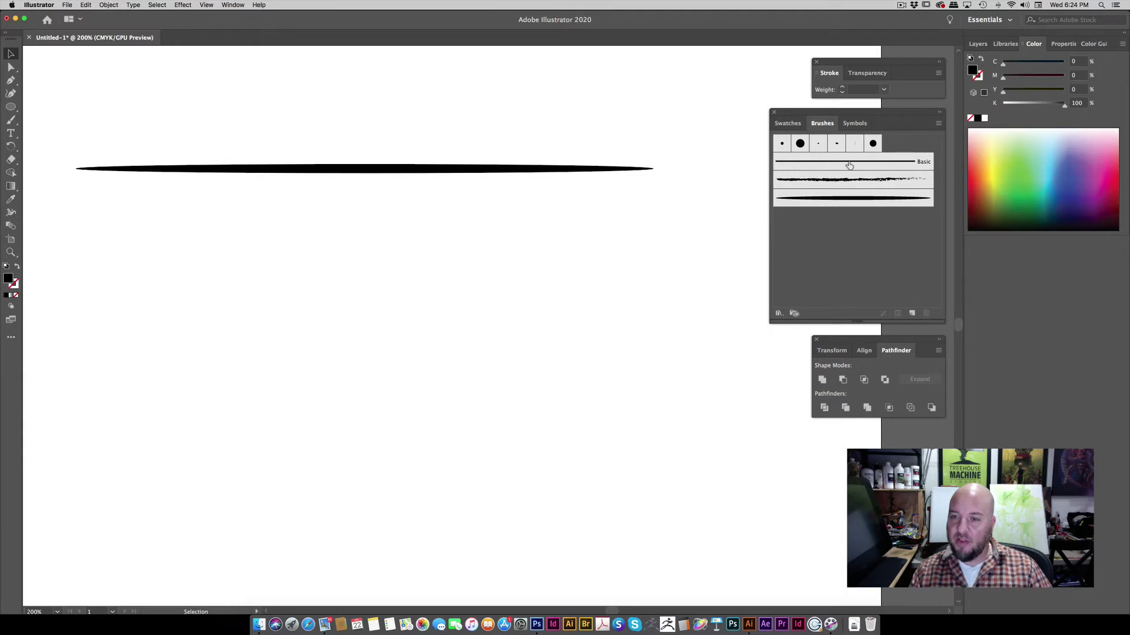
left_click(824, 202)
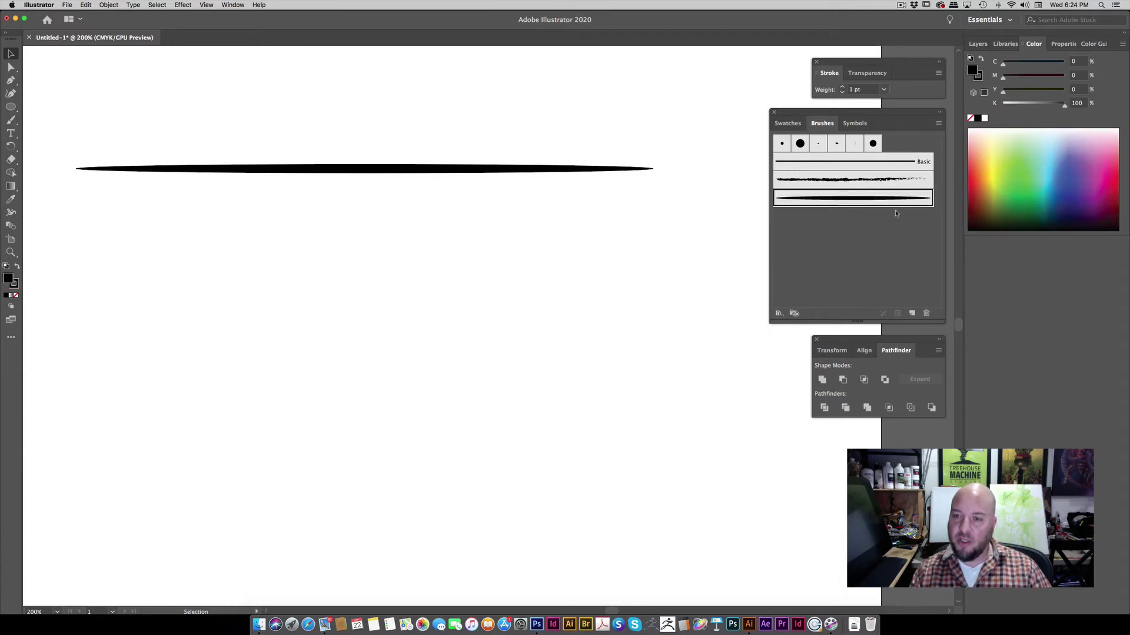
left_click(902, 167)
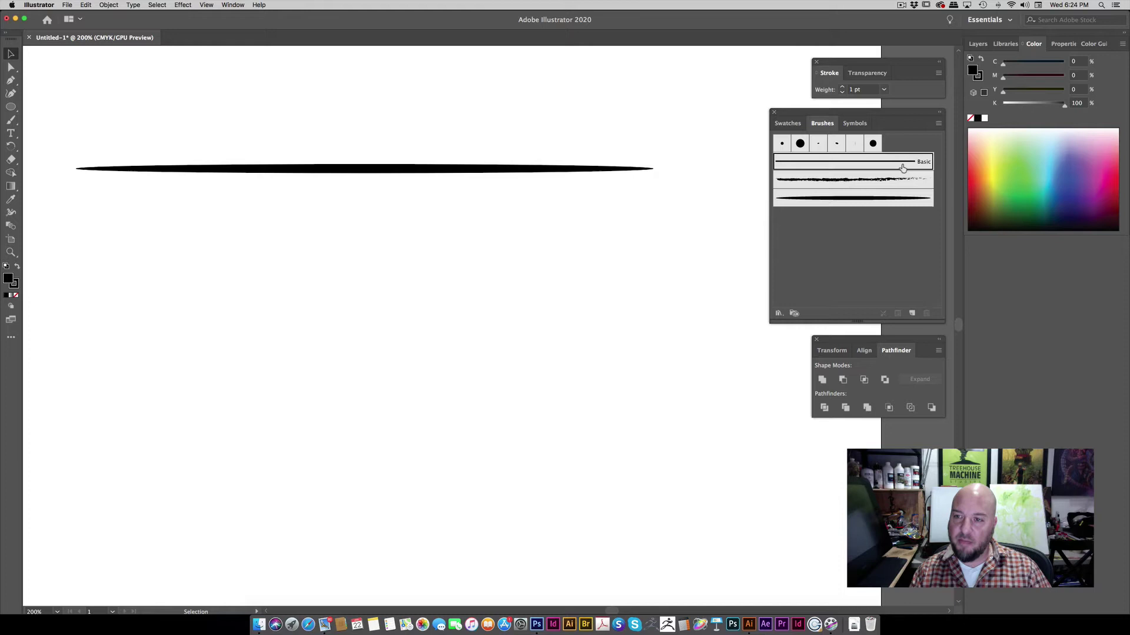
left_click(877, 213)
left_click(828, 183)
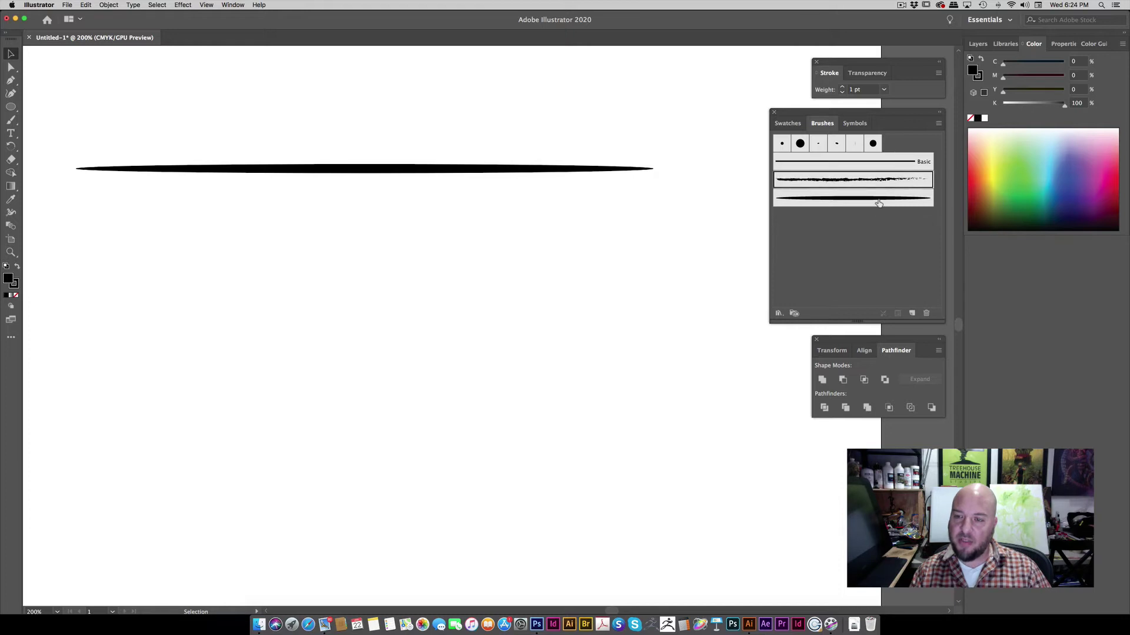
left_click(851, 227)
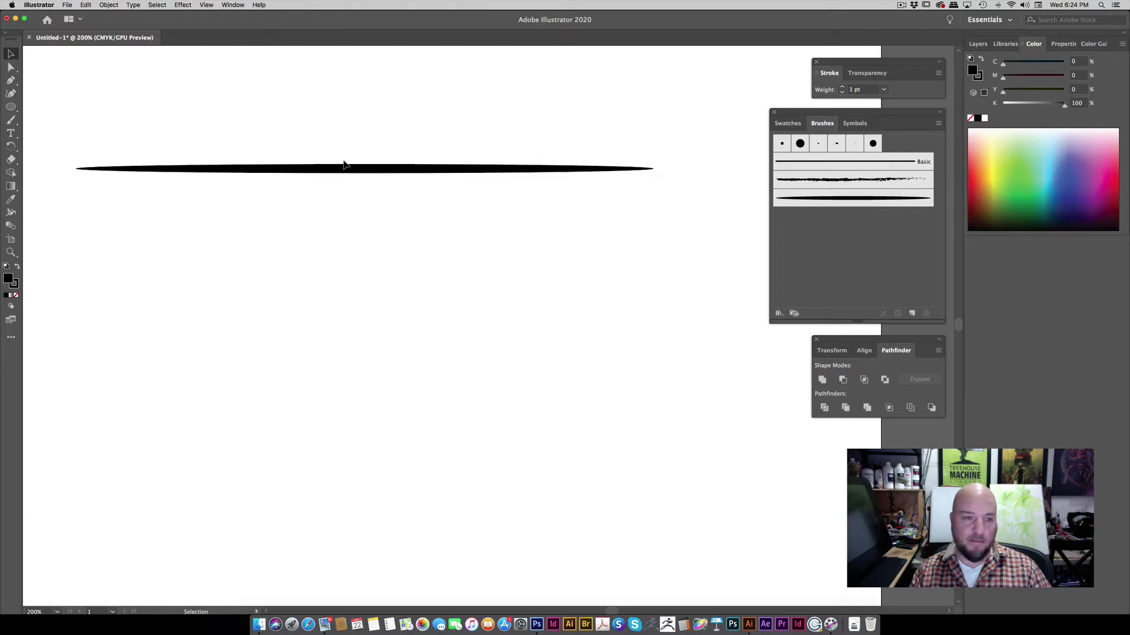
Duplicate the tapered stroke below the original
left_click_drag(271, 107, 382, 227)
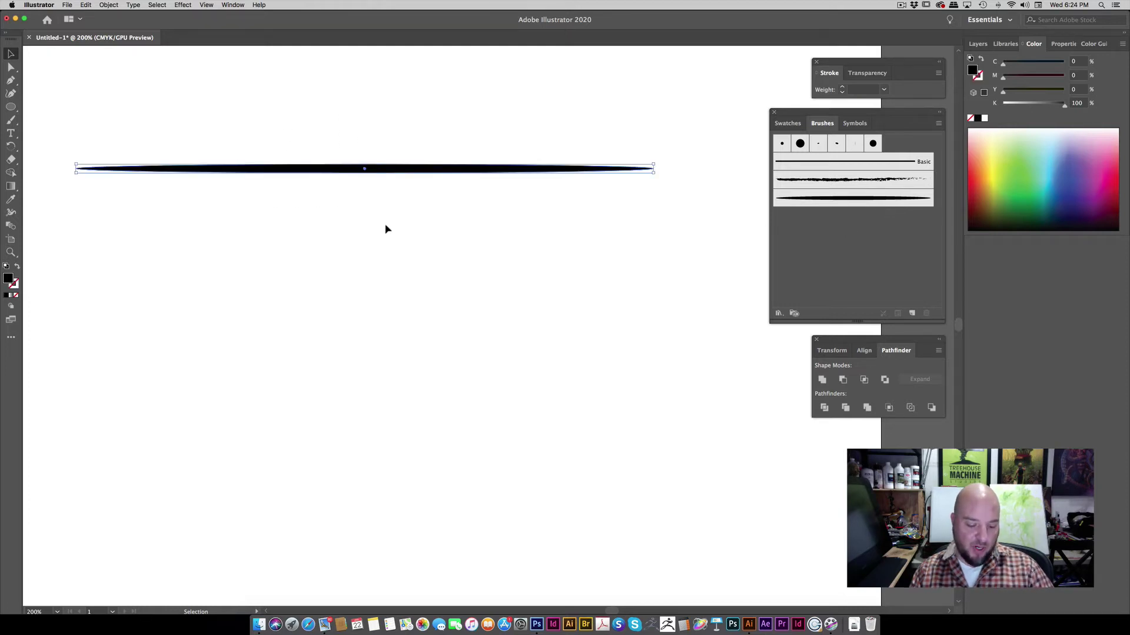
mouse_move(343, 172)
left_mouse_down()
mouse_move(355, 273)
mouse_move(354, 257)
left_mouse_up()
key("super+shift+a")
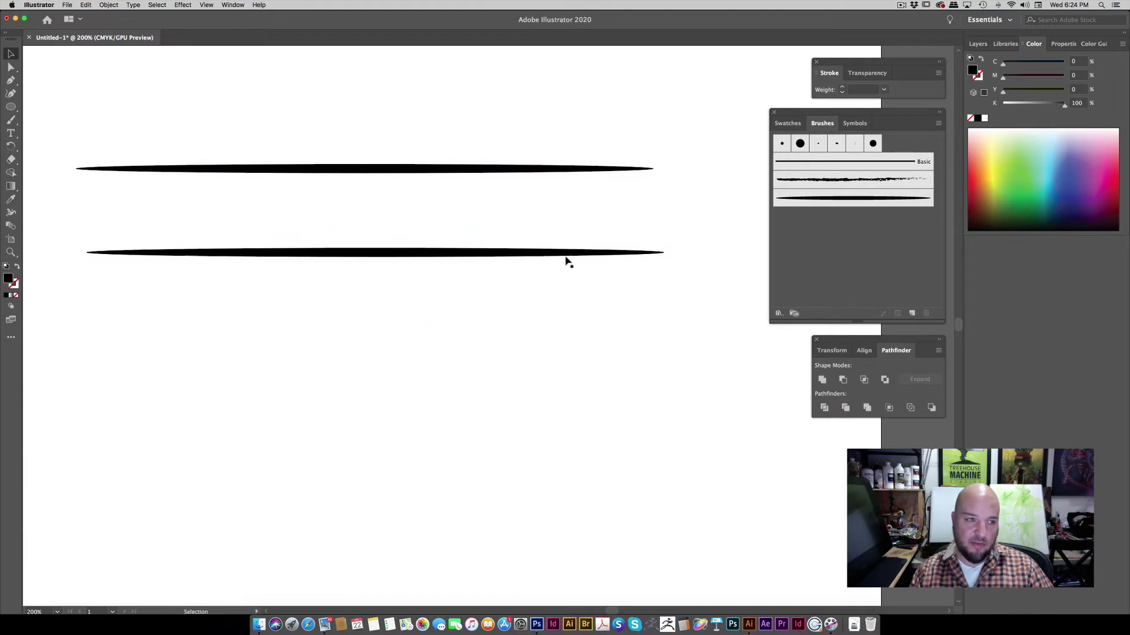
Draw a black rectangle over the left half of the lower stroke
left_click(13, 107)
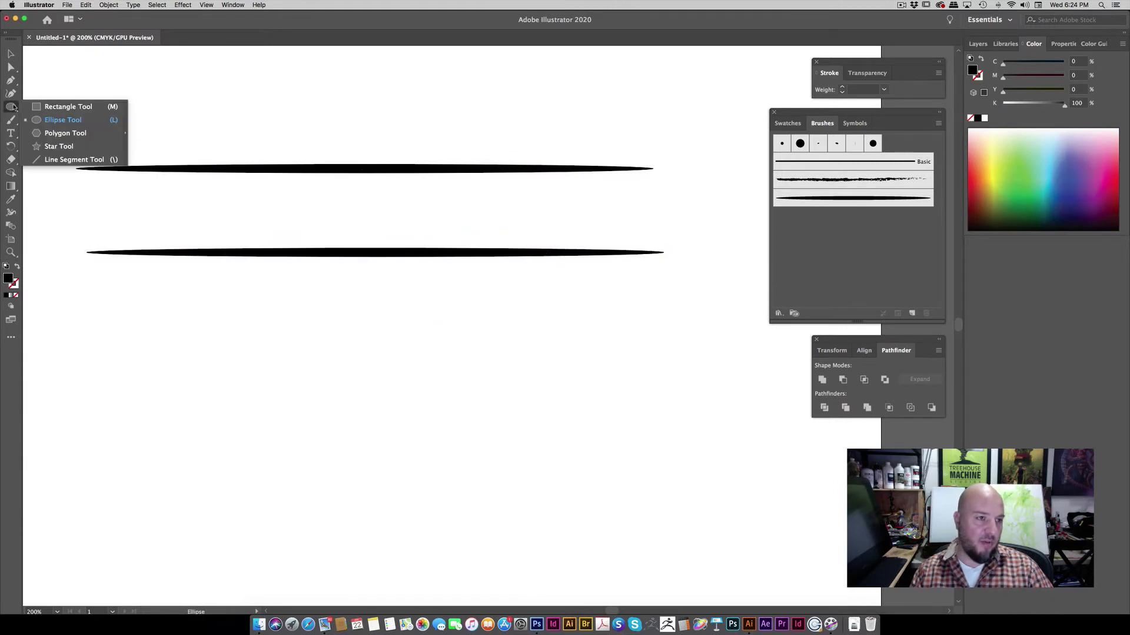
left_click(50, 108)
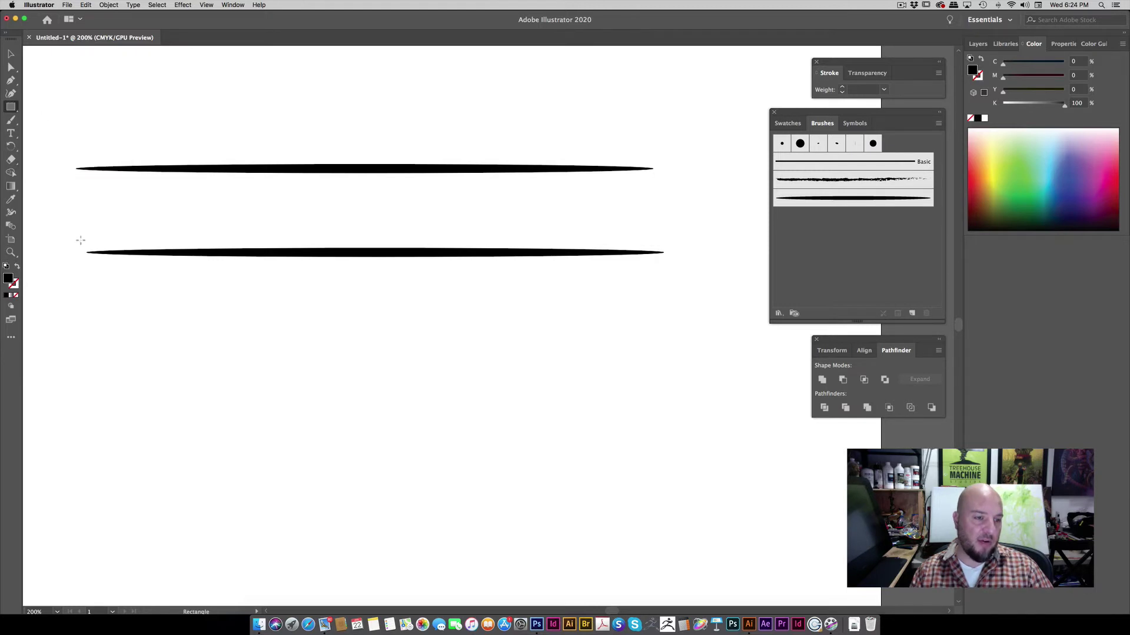
left_click_drag(62, 231, 359, 276)
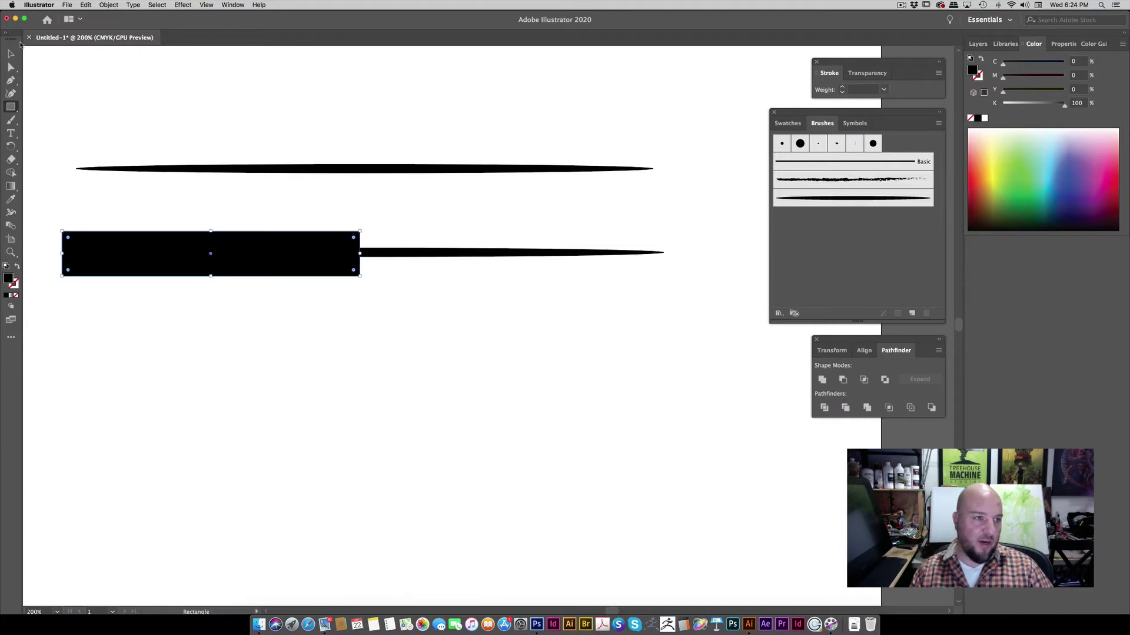
Divide the rectangle and lower stroke with Pathfinder Divide
key("v")
left_click(344, 216)
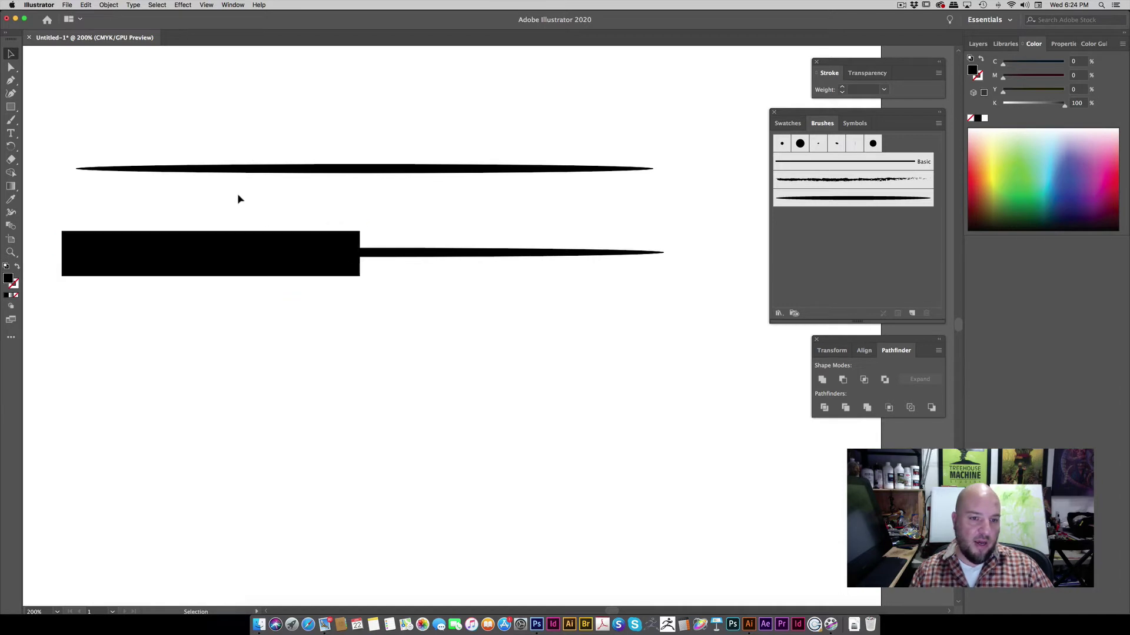
left_click_drag(238, 195, 458, 329)
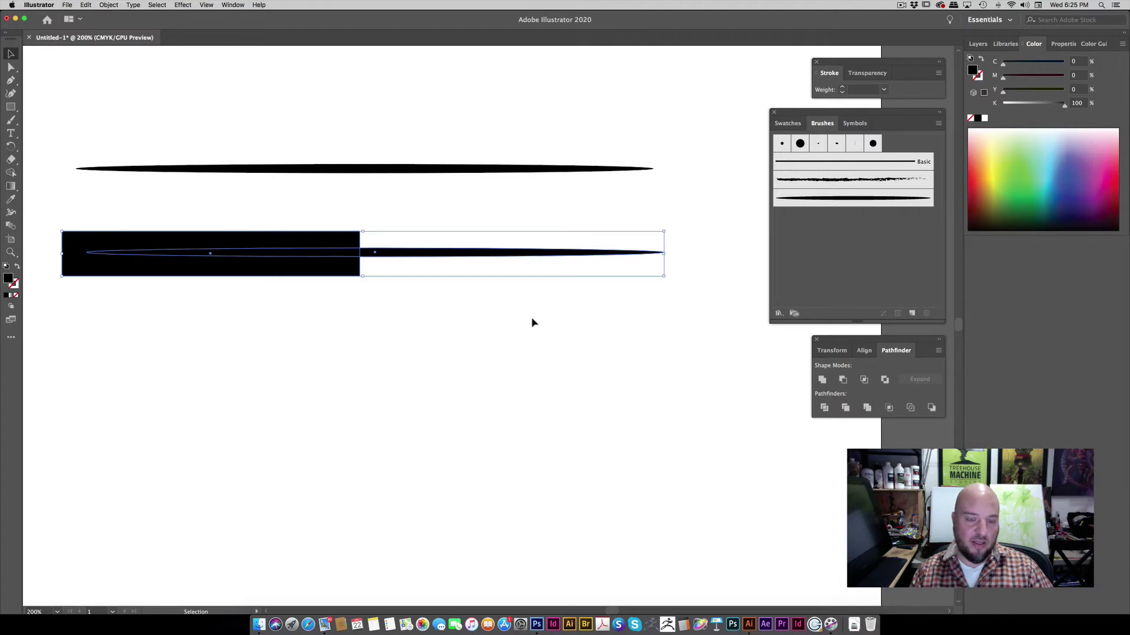
left_click_drag(868, 343, 867, 348)
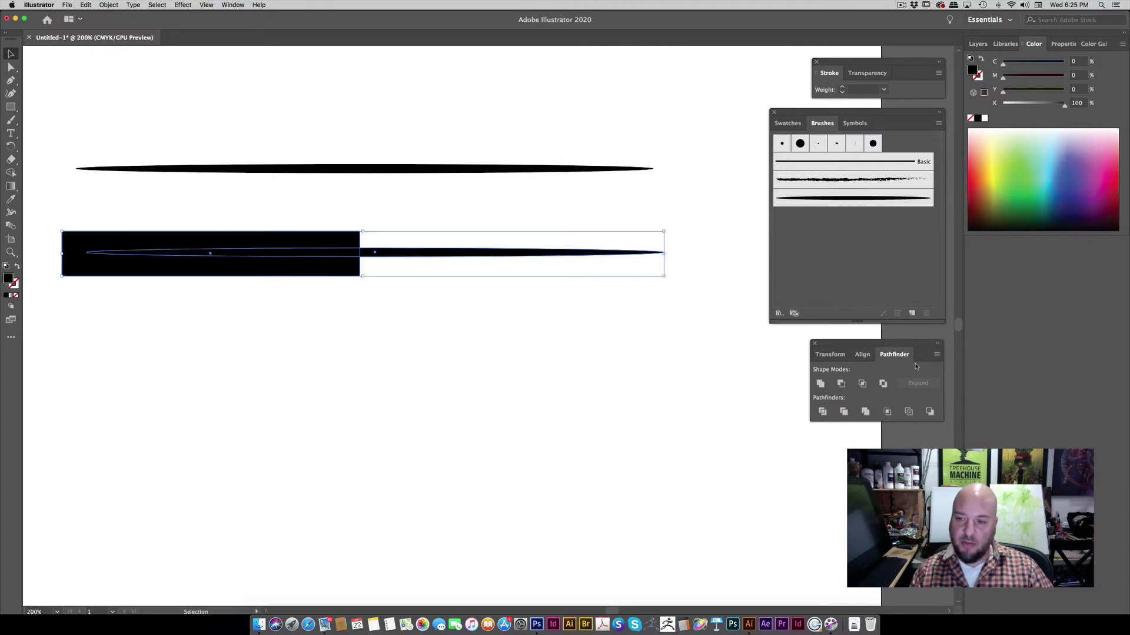
left_click(823, 412)
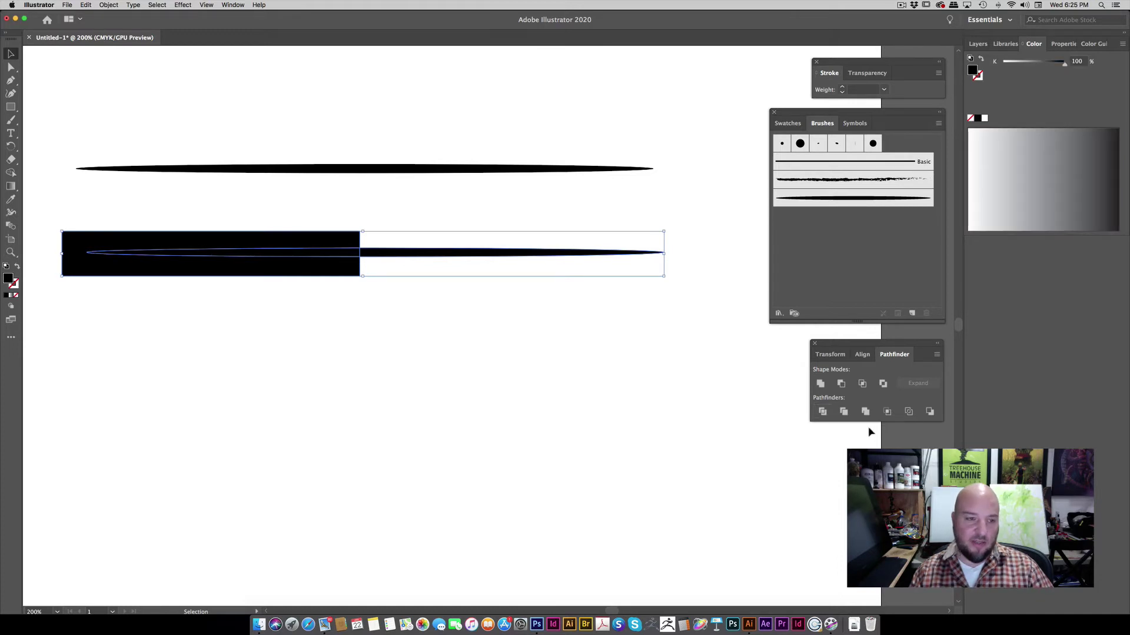
Ungroup the divided pieces with Object > Ungroup
left_click(272, 118)
left_click(297, 236)
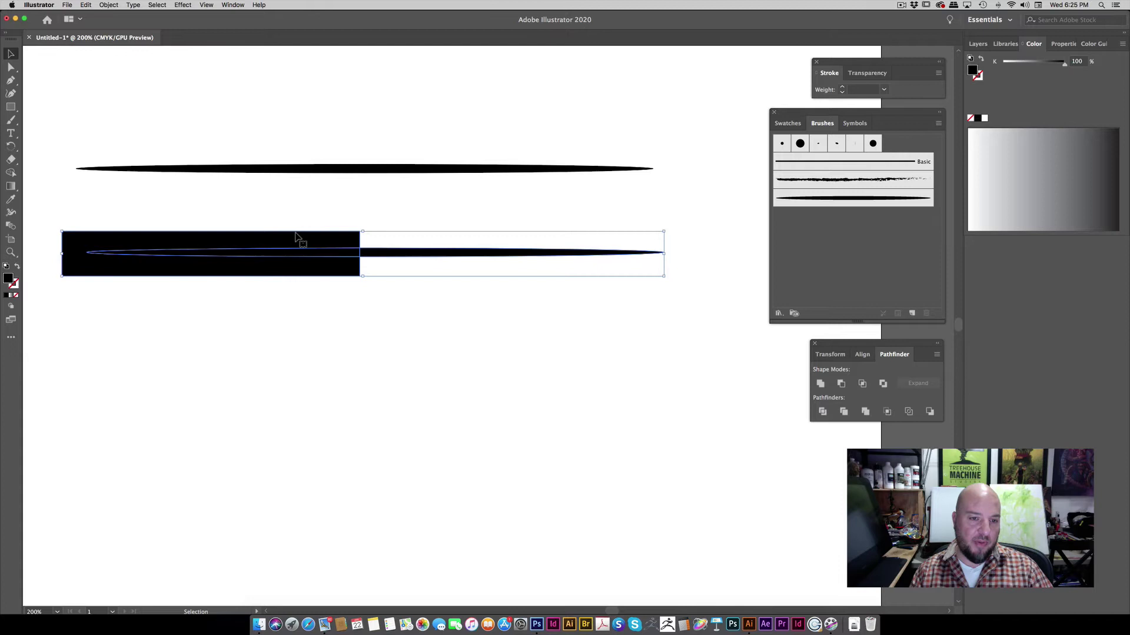
left_click(355, 139)
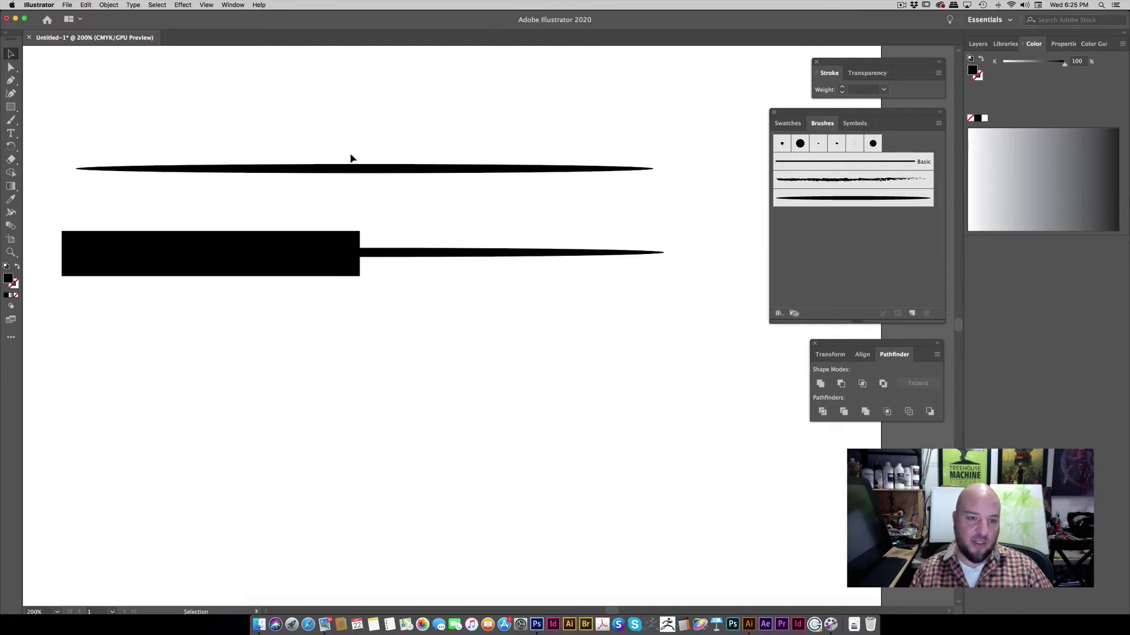
left_click(316, 259)
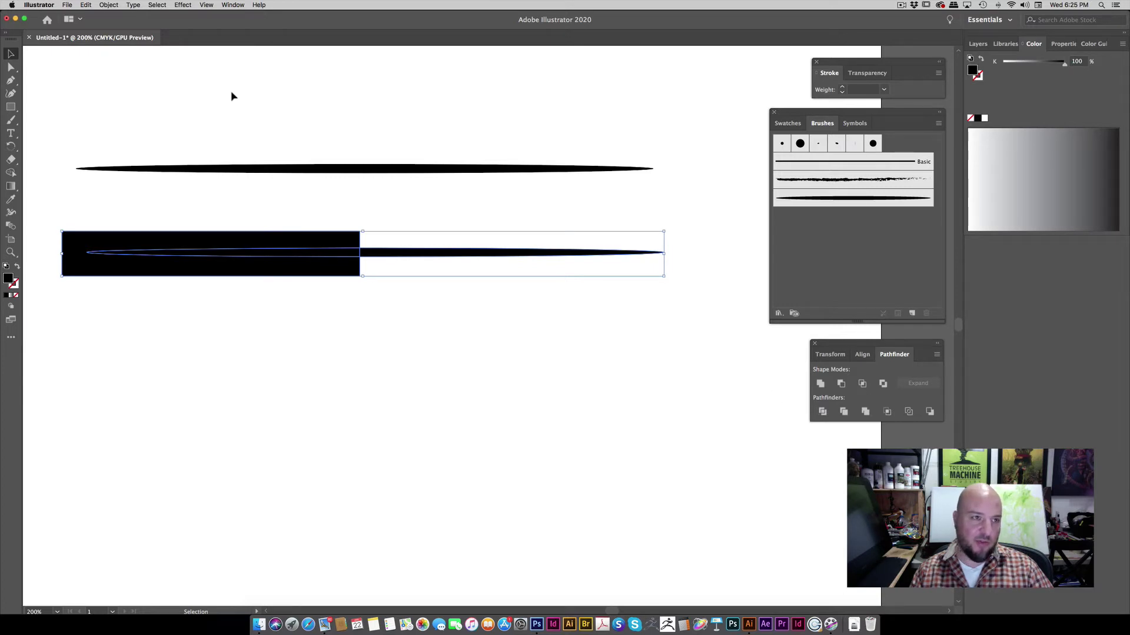
left_click(109, 5)
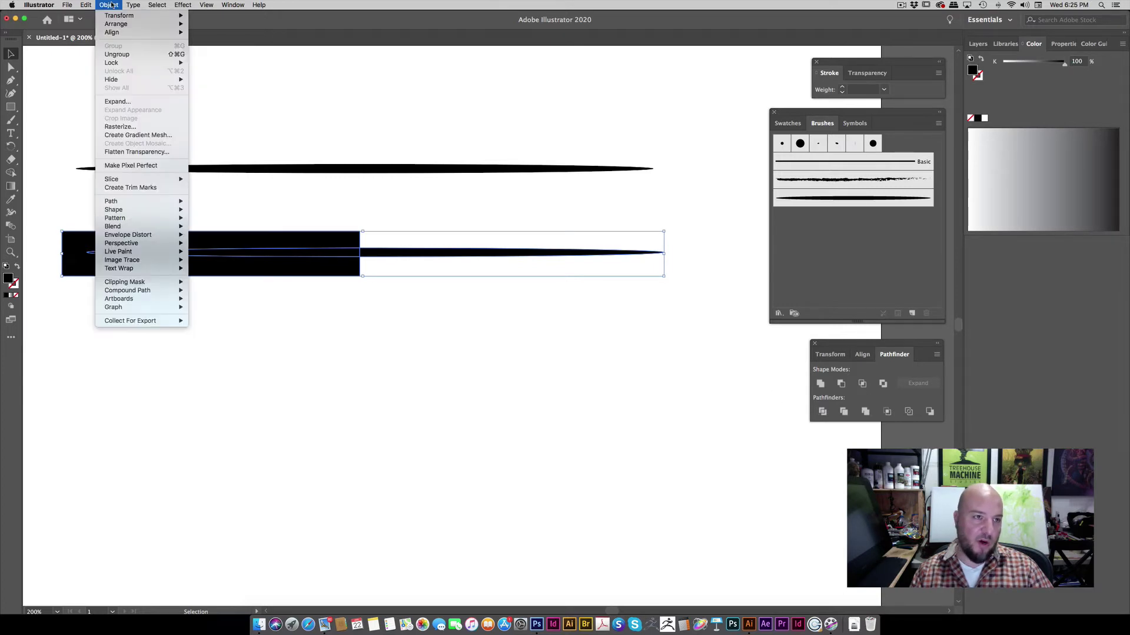
left_click(122, 54)
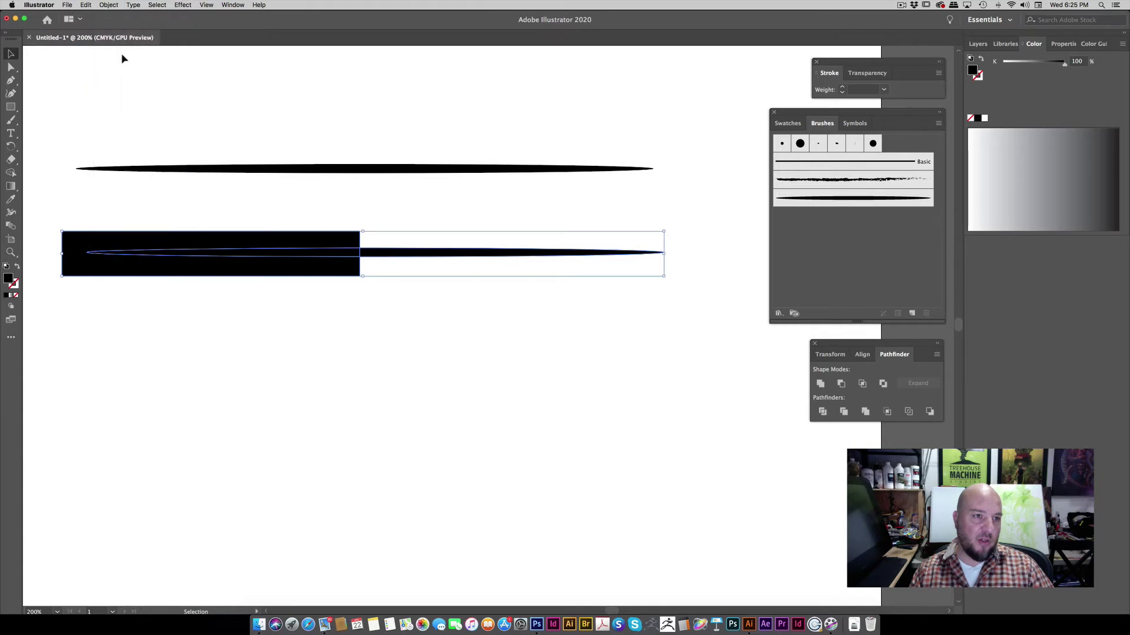
Delete the rectangle piece and move the cut stroke up beneath the top stroke
left_click(400, 214)
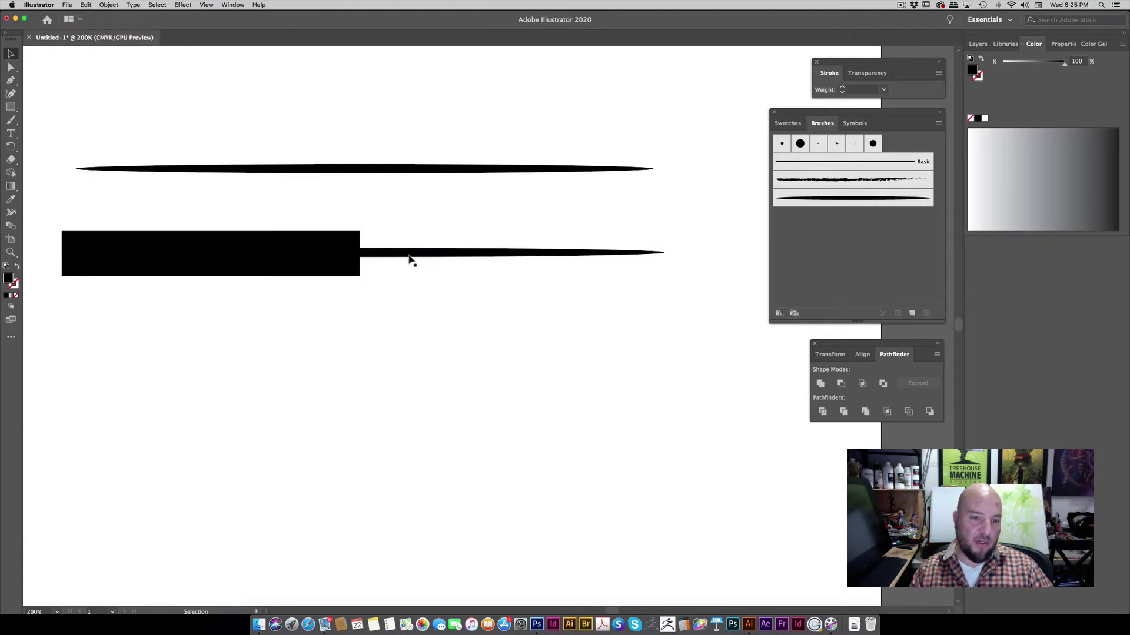
left_click_drag(207, 188, 324, 328)
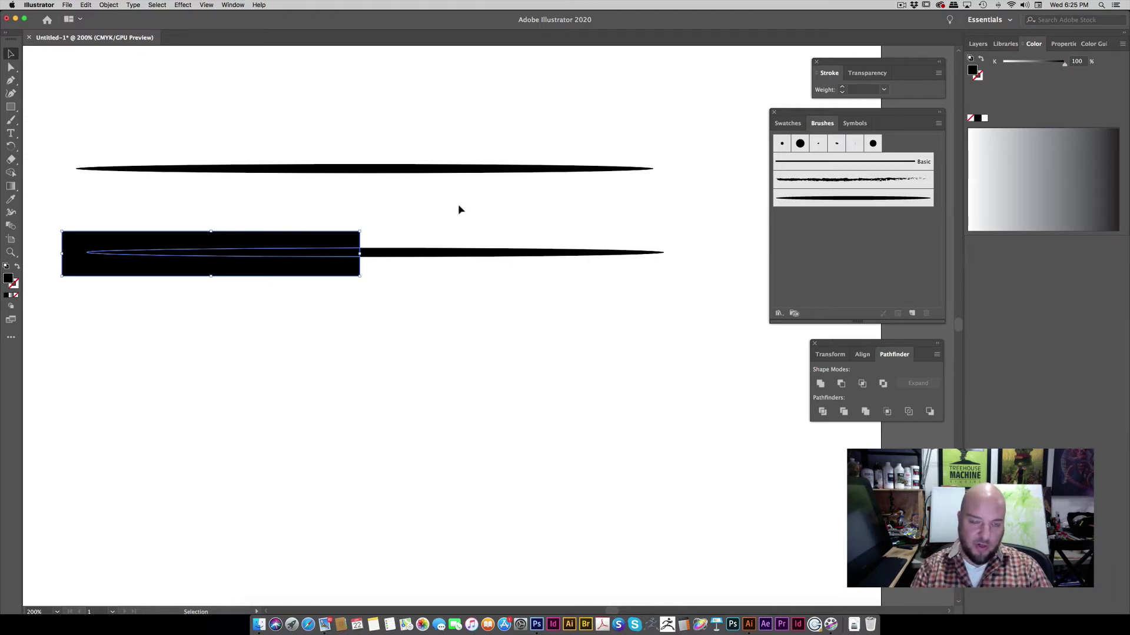
key("Delete")
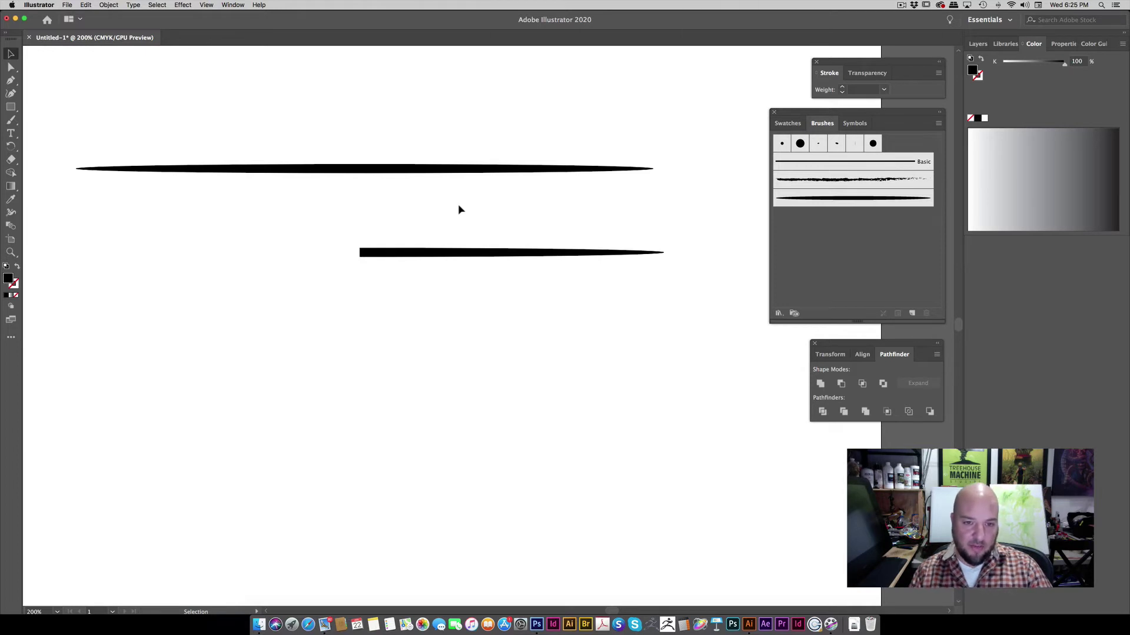
mouse_move(436, 247)
left_mouse_down()
mouse_move(330, 222)
mouse_move(353, 199)
left_mouse_up()
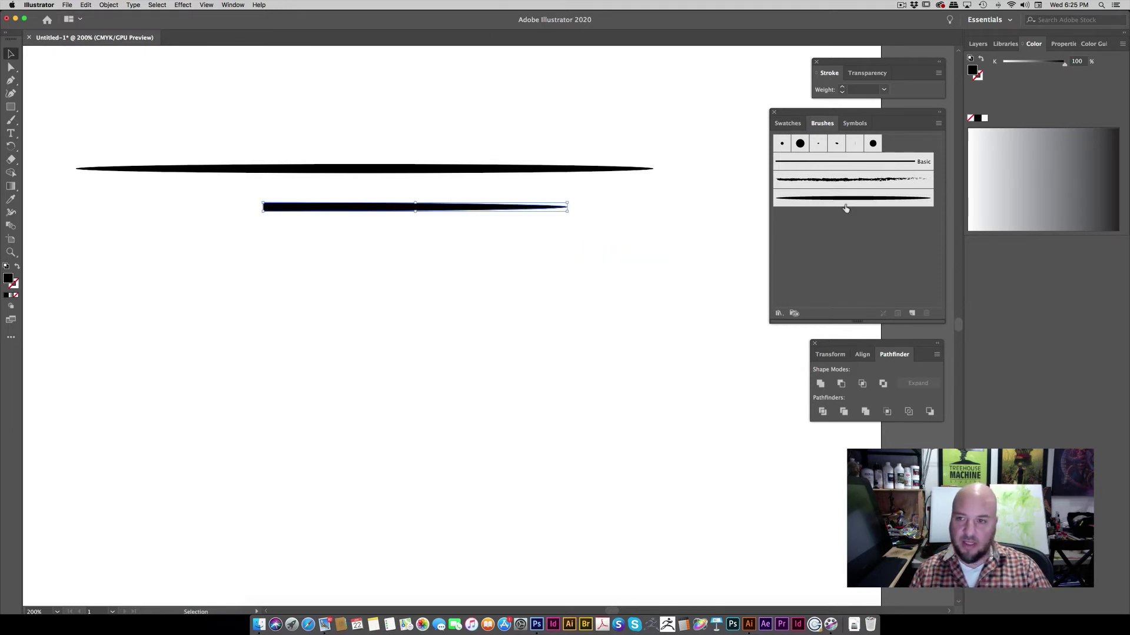
Save the blunt-ended cut stroke as Art Brush 2 with default art brush options
left_click(938, 123)
left_click(982, 124)
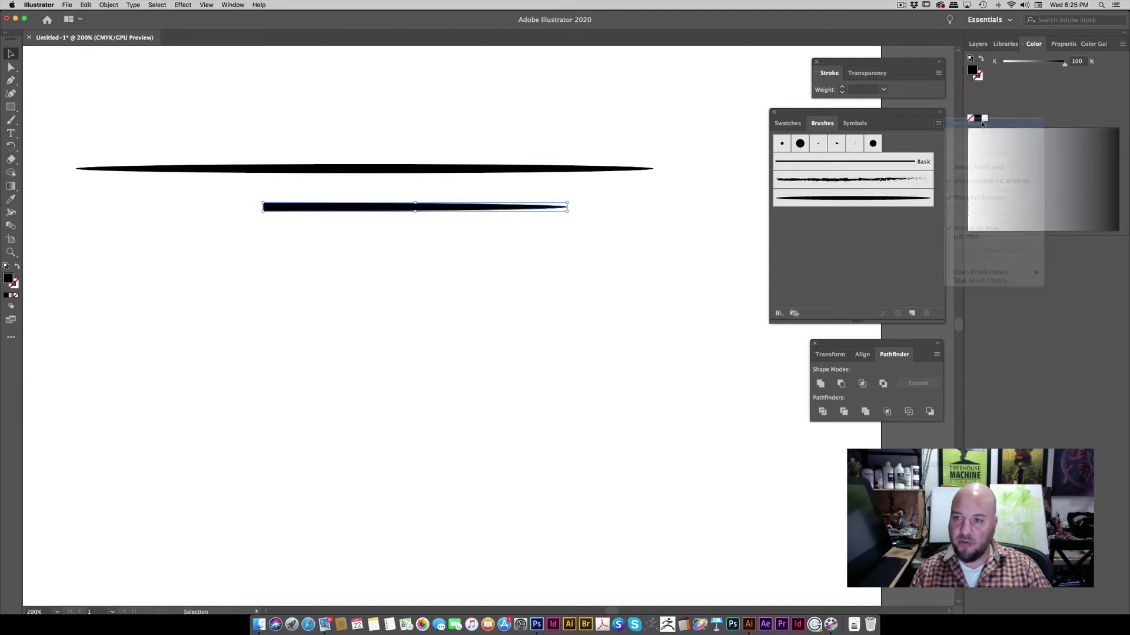
left_click(392, 302)
left_click(490, 353)
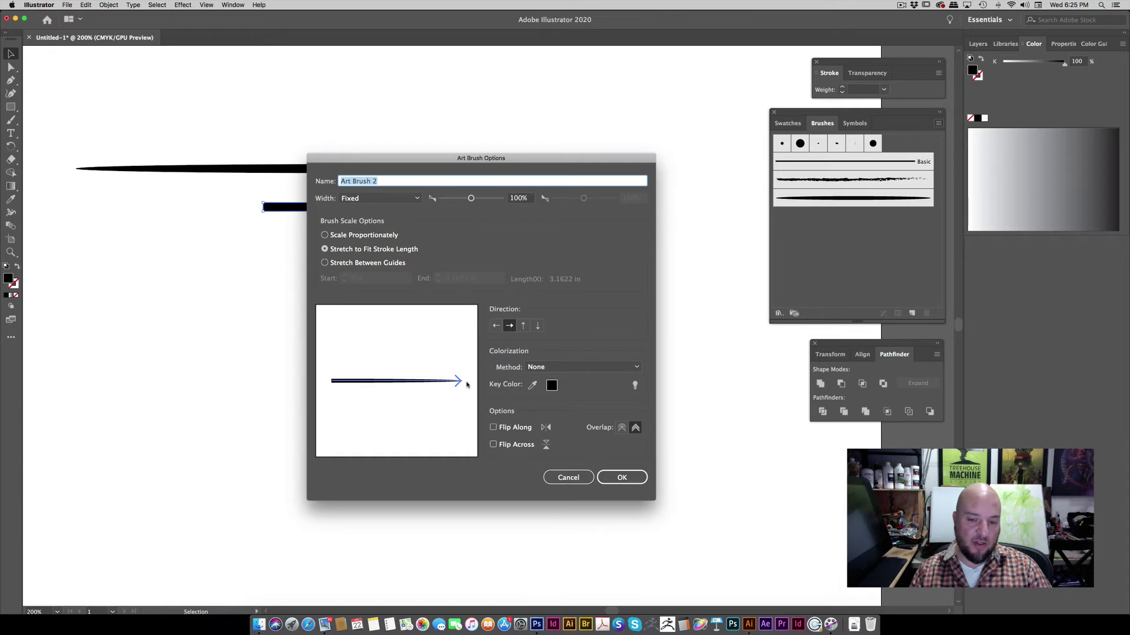
left_click(622, 477)
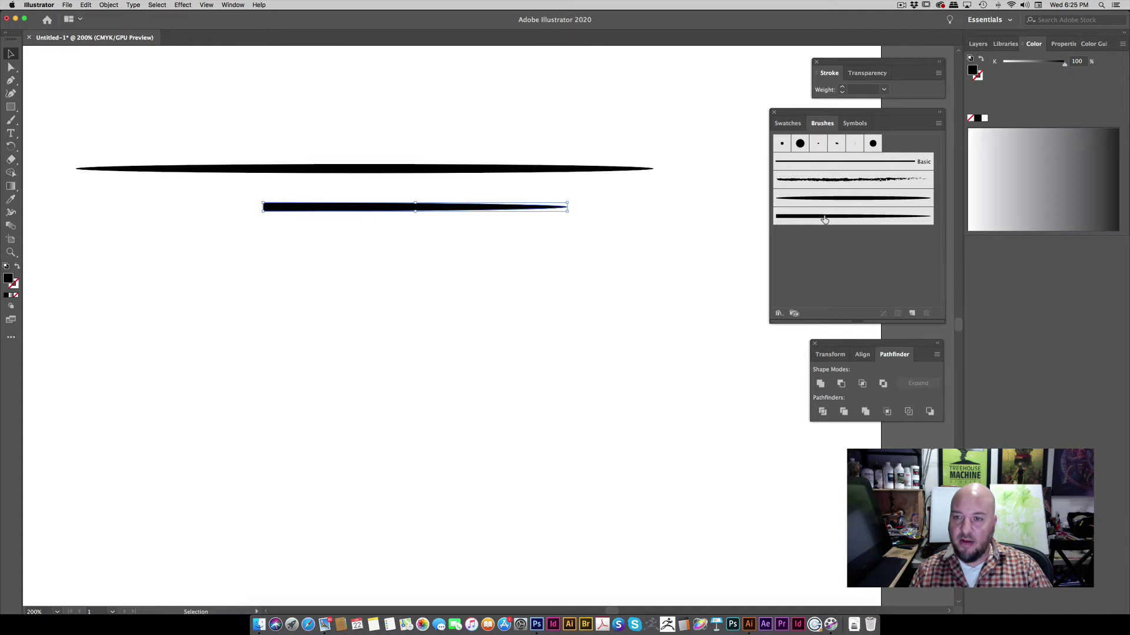
Copy the upper tapered stroke further down the page
left_click(496, 245)
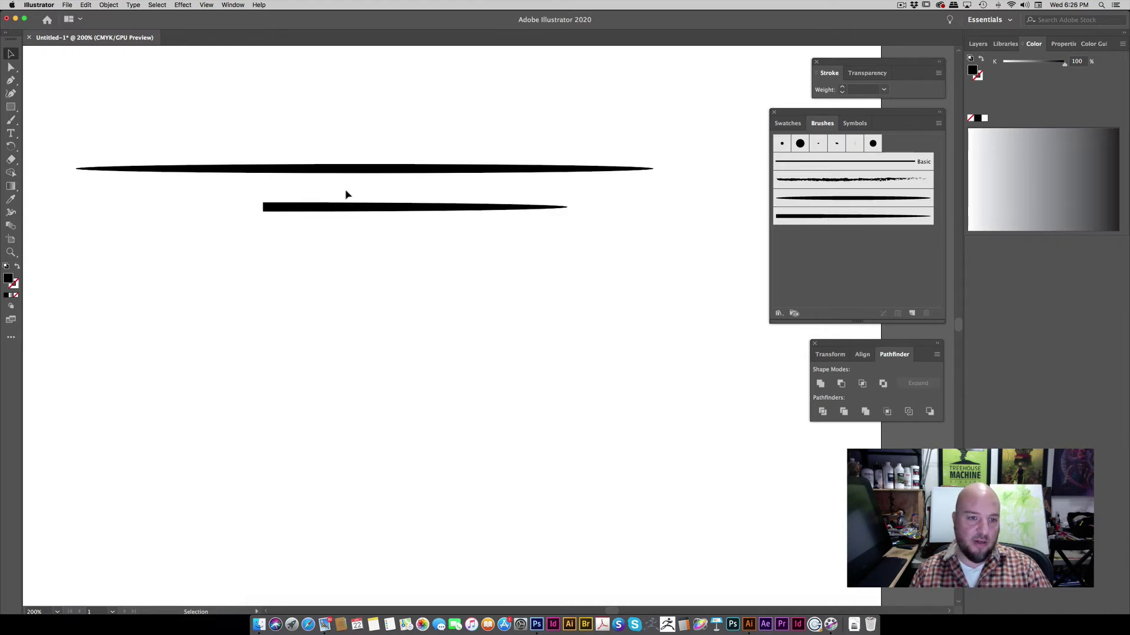
left_click(330, 171)
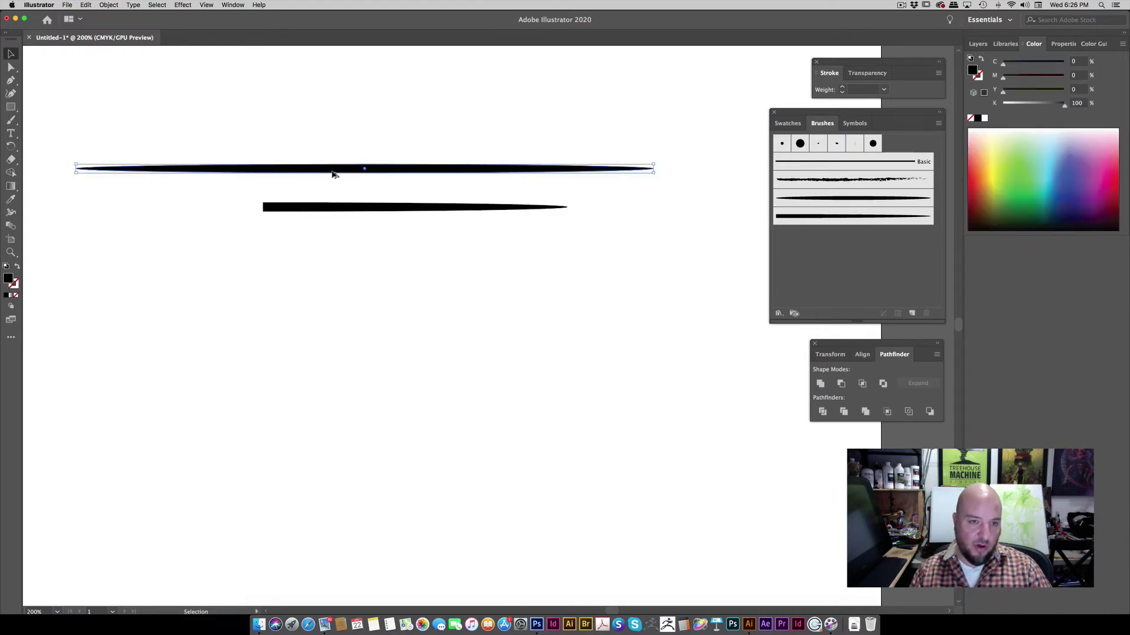
mouse_move(330, 172)
left_mouse_down()
mouse_move(325, 262)
mouse_move(365, 289)
left_mouse_up()
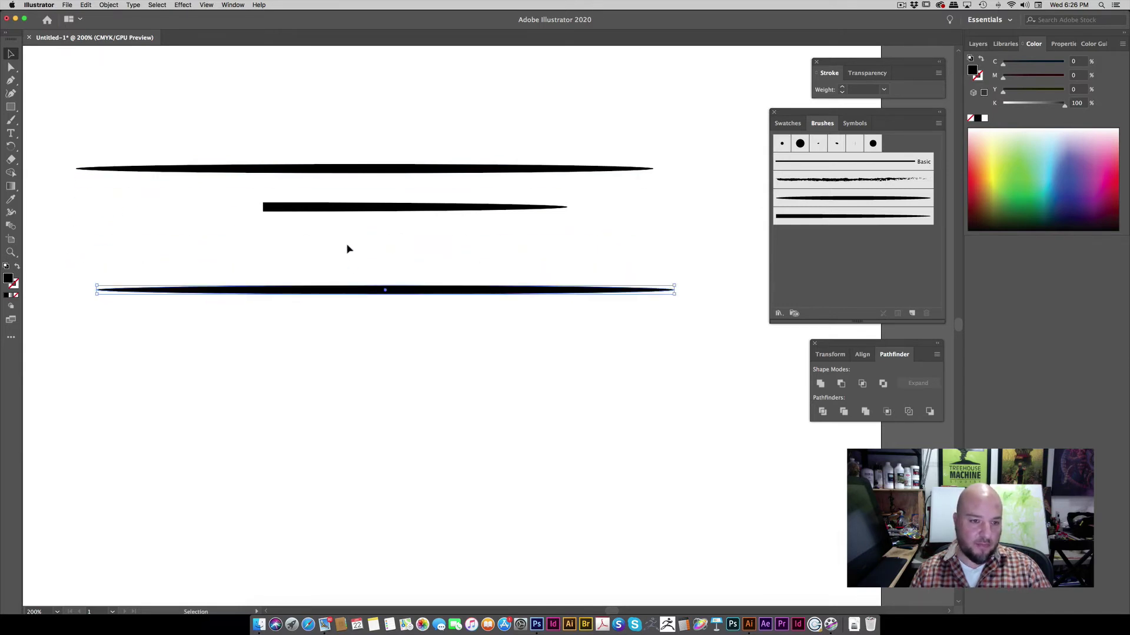
left_click(347, 244)
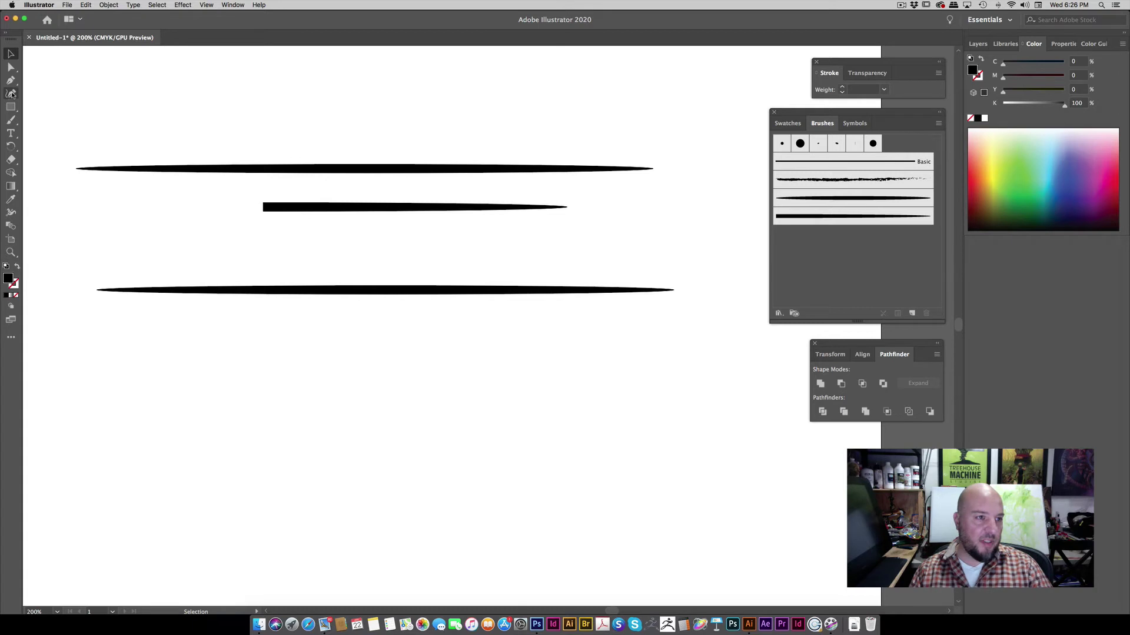
Draw a black cutting shape with a slanted right edge over the copied stroke using the Pen
left_click(11, 80)
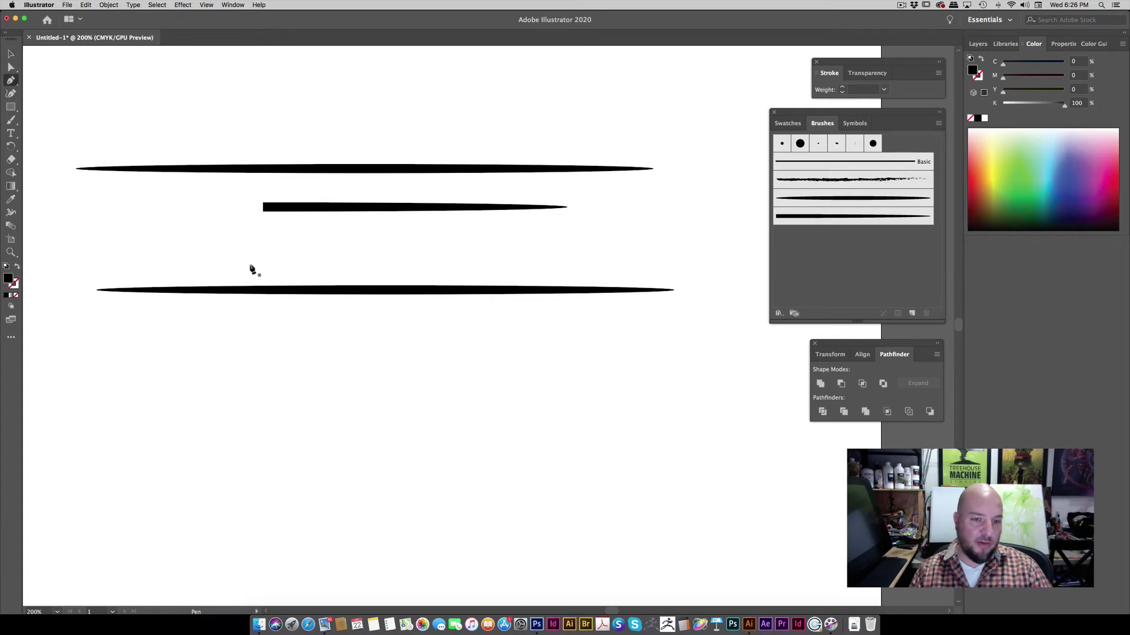
left_click(326, 259)
left_click(63, 263)
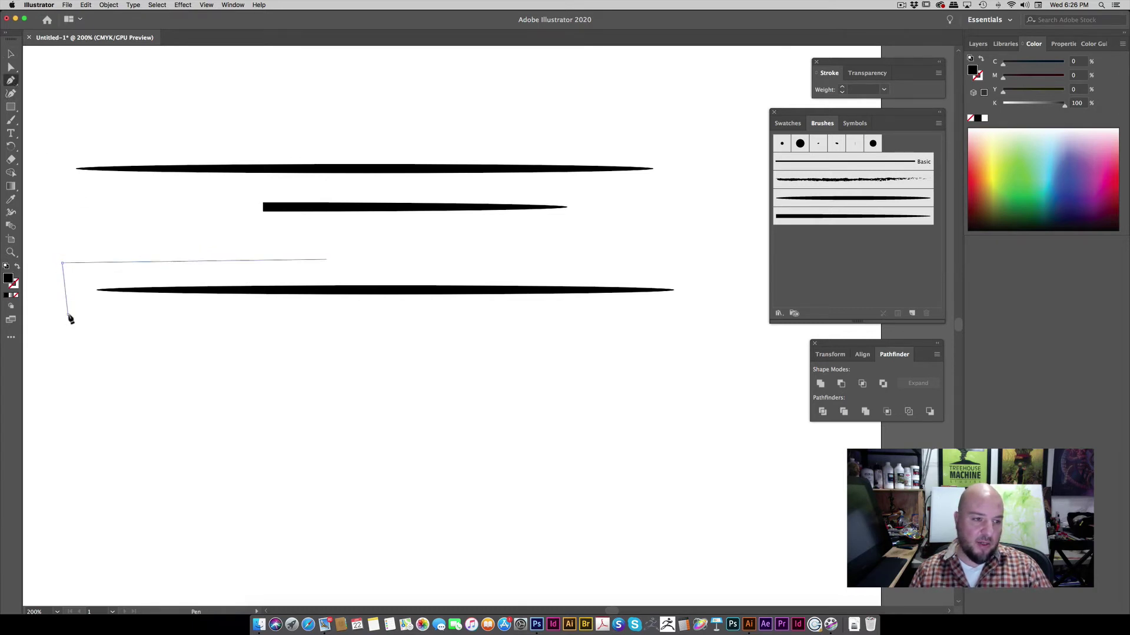
left_click(69, 314)
left_click(346, 313)
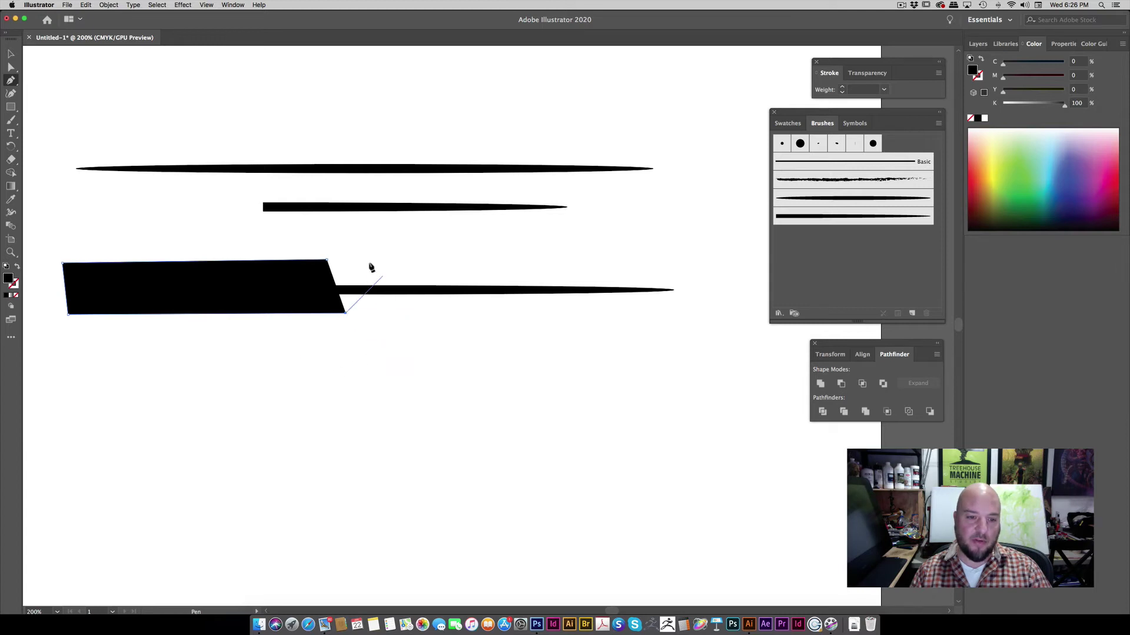
left_click(399, 259)
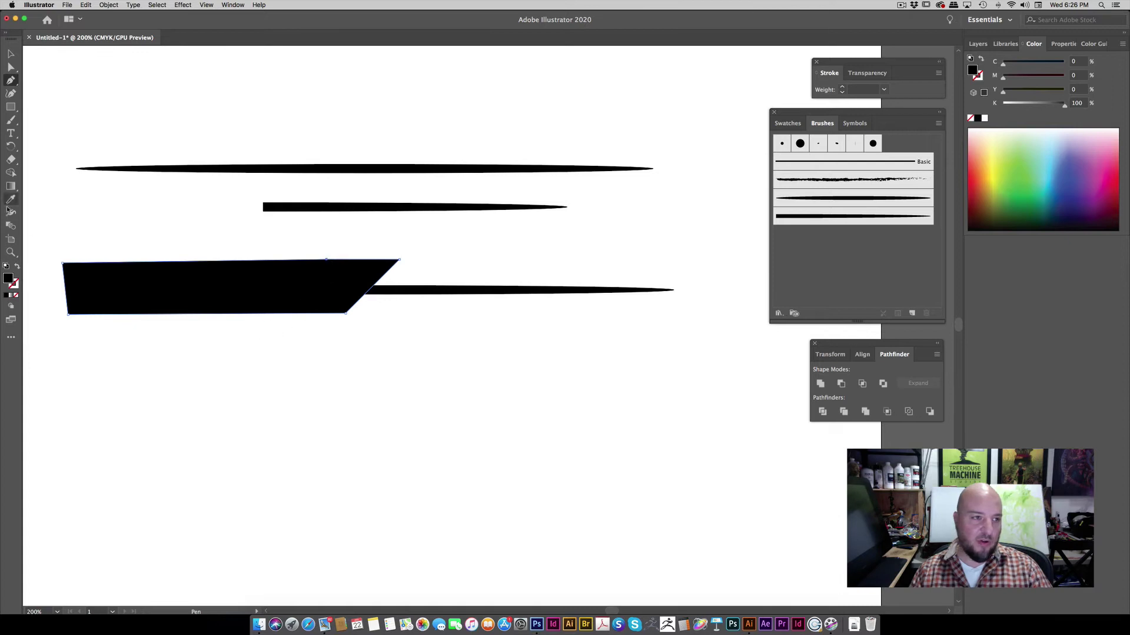
Divide the cutting shape and copied stroke with Pathfinder Divide
left_click(11, 54)
left_click(139, 100)
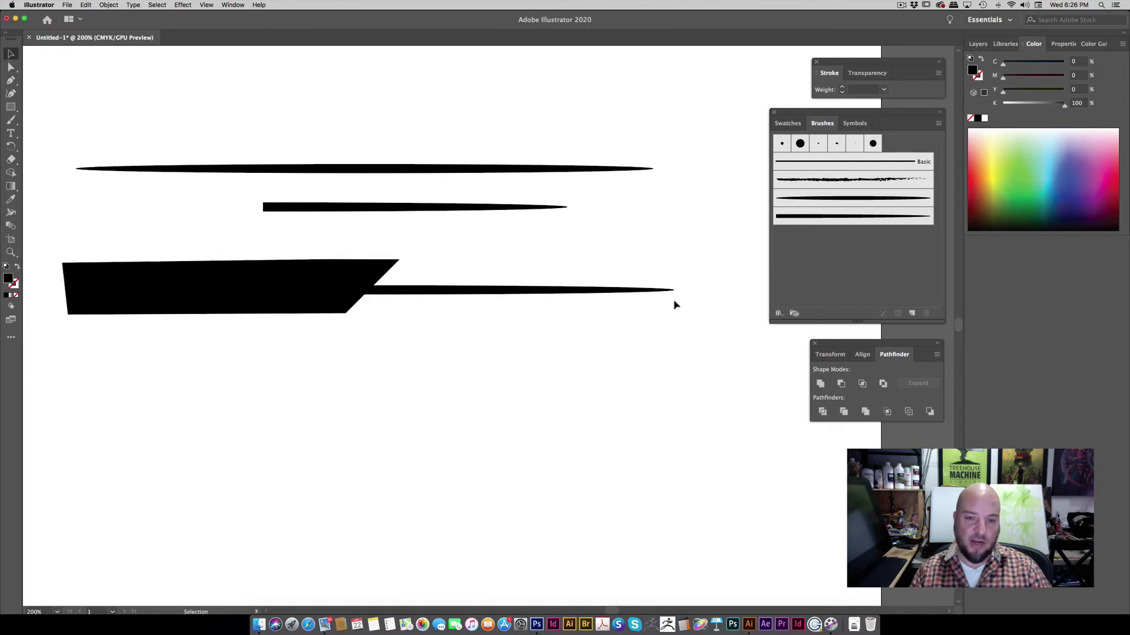
left_click_drag(162, 242, 349, 382)
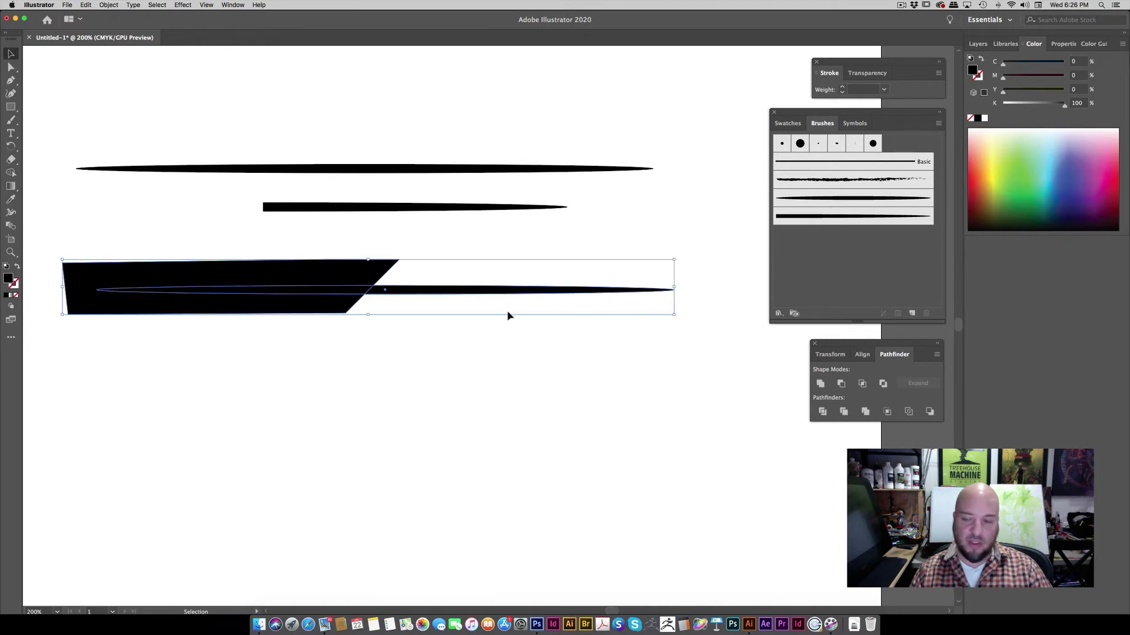
left_click(829, 414)
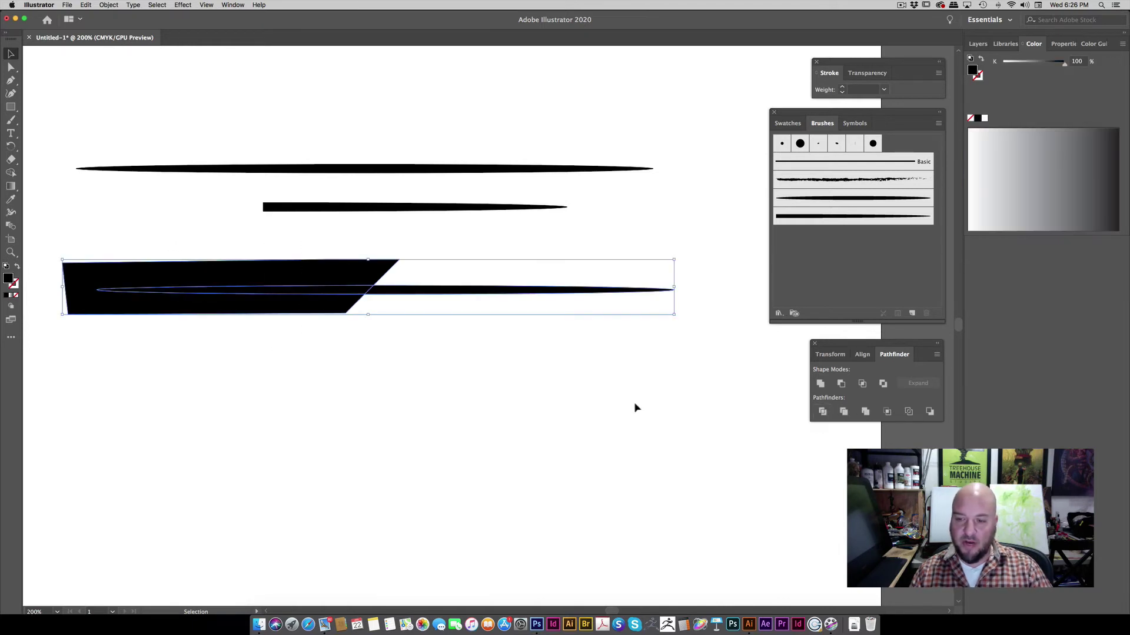
Ungroup, delete the black trapezoid and move the tapered stroke up under the others
left_click(109, 5)
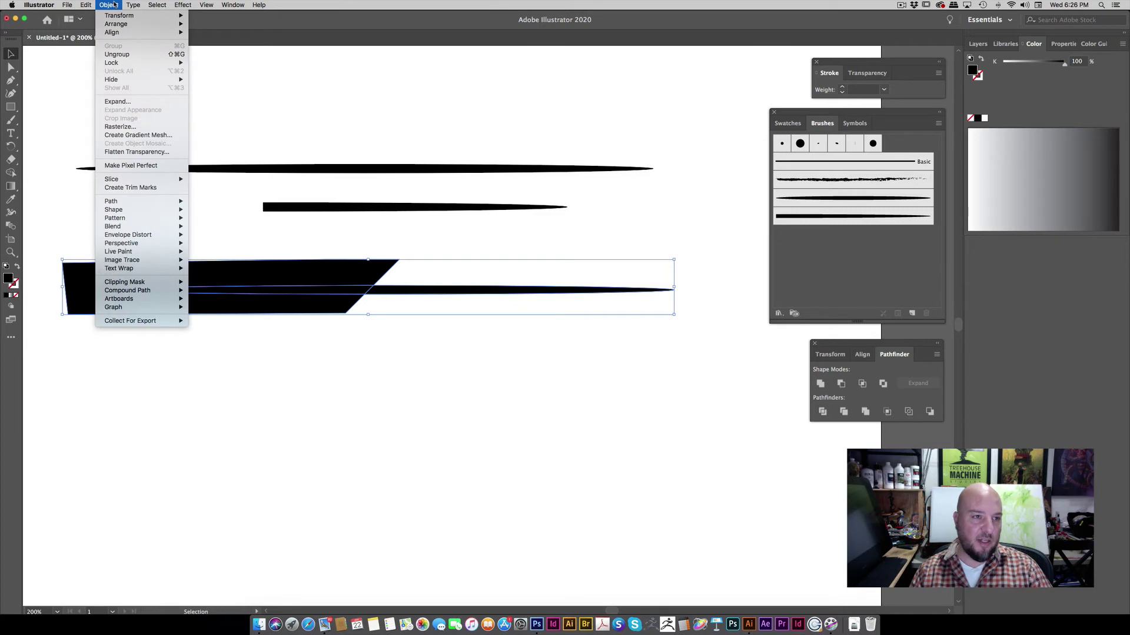
left_click(117, 55)
left_click(204, 241)
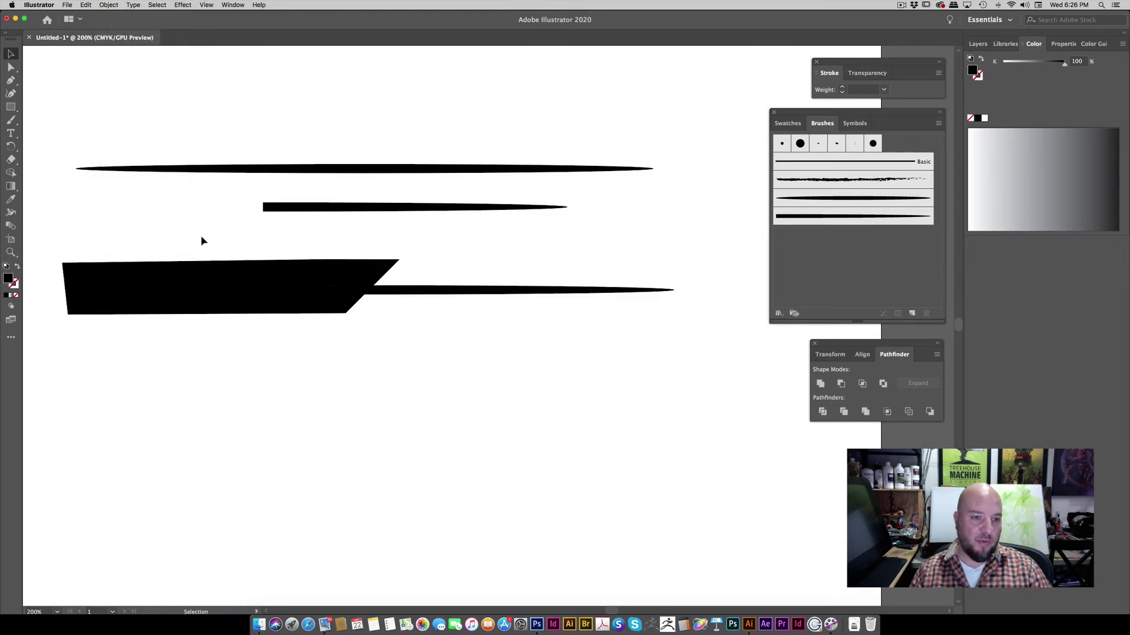
left_click(180, 297)
key("Delete")
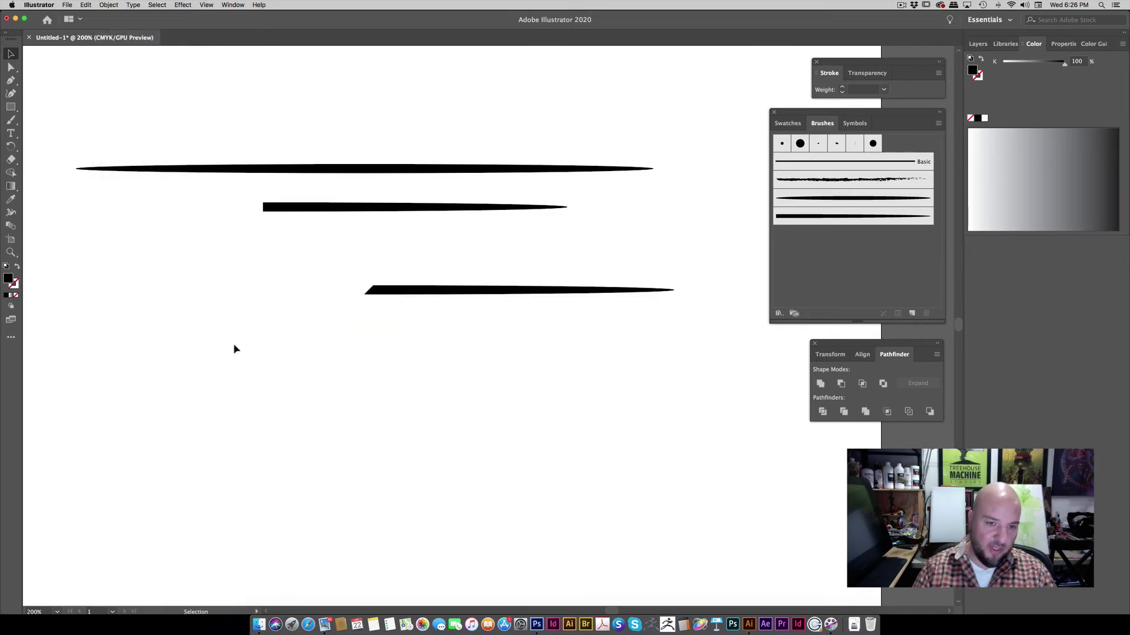
mouse_move(489, 293)
left_mouse_down()
mouse_move(373, 273)
mouse_move(383, 270)
left_mouse_up()
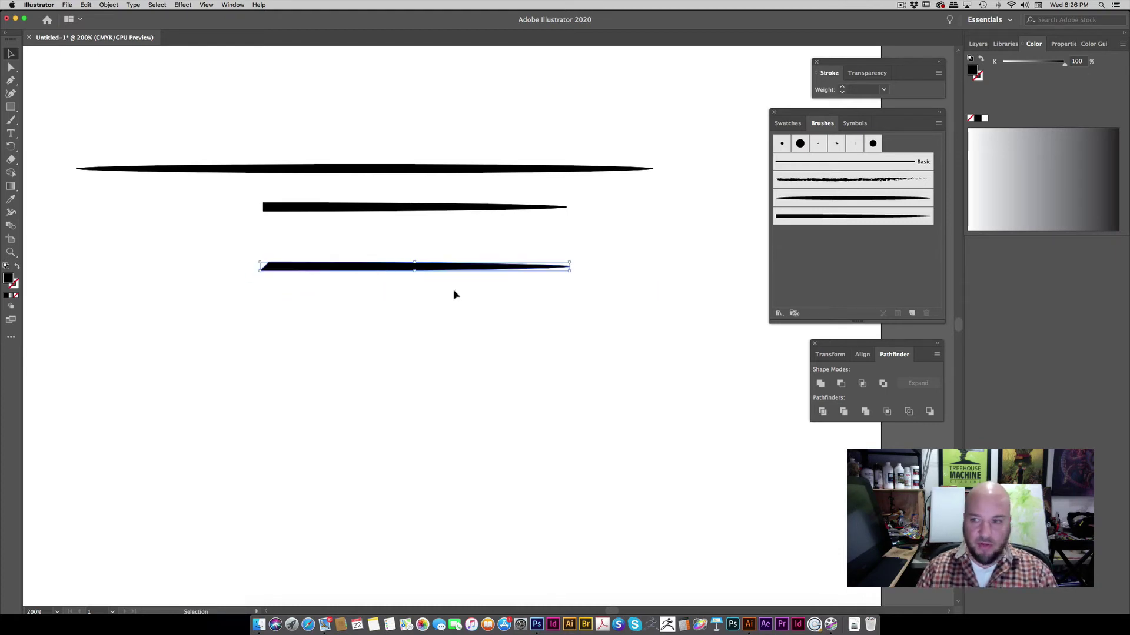
Save the slanted-end tapered shape as Art Brush 3
left_click(940, 125)
left_click(955, 125)
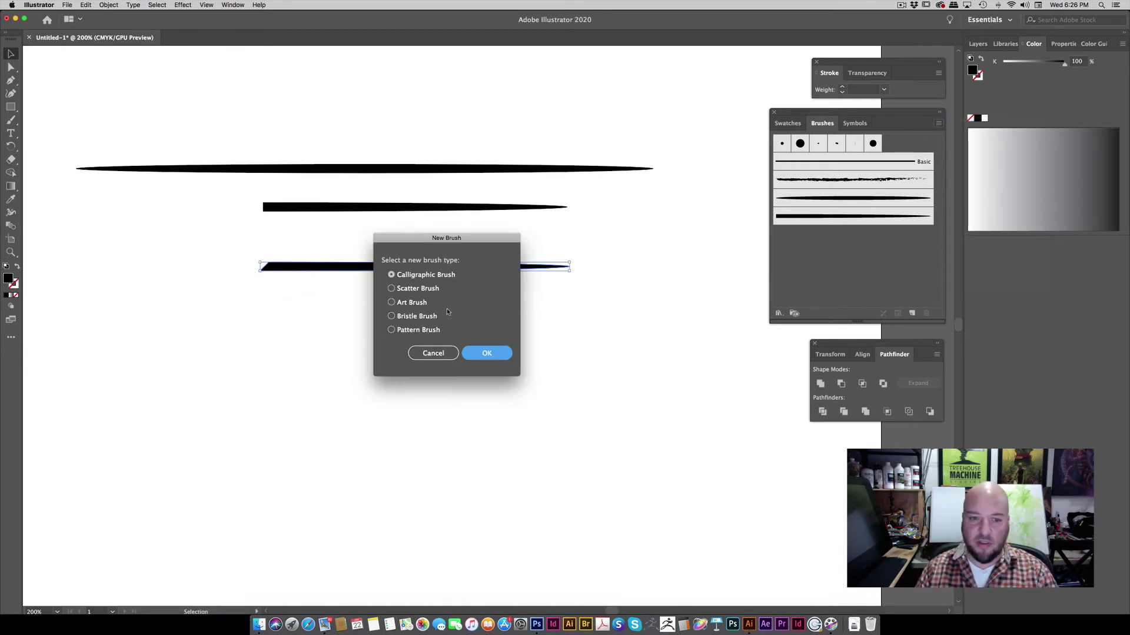
left_click(430, 302)
left_click(491, 353)
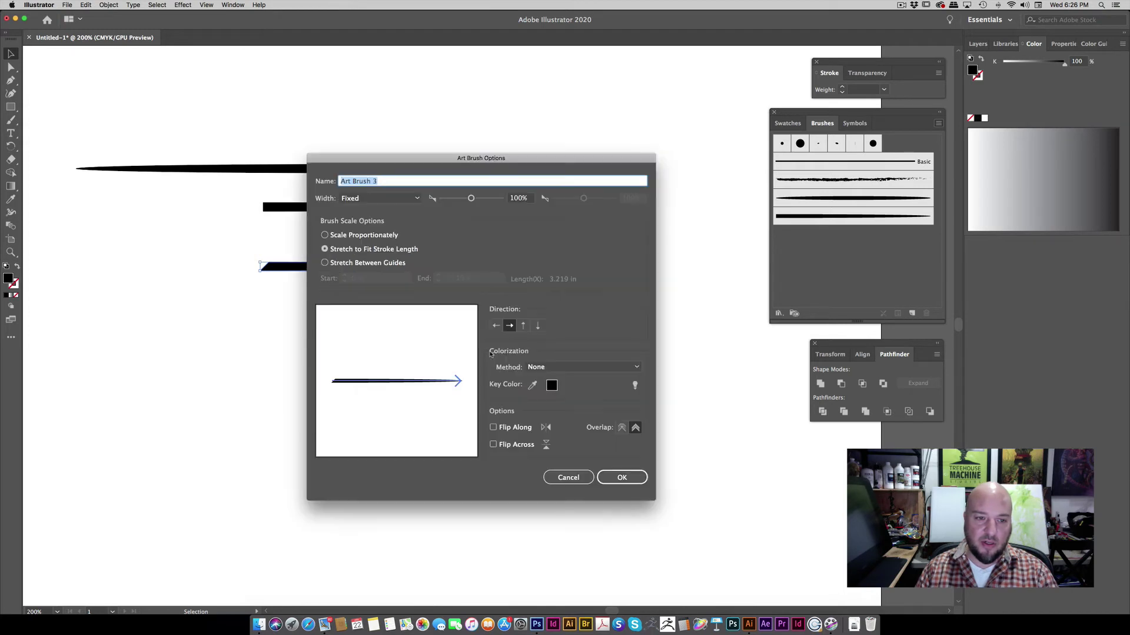
left_click(615, 478)
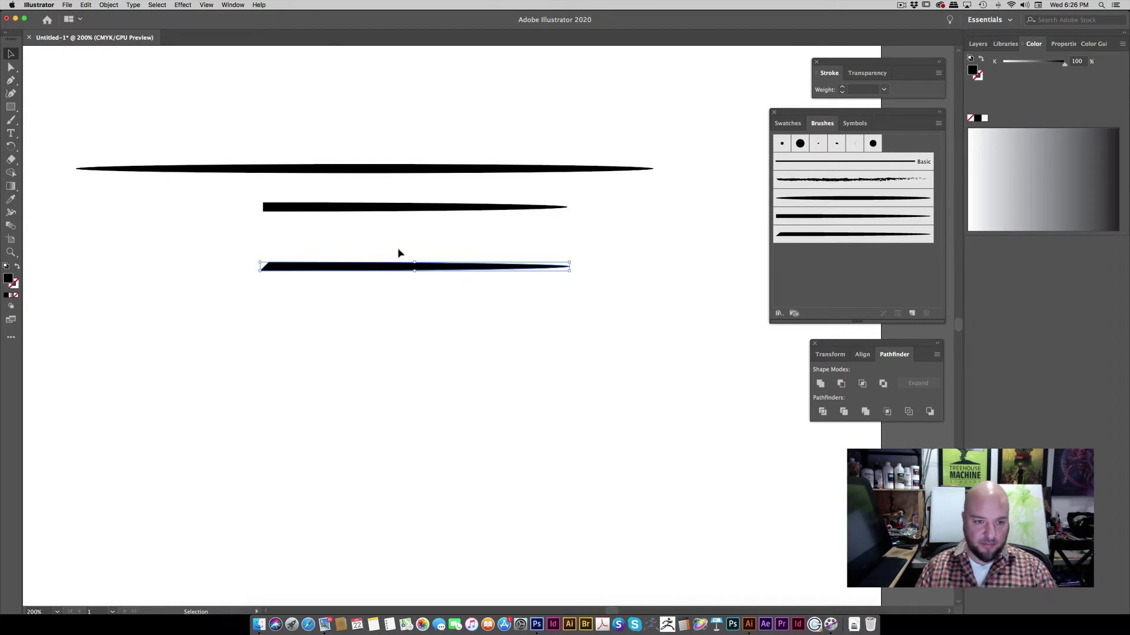
left_click(349, 238)
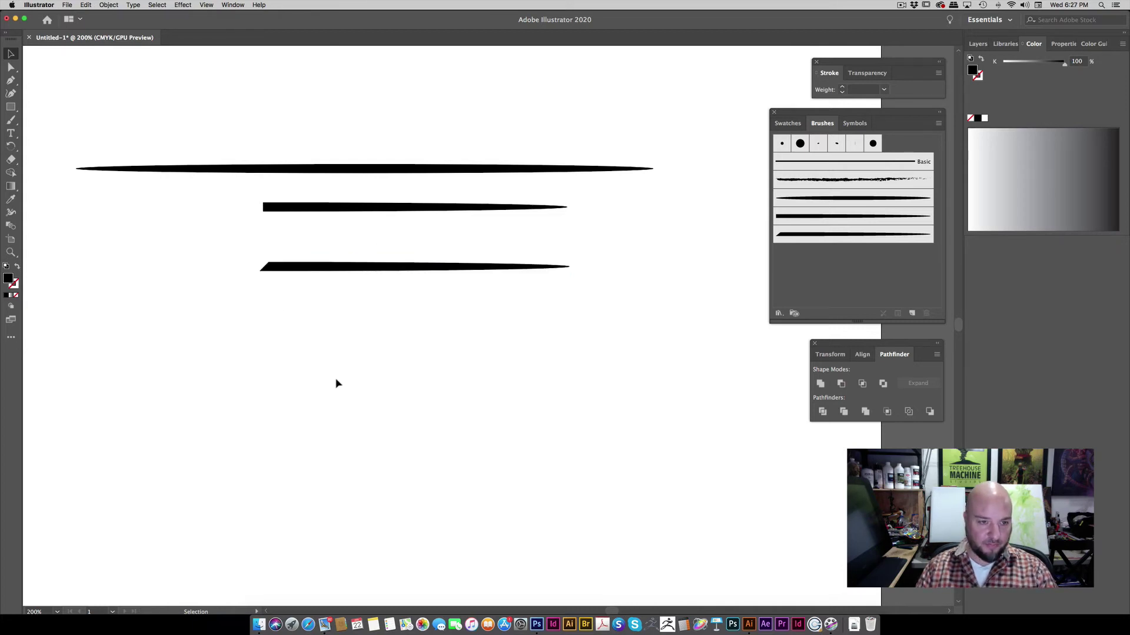
Reflect the bottom tapered stroke across the horizontal axis with the Reflect Tool
left_click(286, 266)
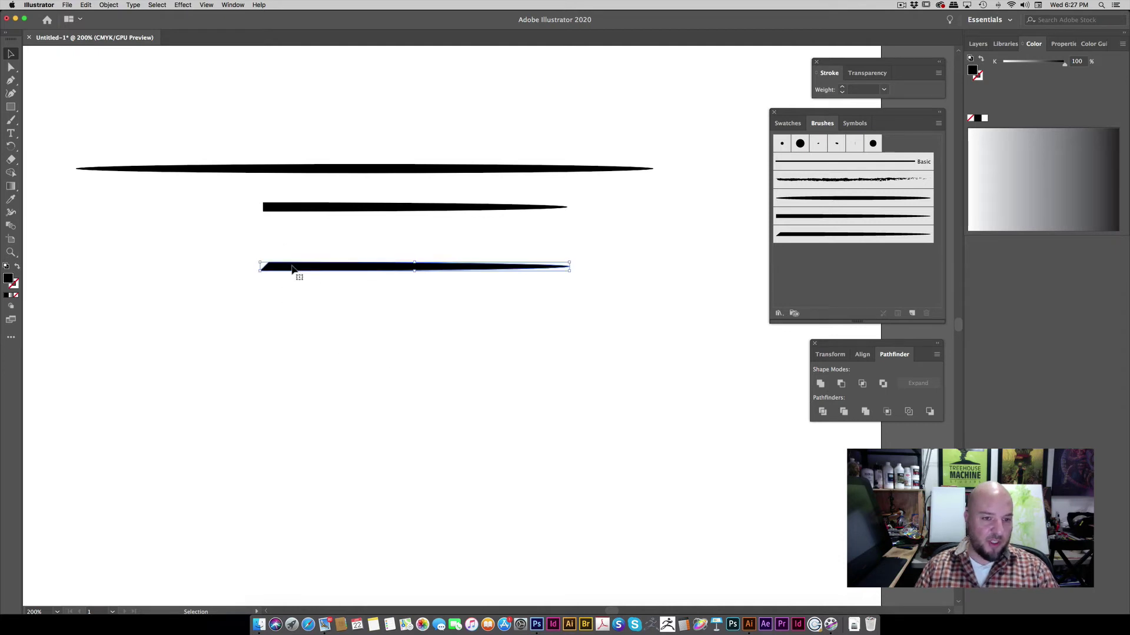
left_click_drag(292, 267, 292, 279)
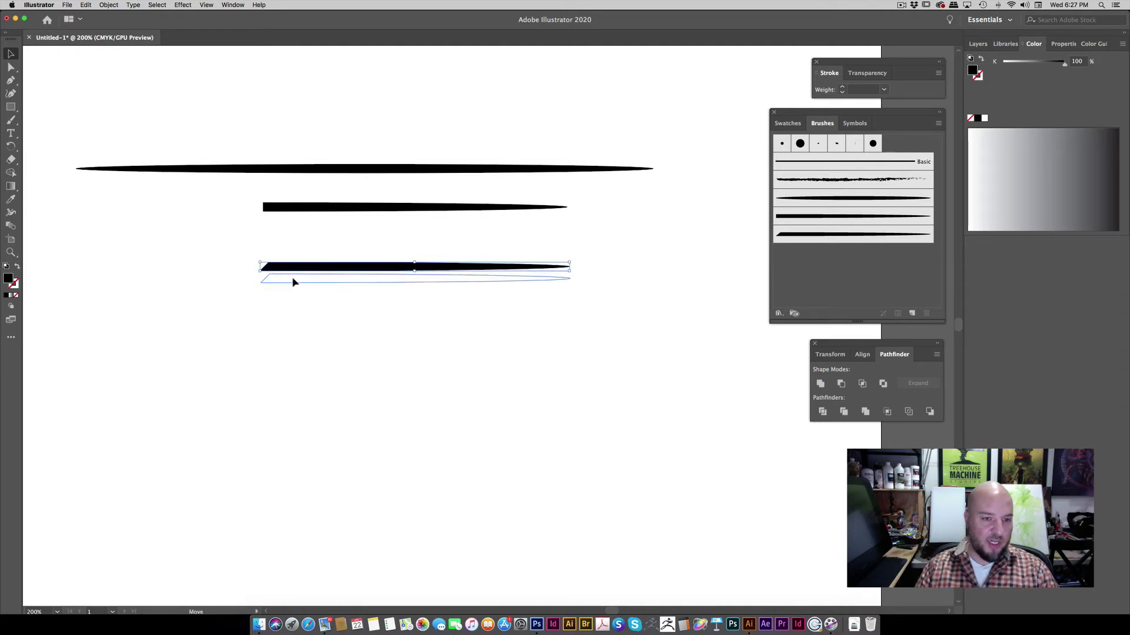
left_click(13, 146)
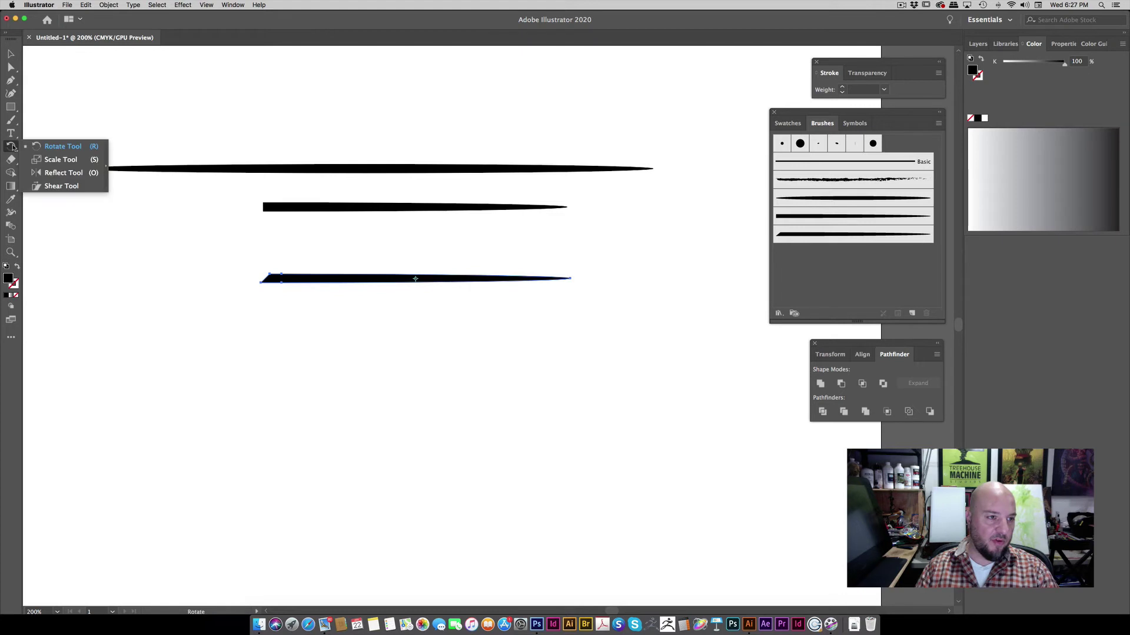
left_click(55, 174)
left_click(416, 279, "alt")
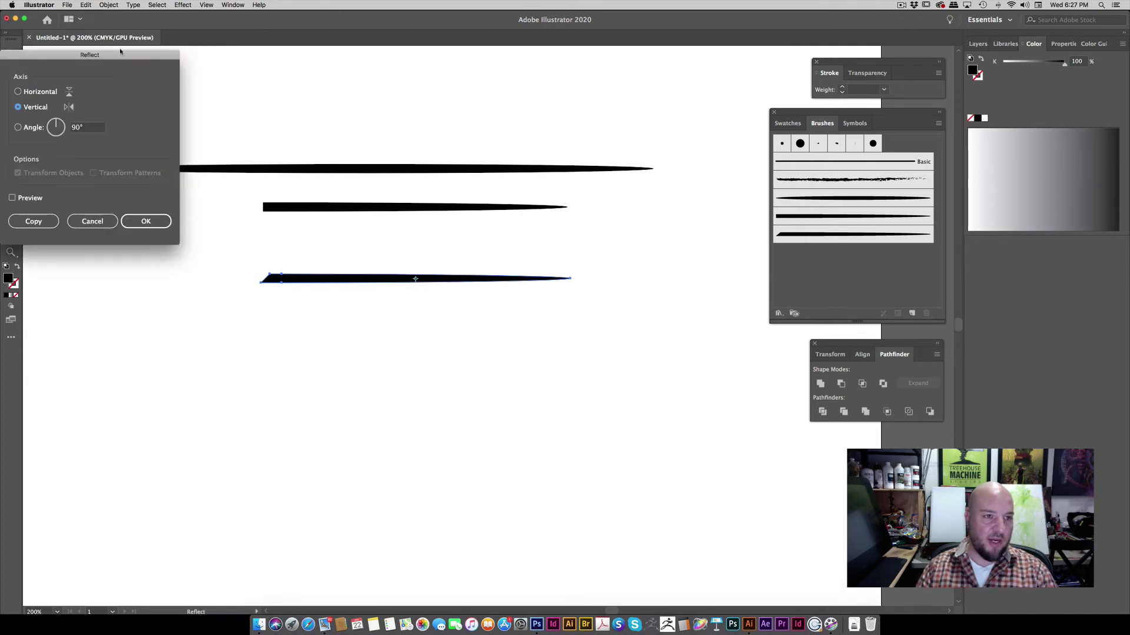
left_click_drag(122, 52, 471, 327)
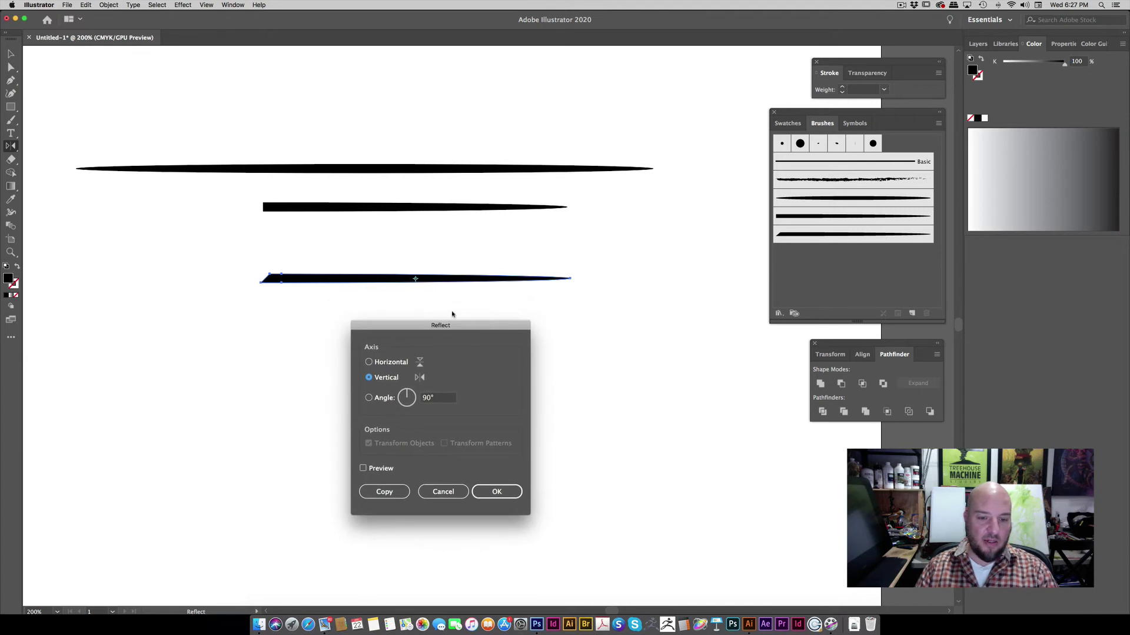
left_click(371, 362)
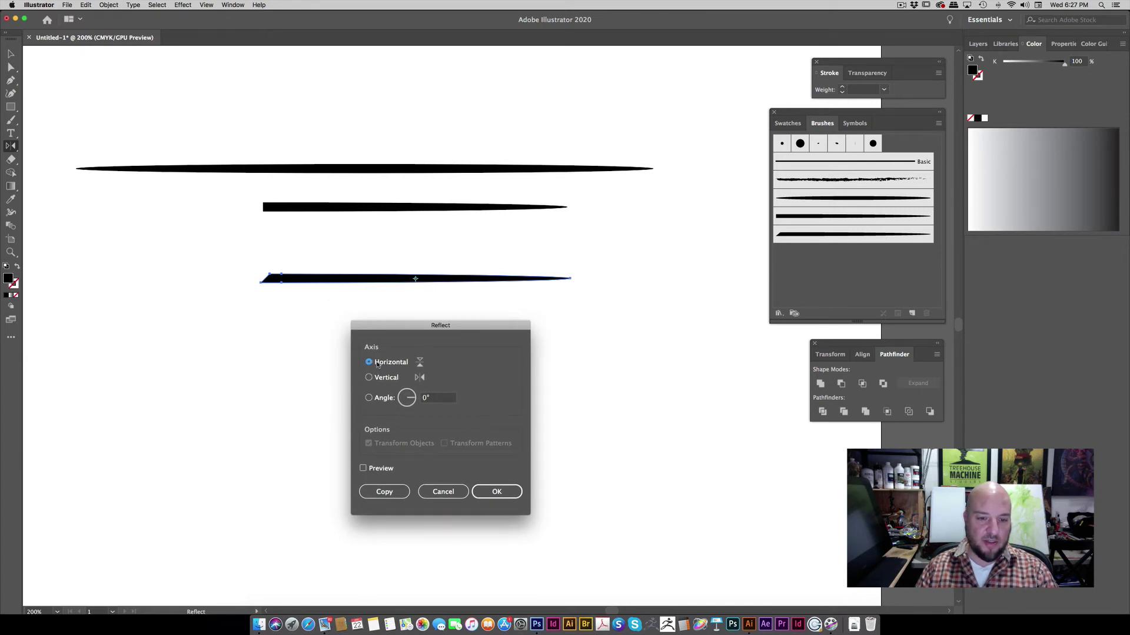
left_click(486, 490)
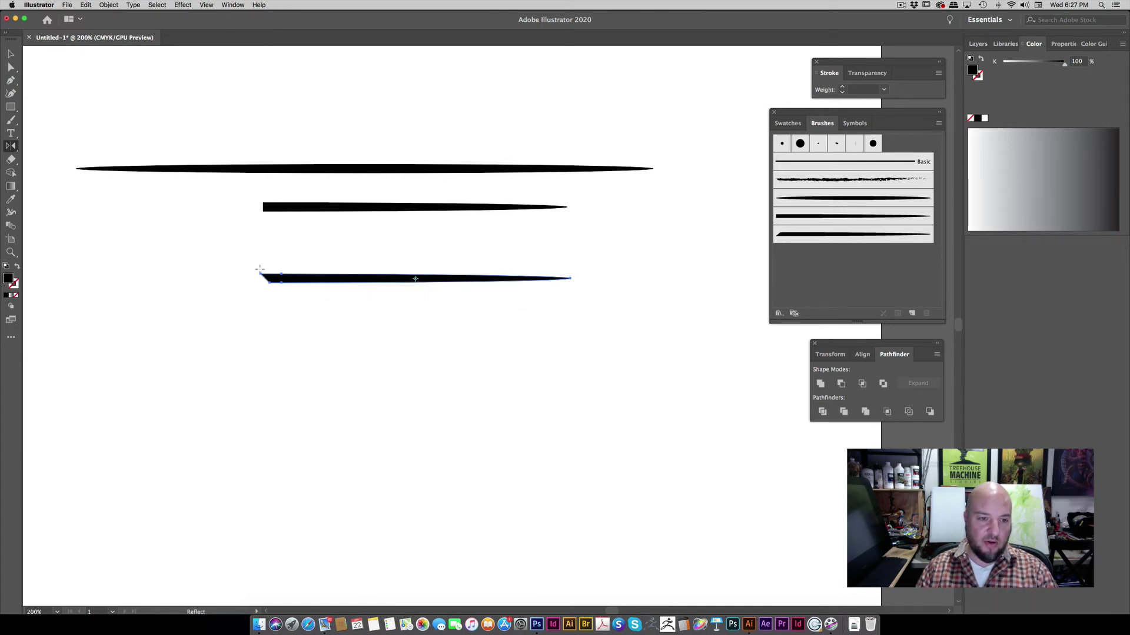
Save the flipped stroke as Art Brush 4, then select all three tapered strokes
left_click(10, 53)
left_click(189, 99)
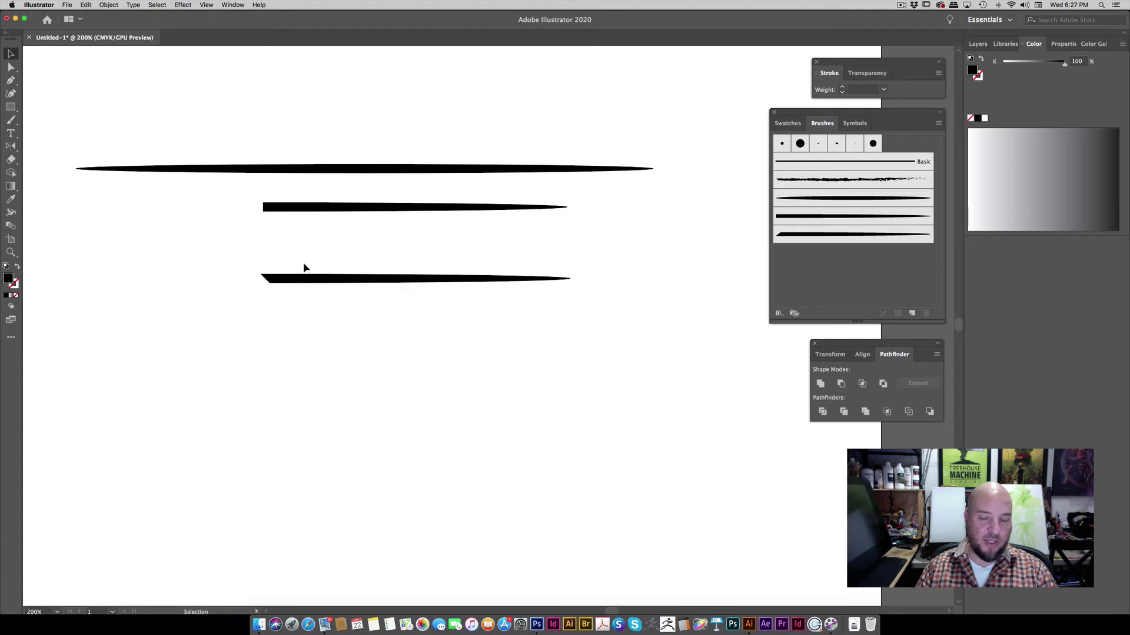
left_click_drag(295, 258, 494, 339)
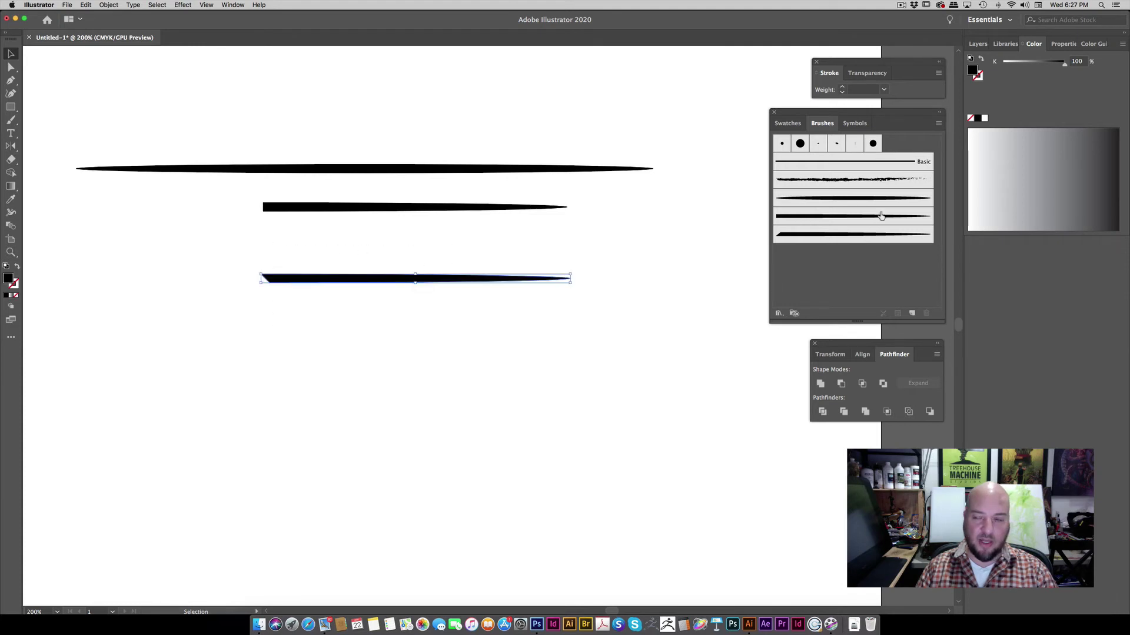
left_click(942, 124)
left_click(962, 122)
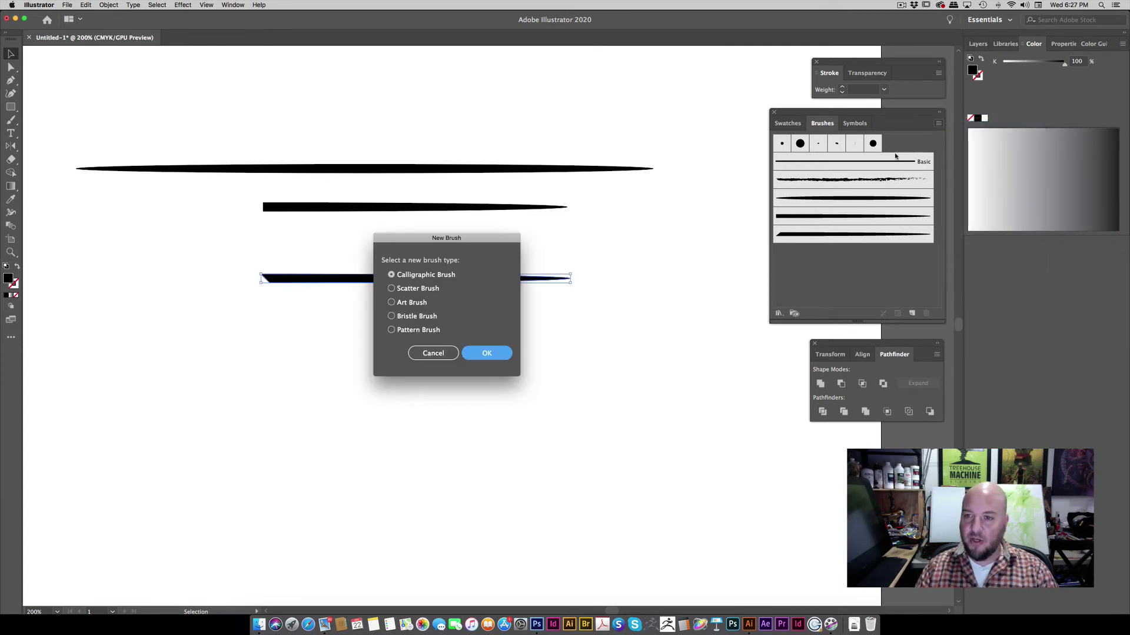
left_click(400, 304)
key("Return")
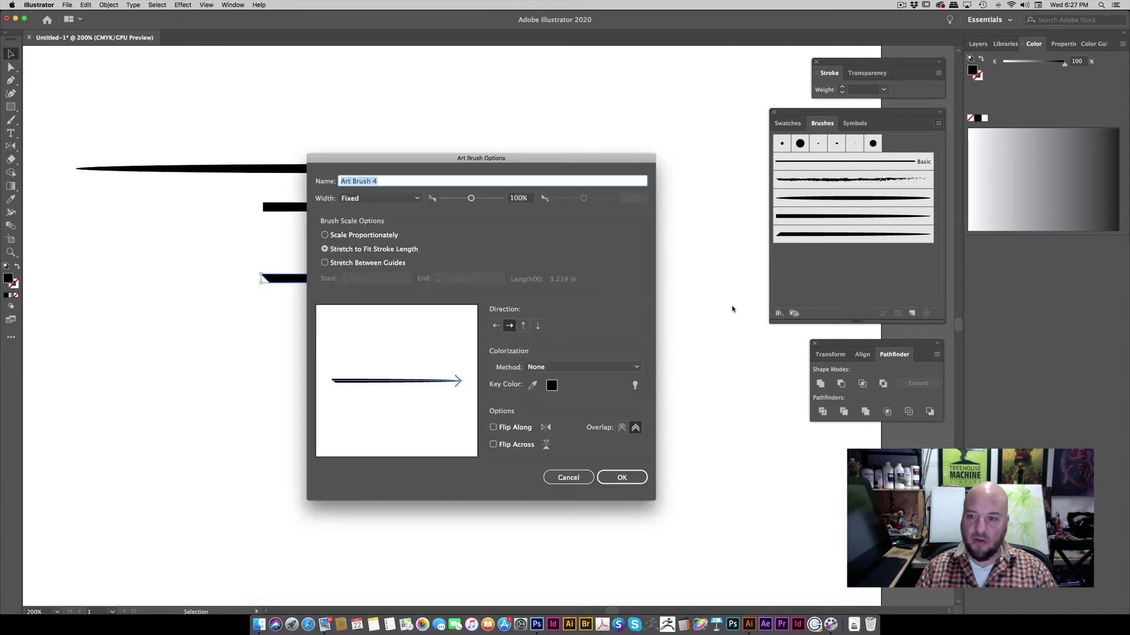
left_click(618, 478)
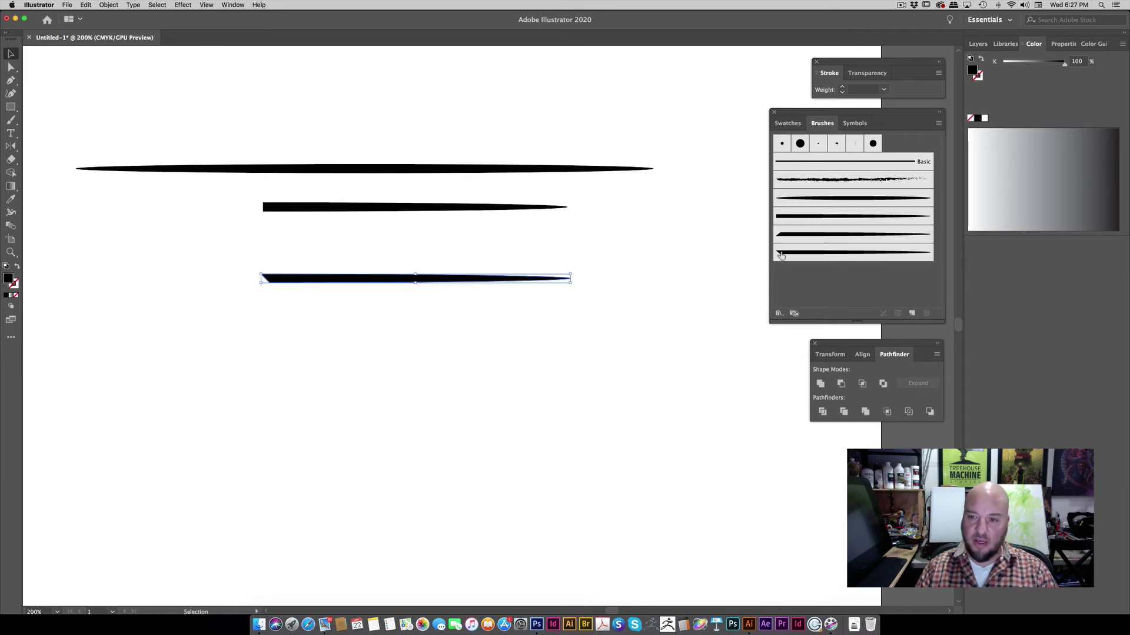
left_click(287, 260)
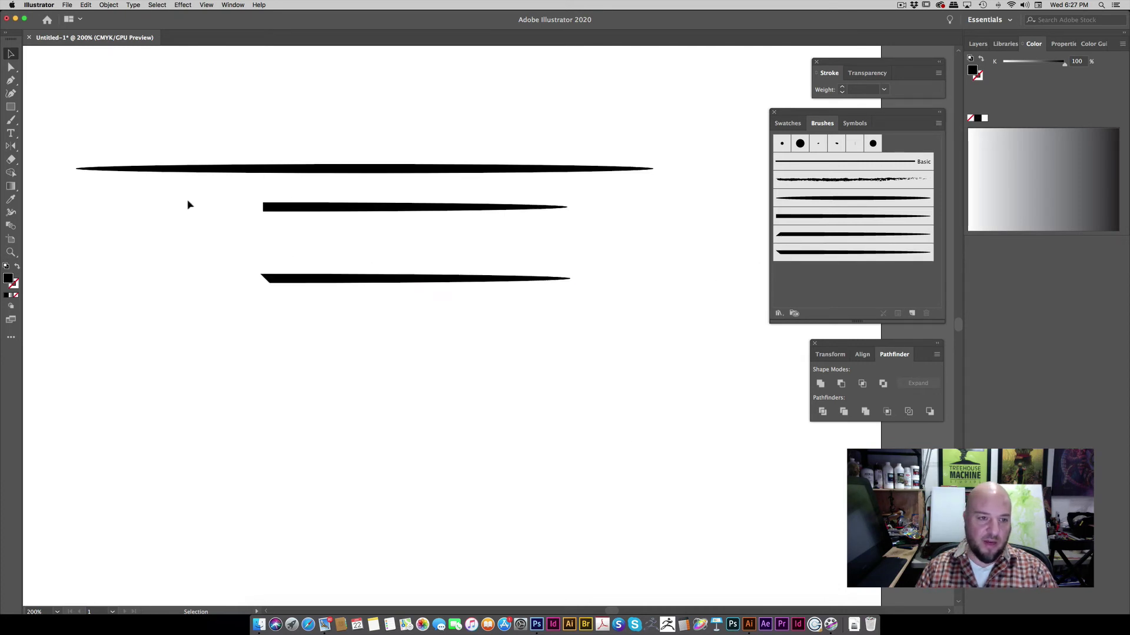
left_click_drag(164, 129, 479, 357)
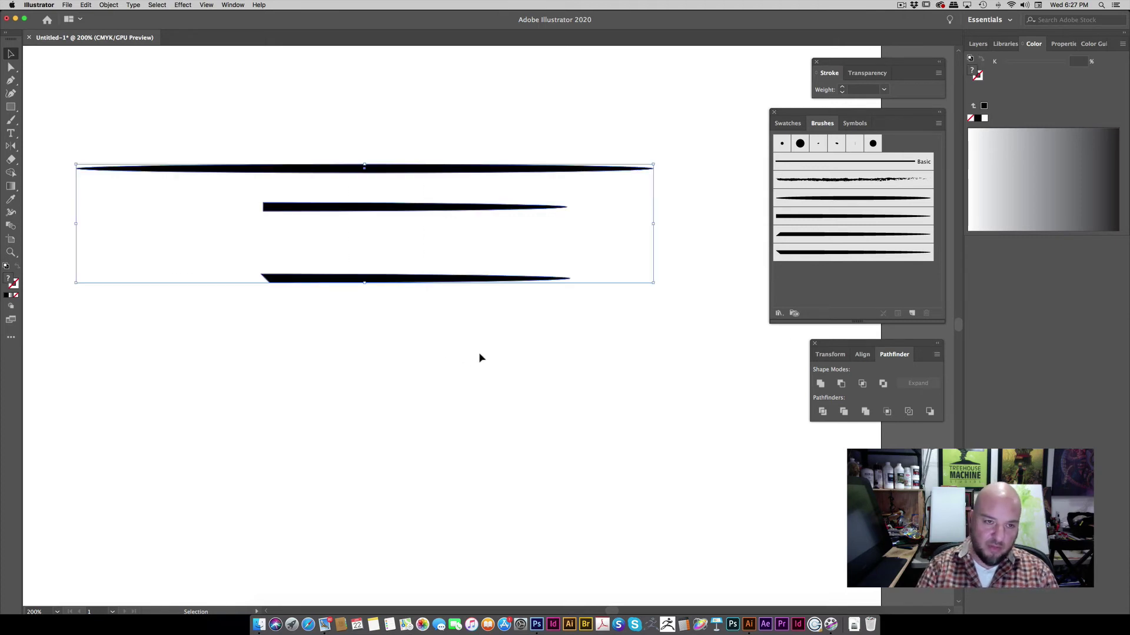
Delete the three tapered source strokes and reposition the Brushes panel
key("Delete")
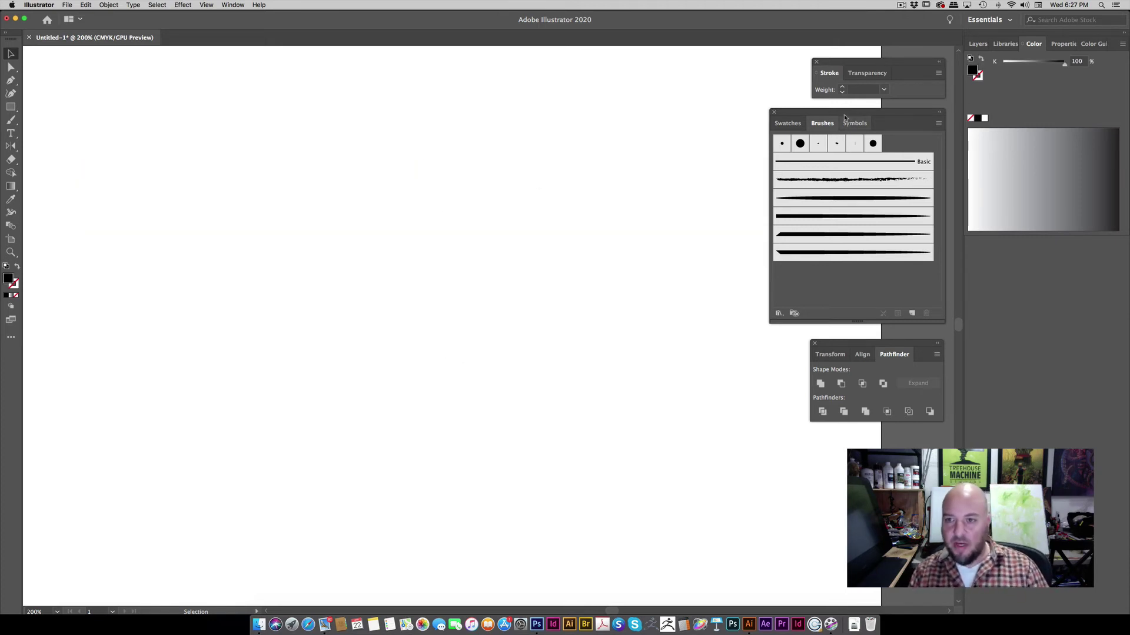
mouse_move(842, 113)
left_mouse_down()
mouse_move(728, 113)
mouse_move(767, 112)
left_mouse_up()
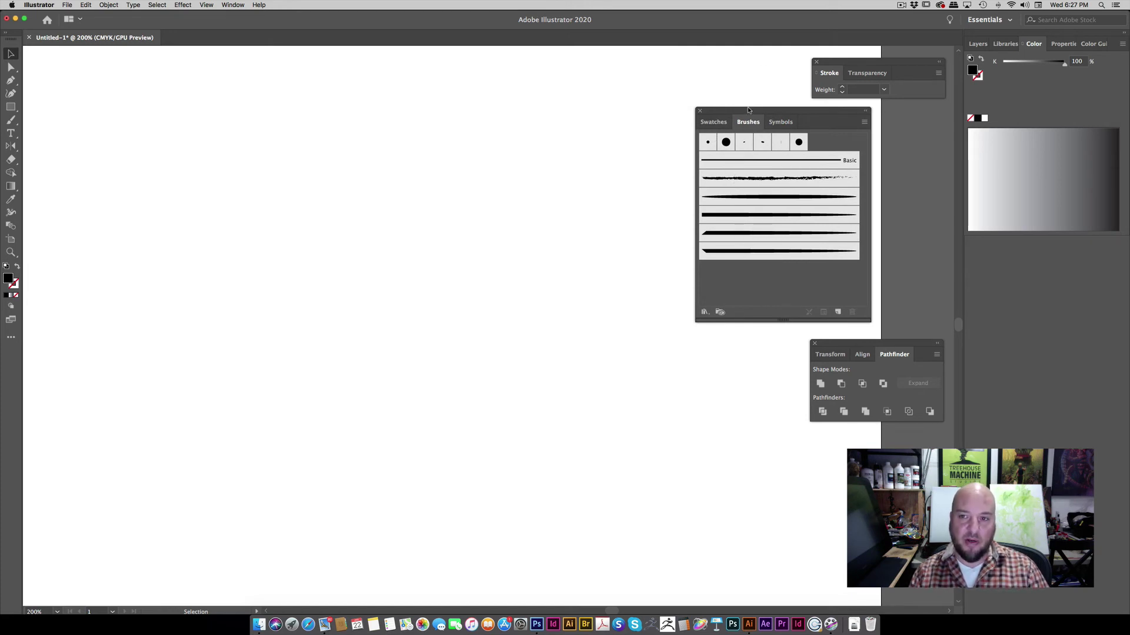
left_click_drag(752, 110, 820, 111)
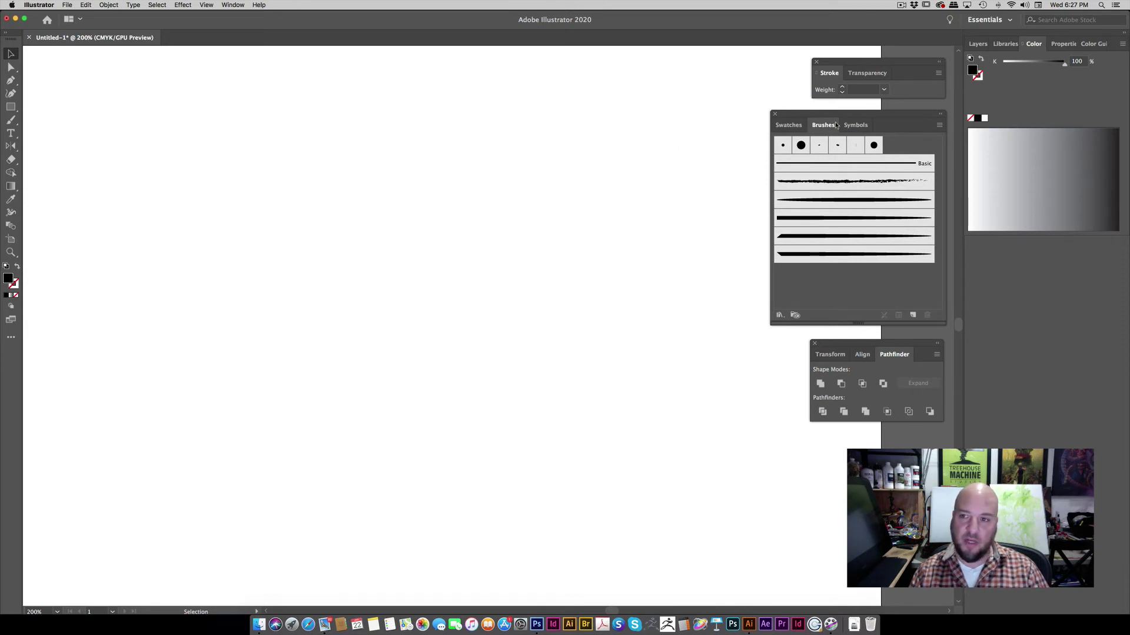
left_click_drag(842, 117, 840, 116)
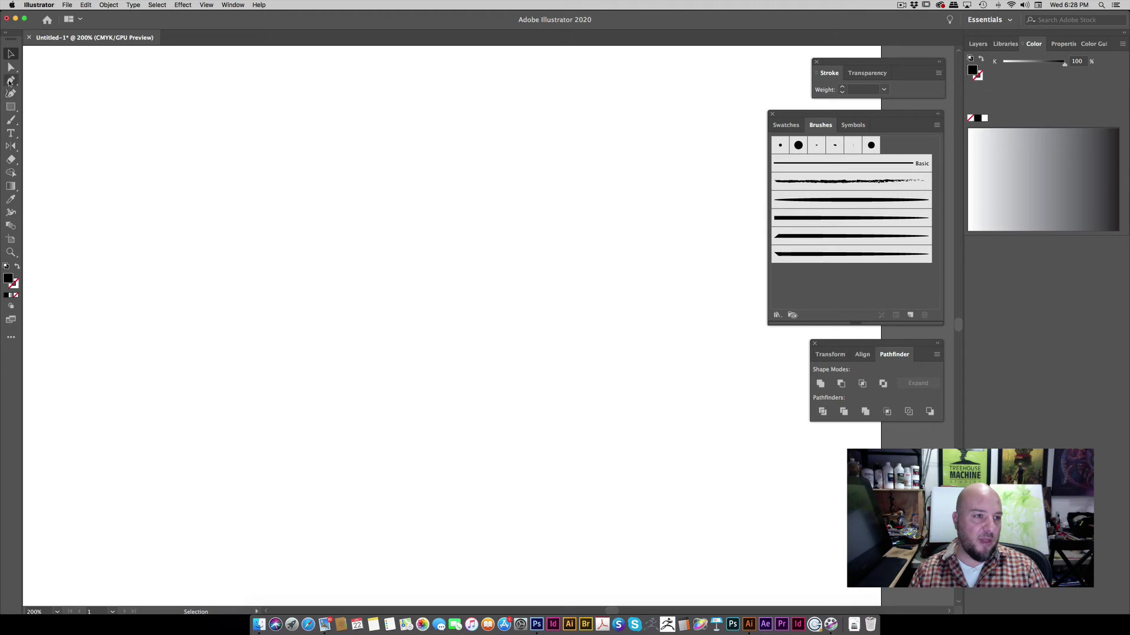
Draw a straight horizontal line with a black stroke and no fill
left_click(10, 82)
left_click(122, 183)
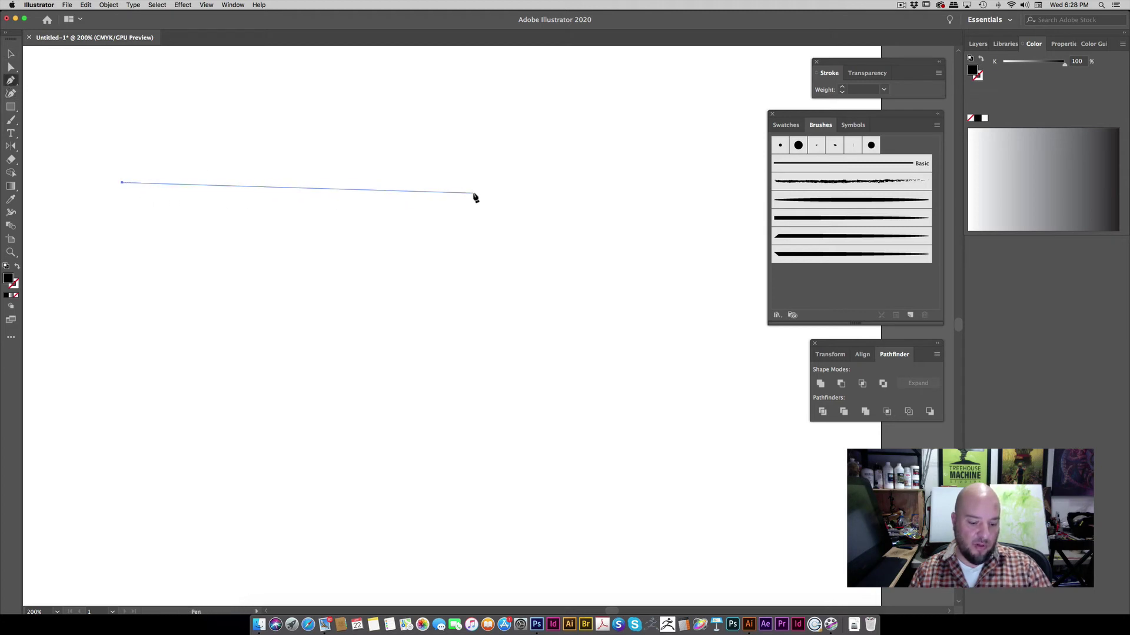
left_click(626, 182)
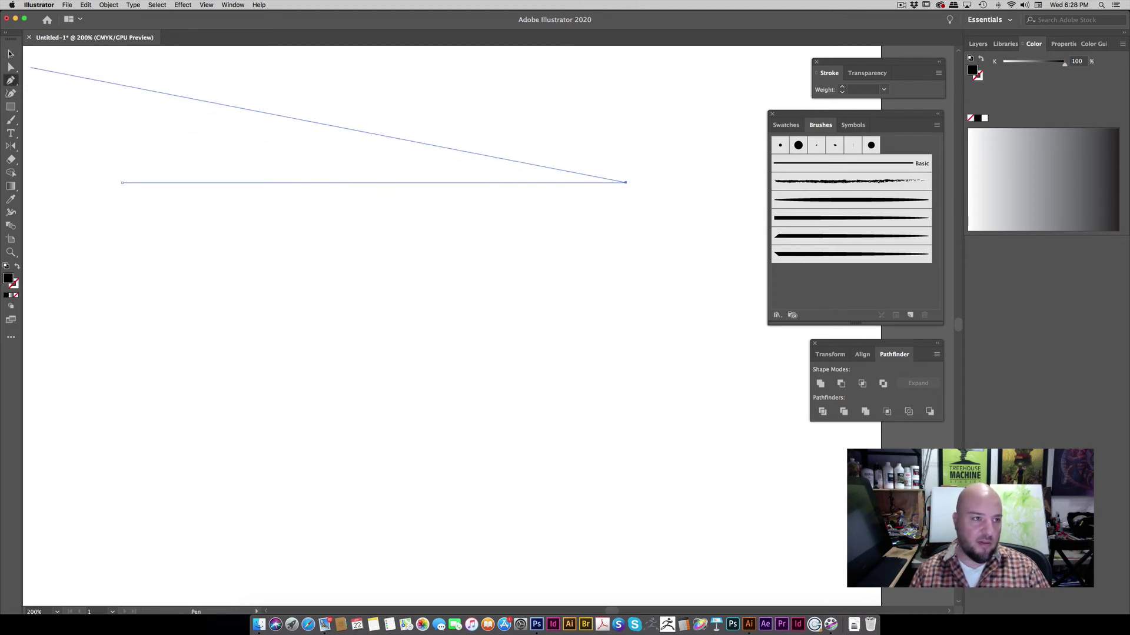
left_click(10, 54)
left_click(17, 268)
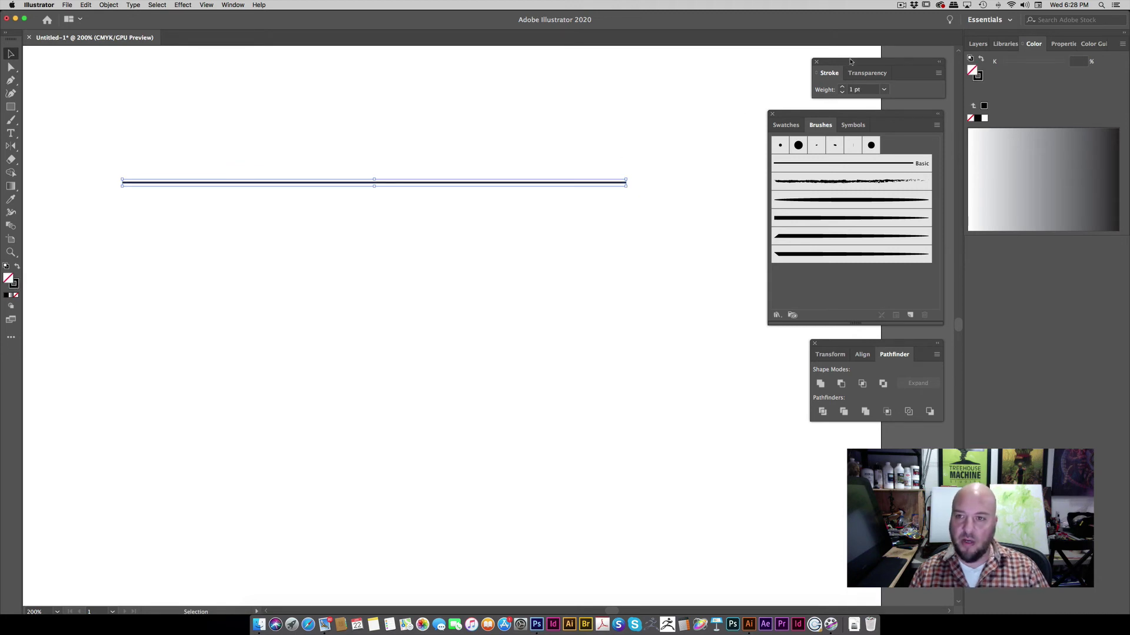
Set the line's stroke weight to 2 pt
left_click_drag(850, 60, 776, 59)
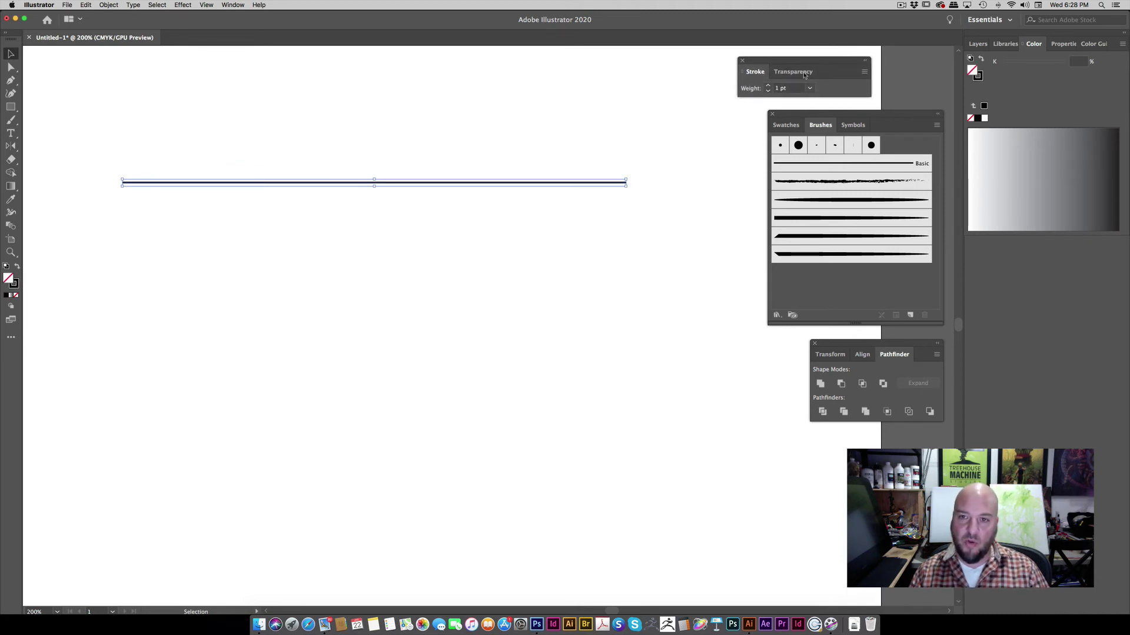
left_click(768, 86)
left_click(768, 86)
left_click(768, 86)
left_click(768, 86)
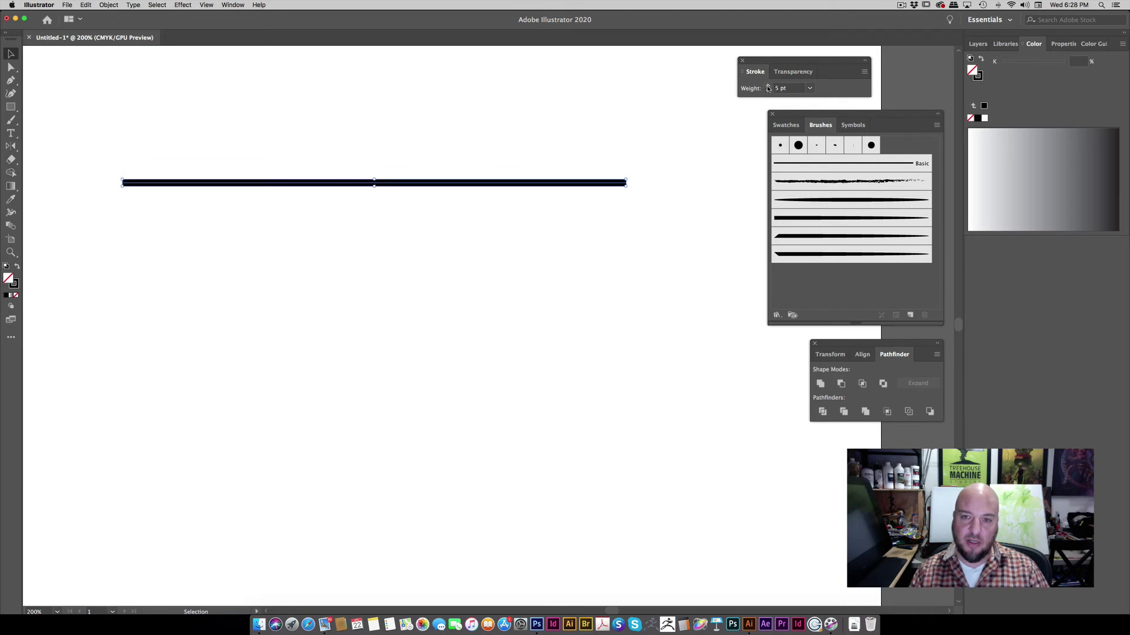
left_click(769, 92)
left_click(768, 92)
left_click(768, 92)
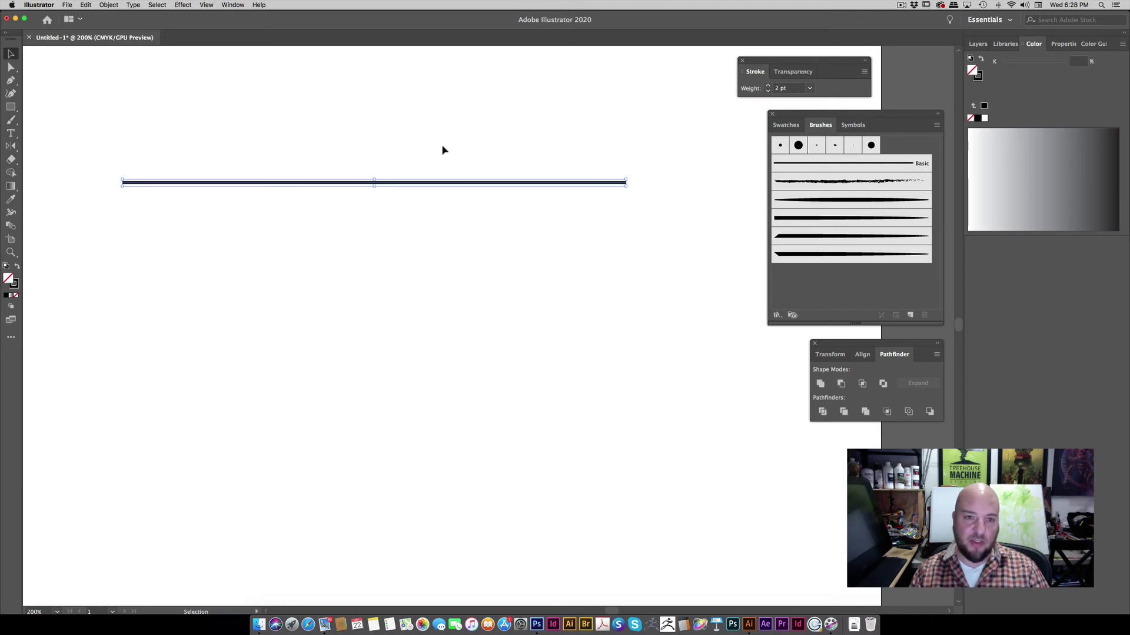
Alt-drag a duplicate of the 2 pt line below the original
left_click(263, 163)
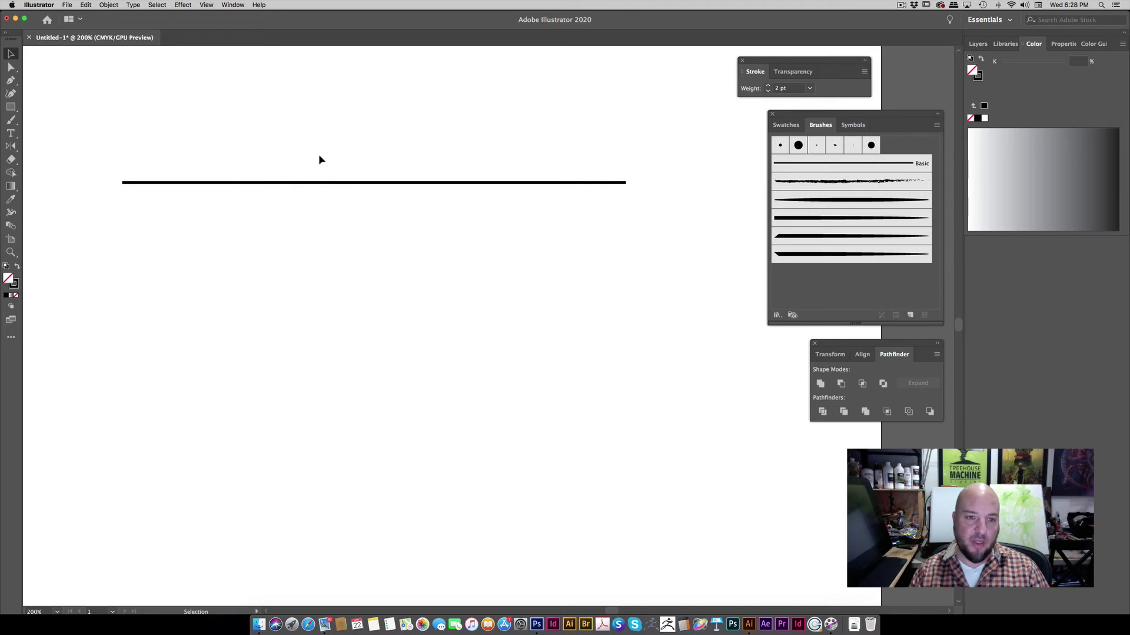
left_click(347, 185)
left_click_drag(348, 186, 377, 224)
Apply the double-tapered art brush to the lower line
left_click(427, 264)
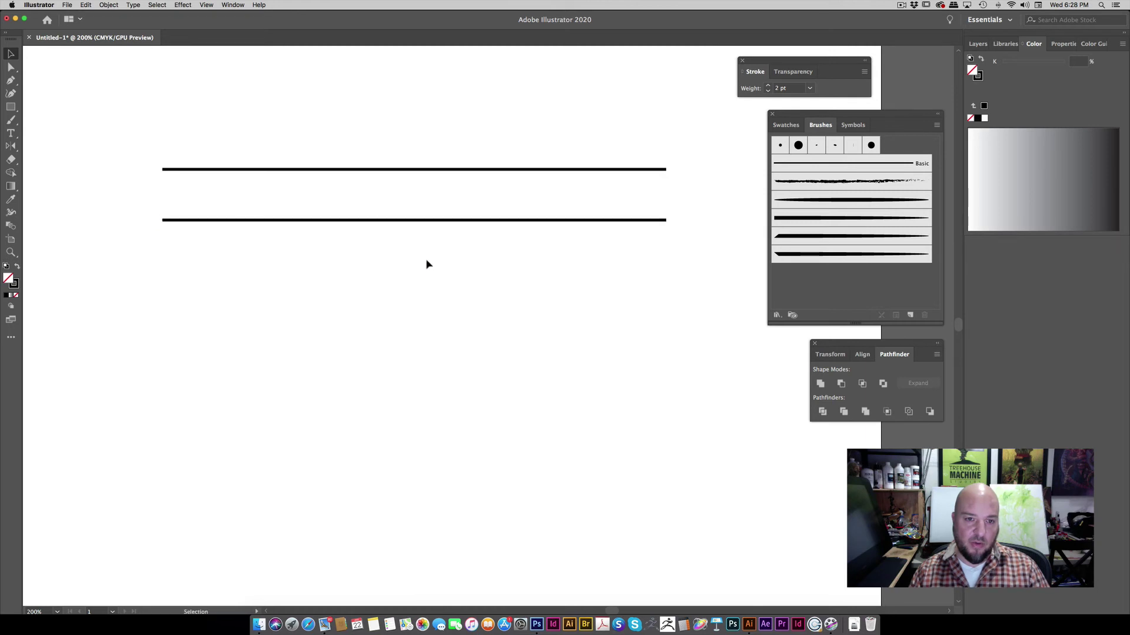
left_click_drag(256, 193, 397, 270)
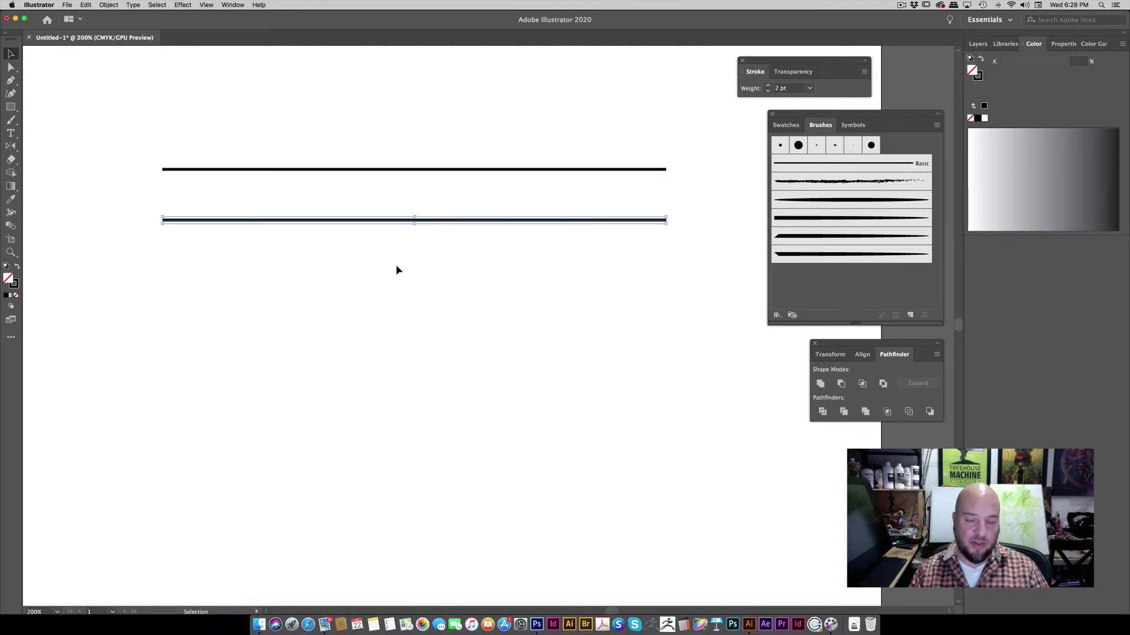
left_click(836, 203)
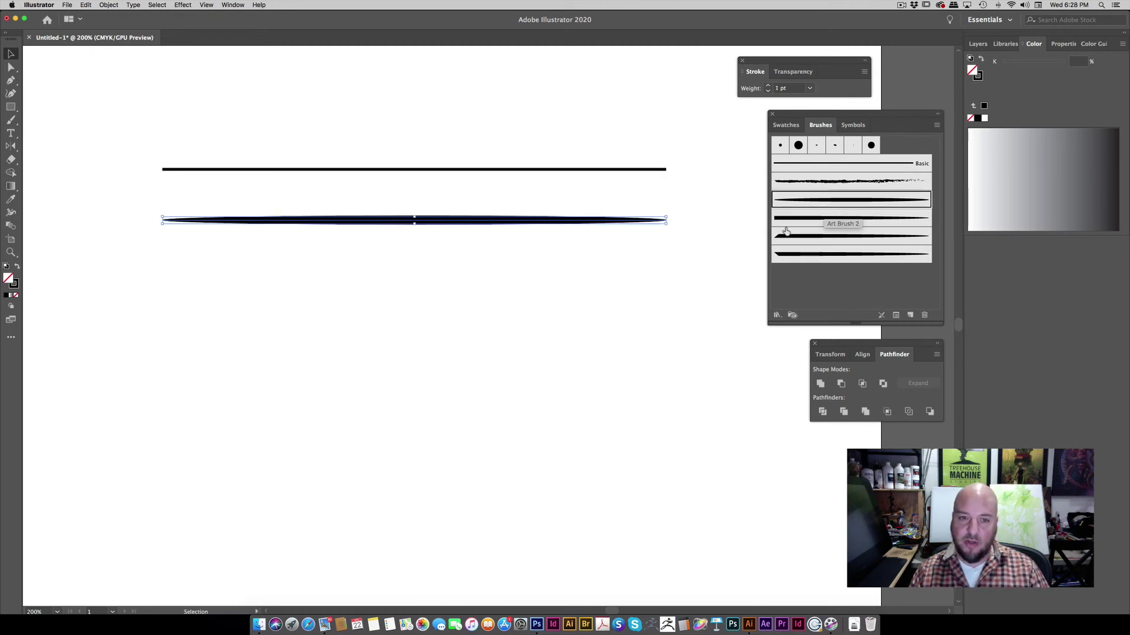
left_click(364, 297)
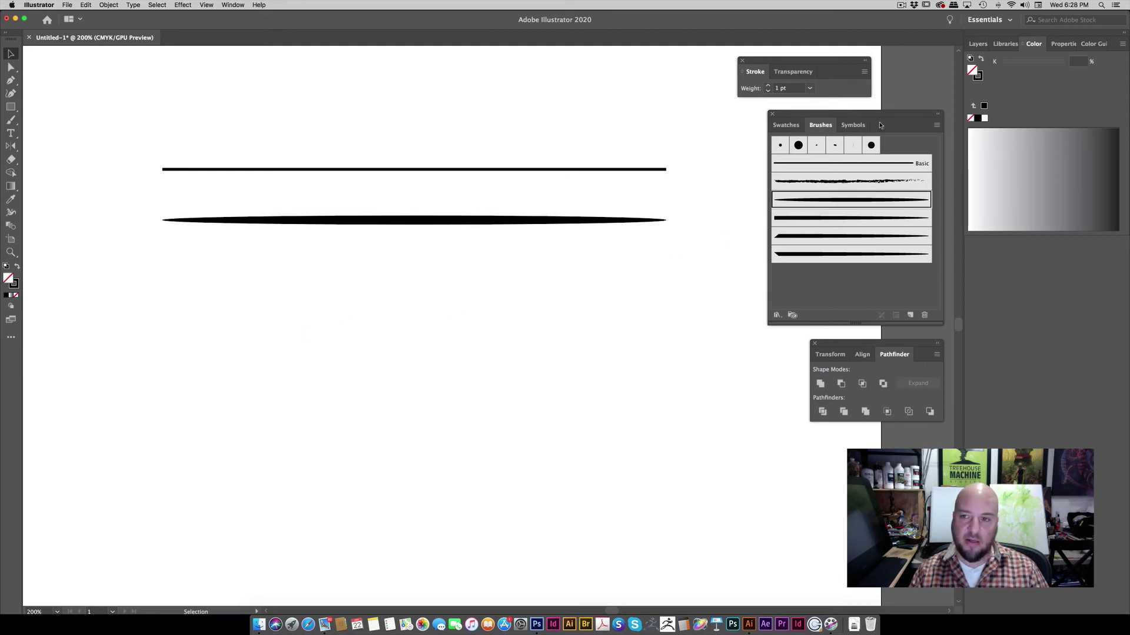
Set the double-tapered stroke's weight to 0.75 pt
left_click_drag(522, 203, 620, 269)
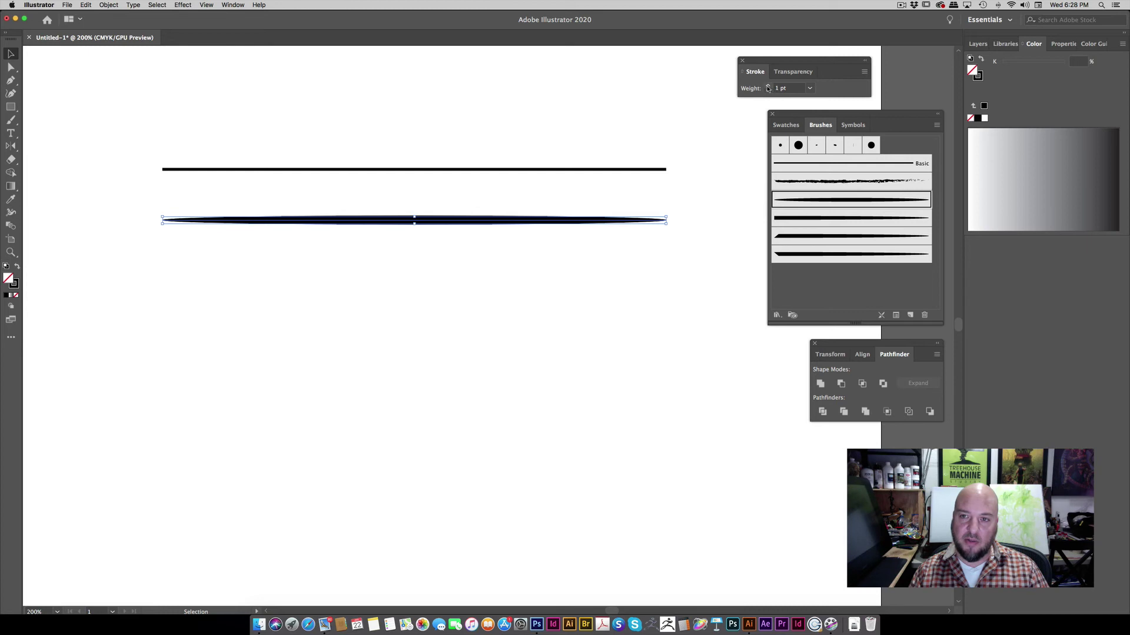
left_click(768, 86)
left_click(767, 85)
left_click(768, 86)
left_click(556, 287)
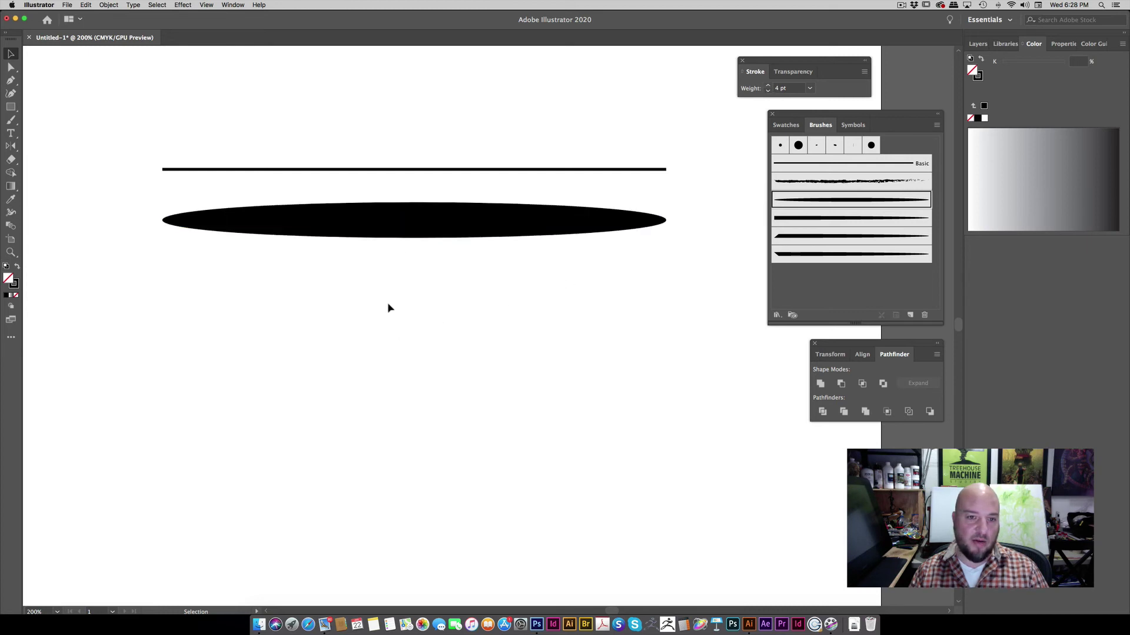
left_click_drag(422, 211, 436, 229)
left_click(767, 91)
left_click(768, 91)
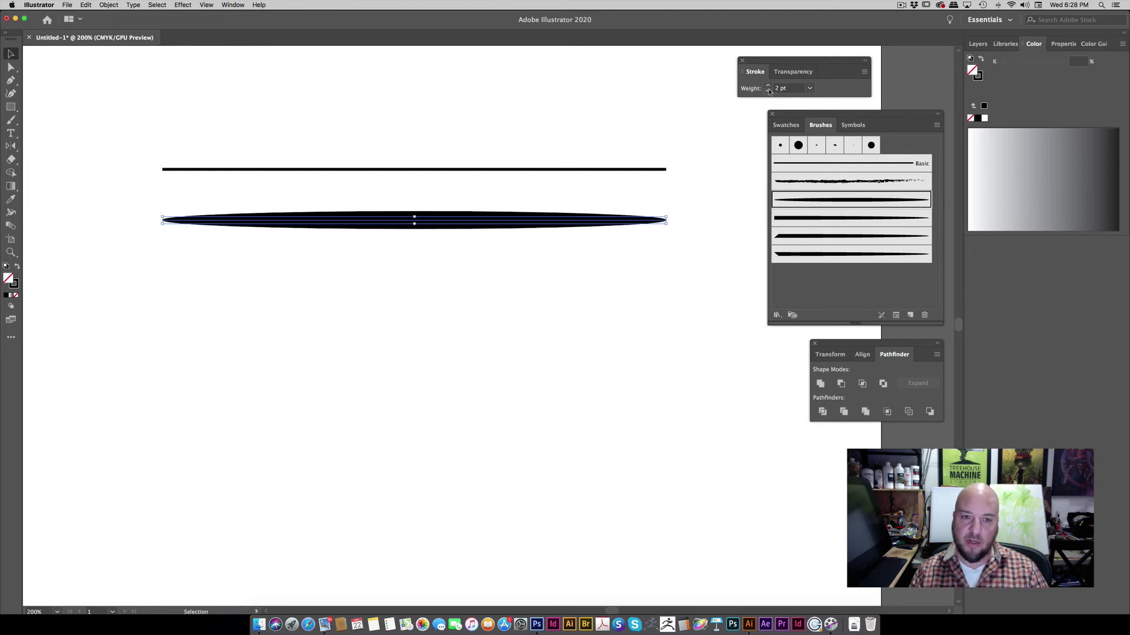
left_click(768, 90)
left_click(768, 90)
left_click(603, 204)
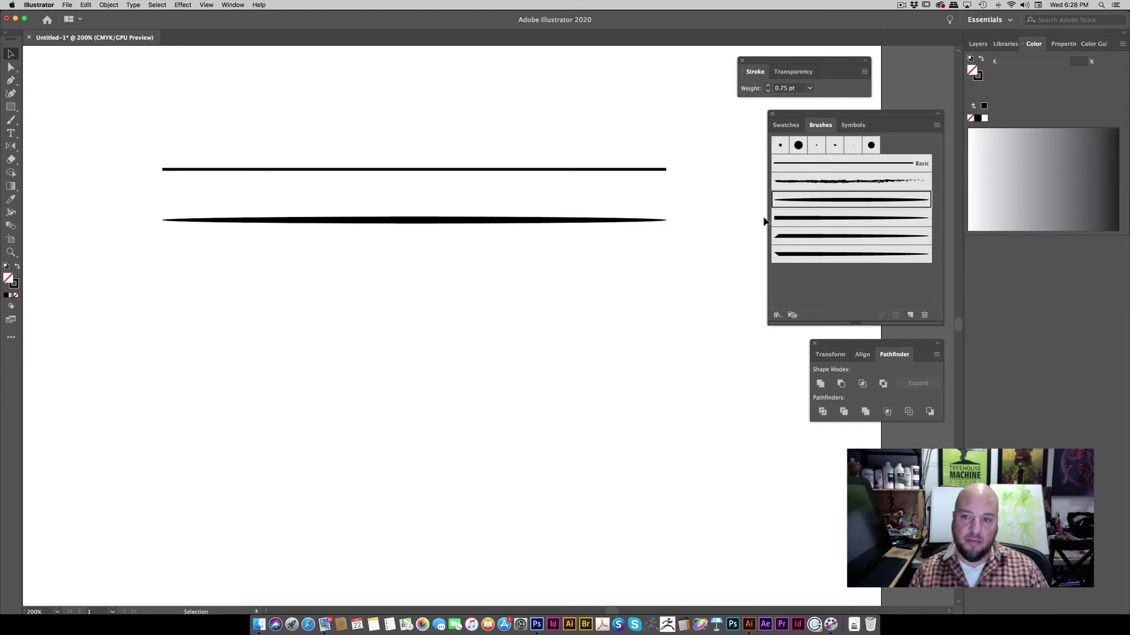
Alt-drag a copy below and give it the blunt-ended tapered brush at 2 pt
left_click(439, 227)
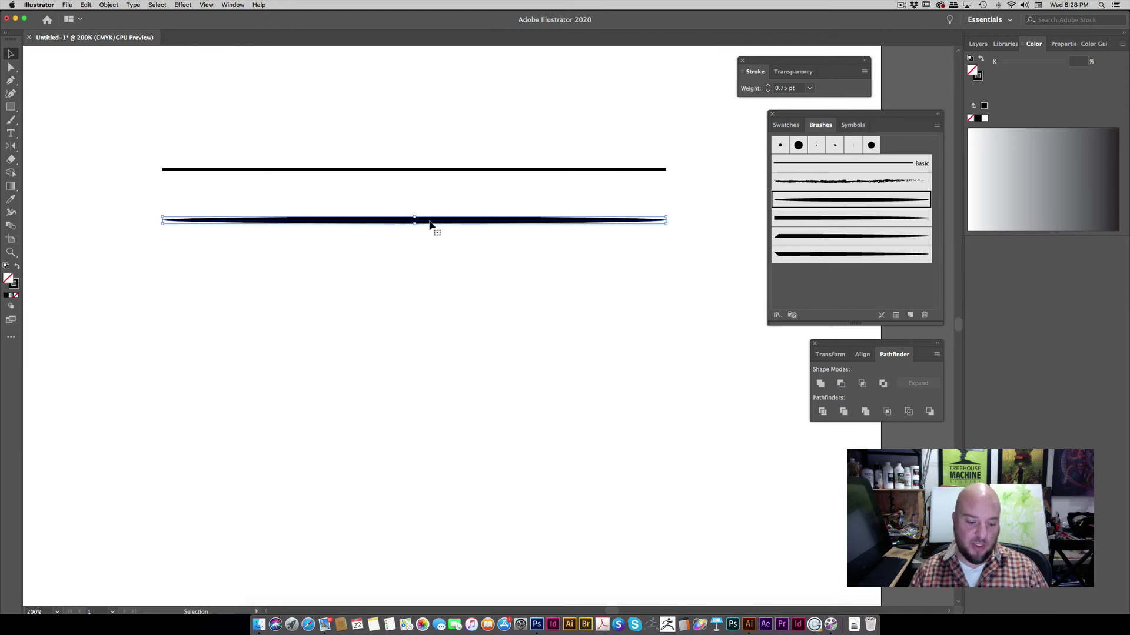
left_click_drag(431, 229, 427, 254)
left_click(789, 236)
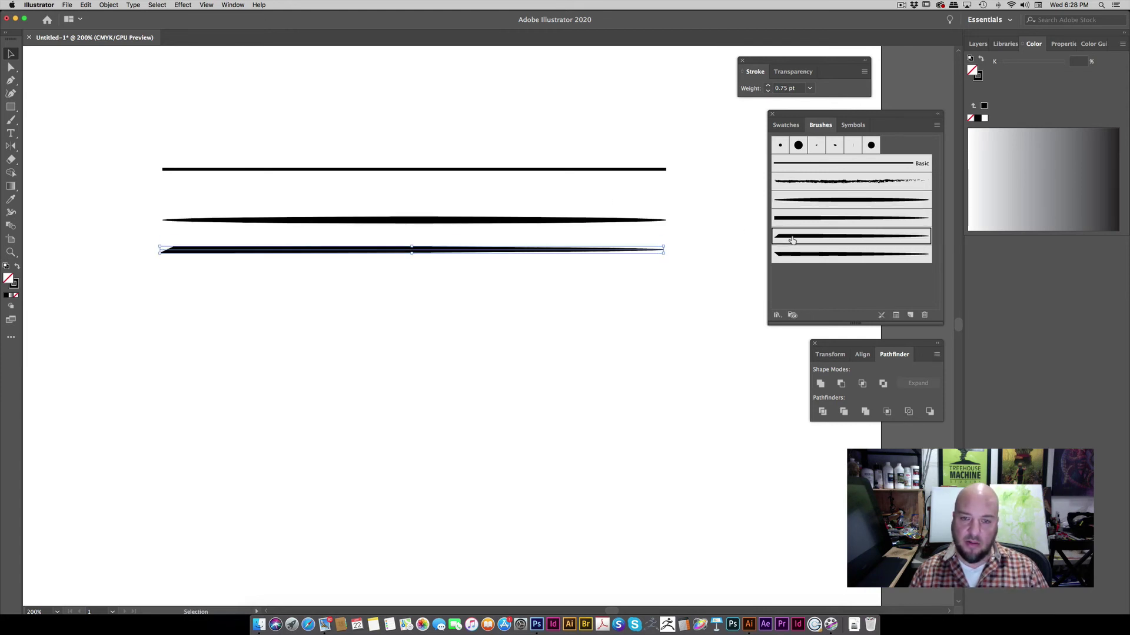
left_click(768, 86)
left_click(768, 86)
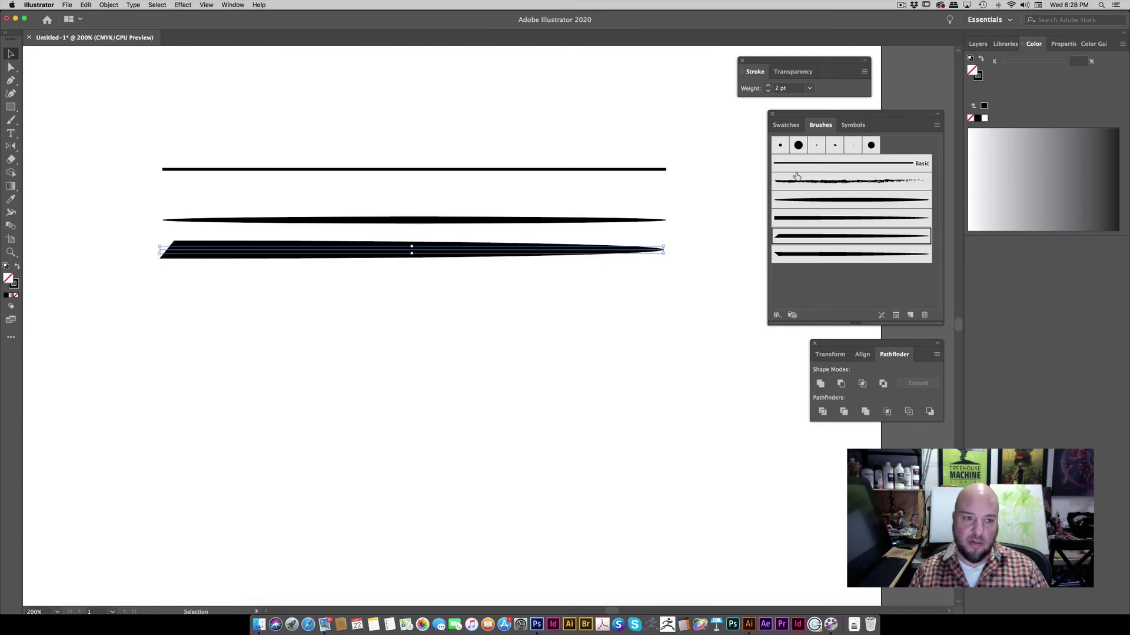
Alt-drag a fourth stroke below and apply the slanted-end art brush at 0.75 pt
left_click(510, 316)
left_click_drag(414, 254, 410, 303)
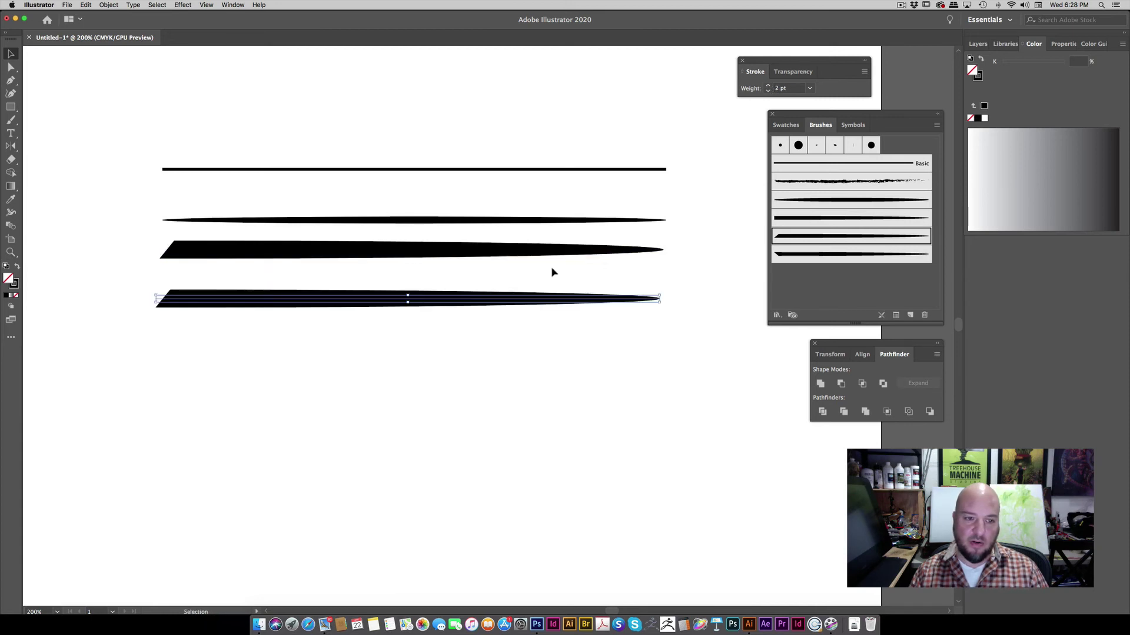
left_click(790, 254)
left_click(767, 91)
left_click(767, 91)
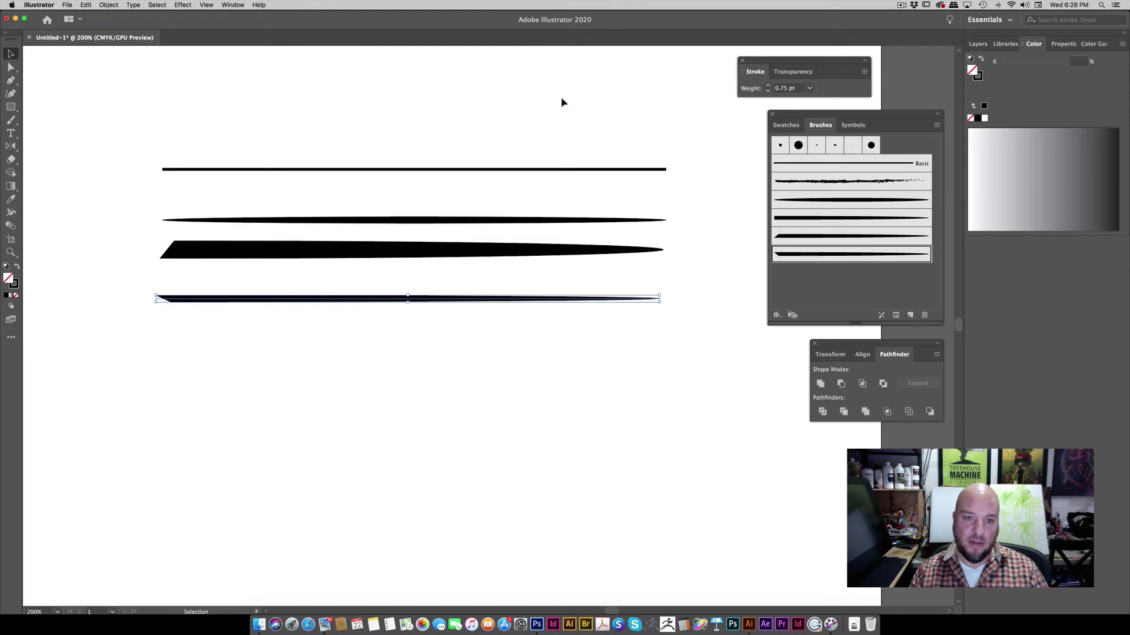
left_click(546, 119)
left_click(392, 250)
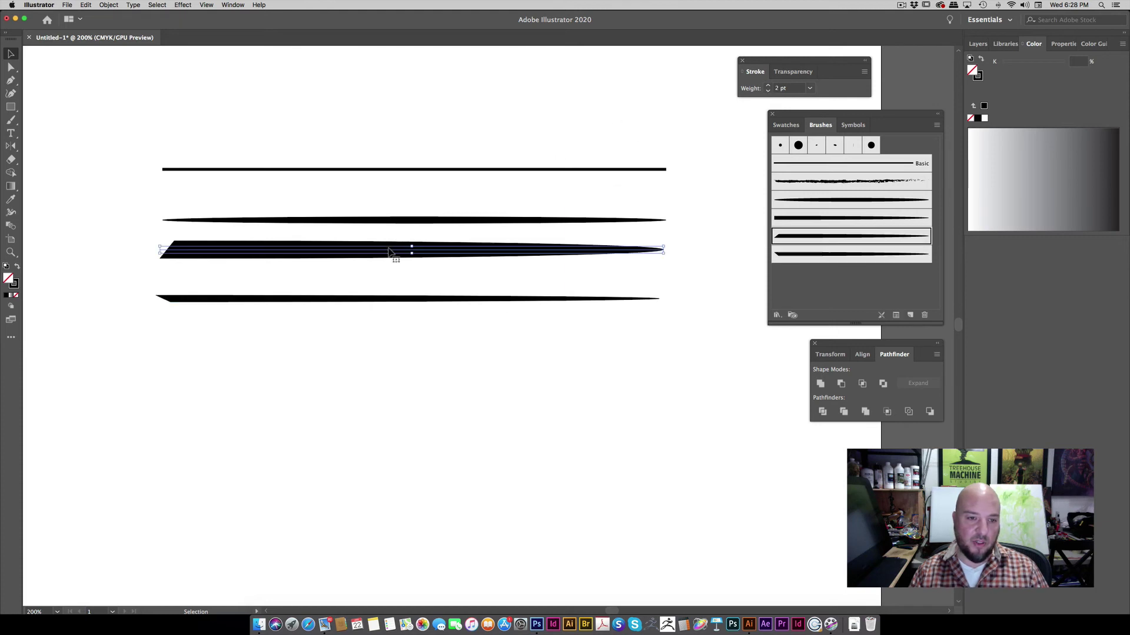
left_click(432, 340)
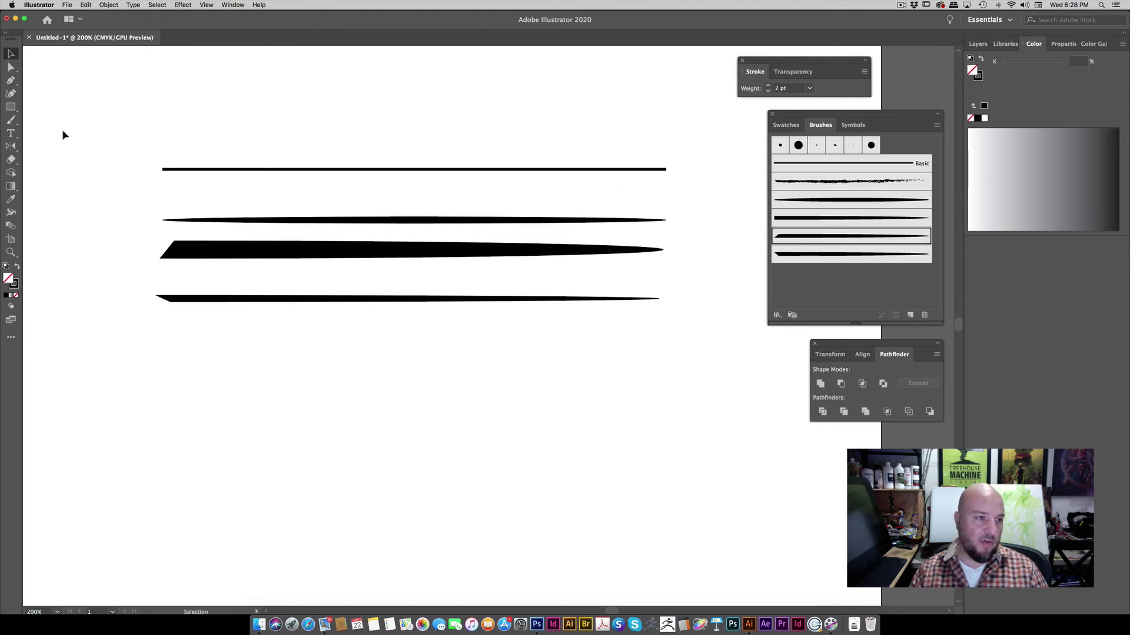
left_click(10, 121)
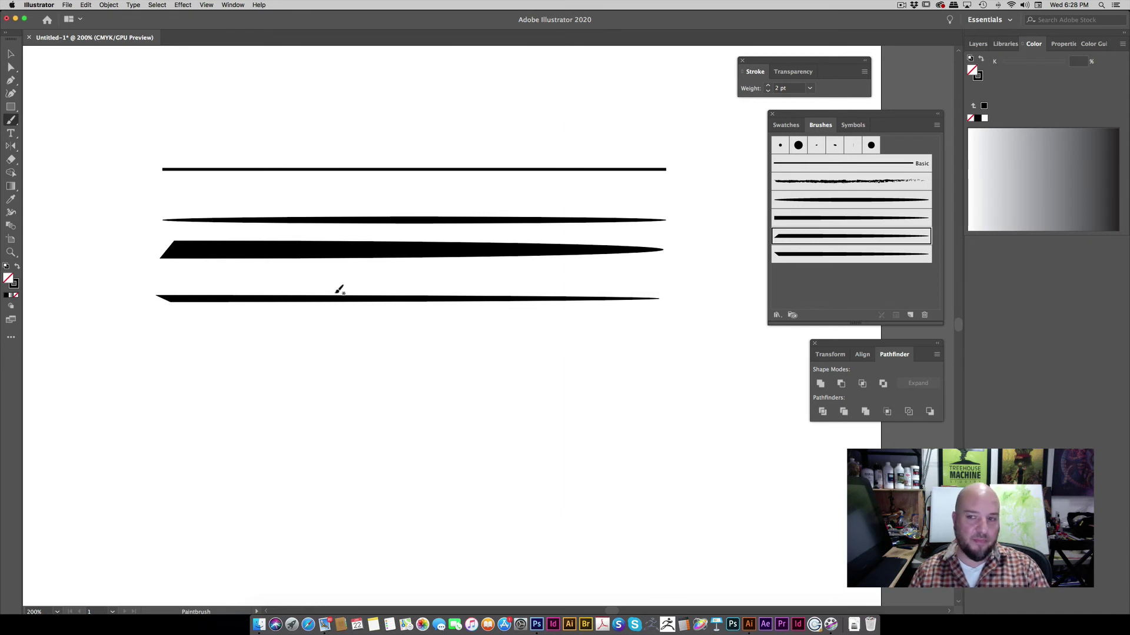
Paint an S-shaped curve with the double-tapered brush and thin it to 1 pt
left_click(818, 200)
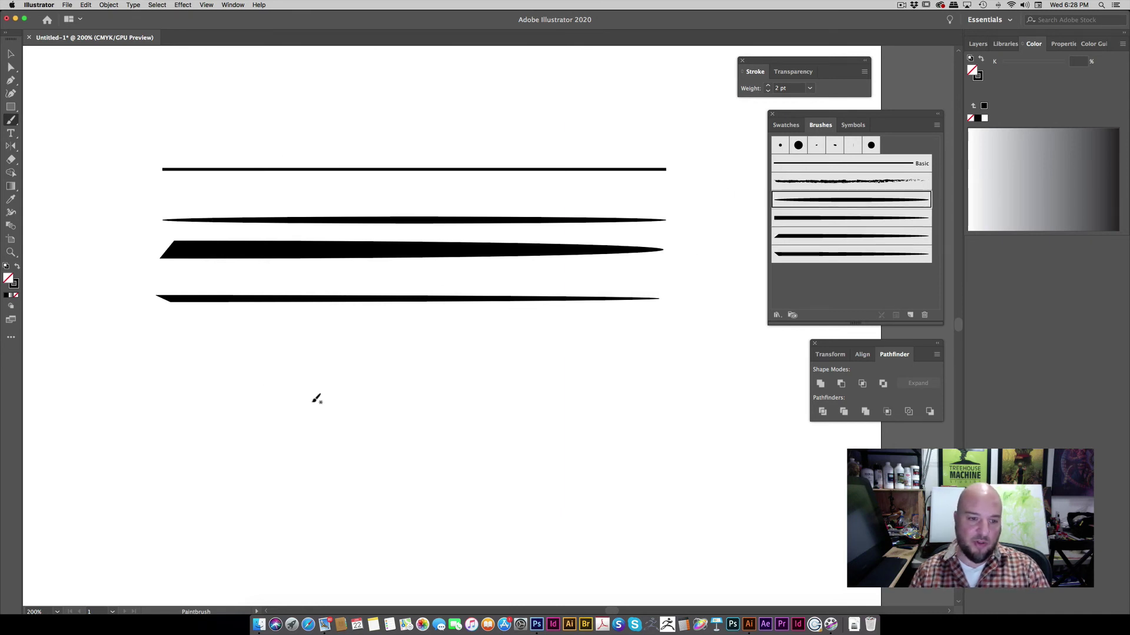
mouse_move(321, 347)
left_mouse_down()
mouse_move(417, 370)
mouse_move(524, 475)
mouse_move(627, 467)
left_mouse_up()
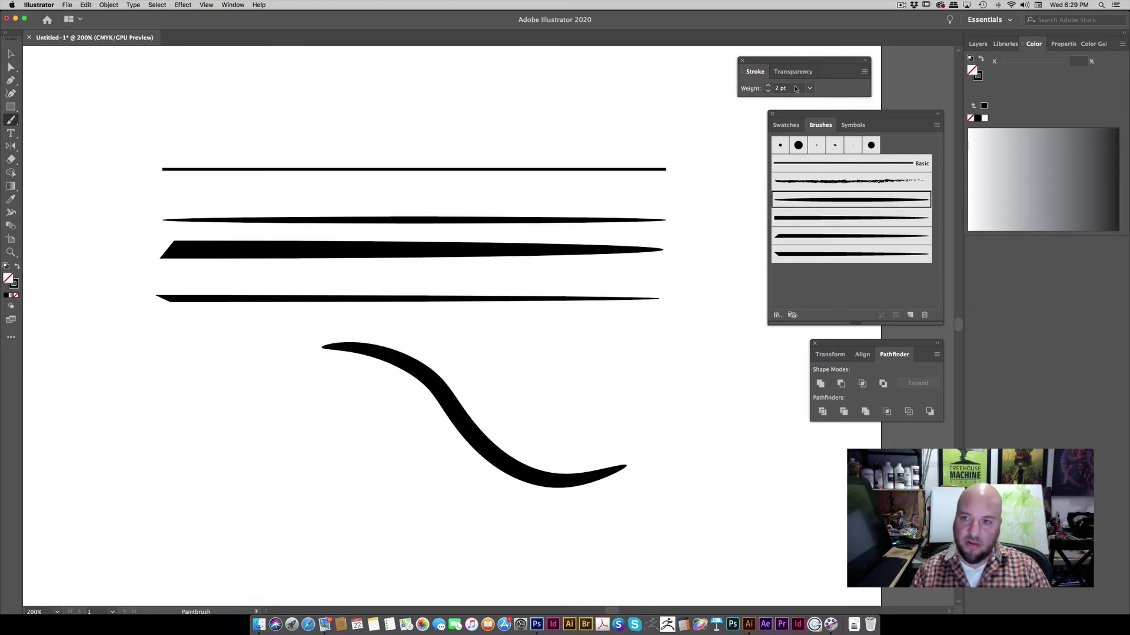
left_click(10, 56)
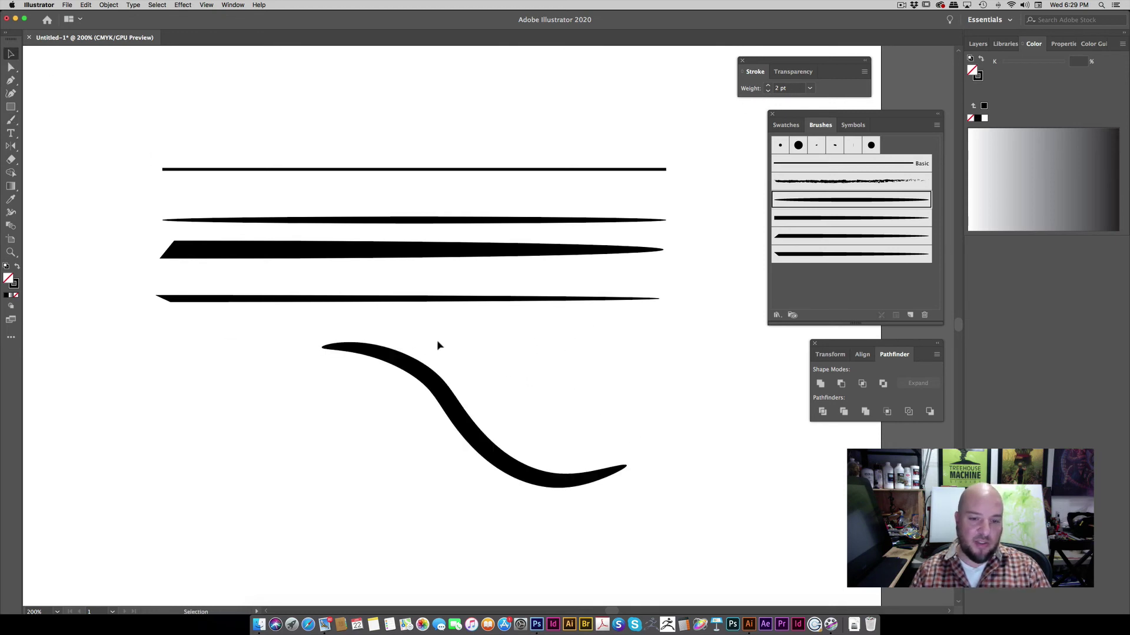
left_click_drag(437, 345, 385, 402)
left_click(767, 91)
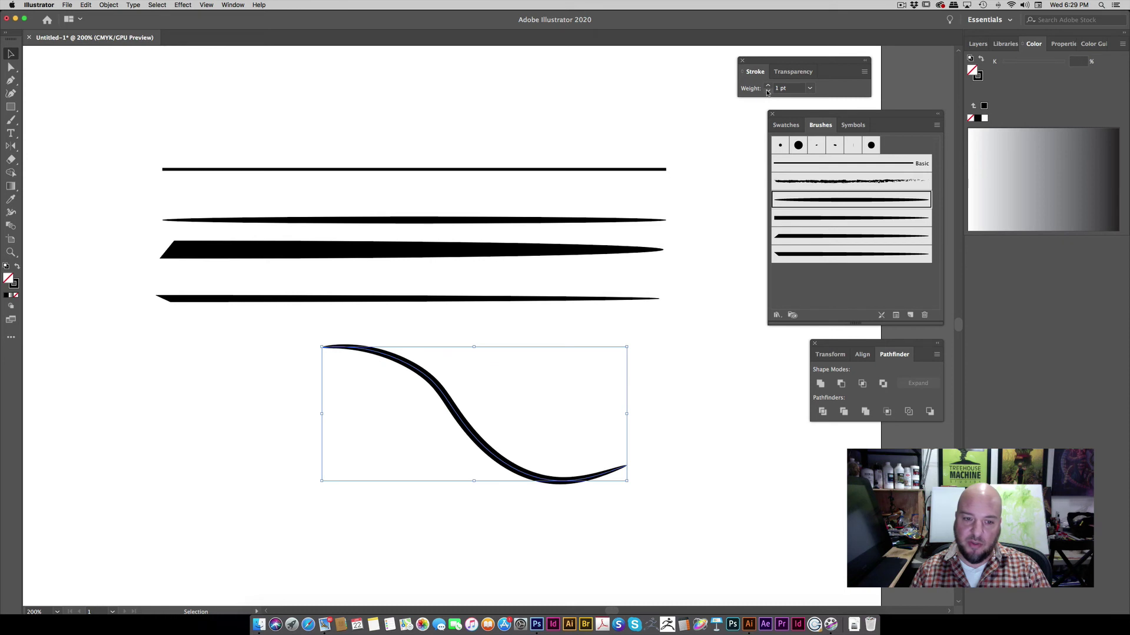
left_click(49, 129)
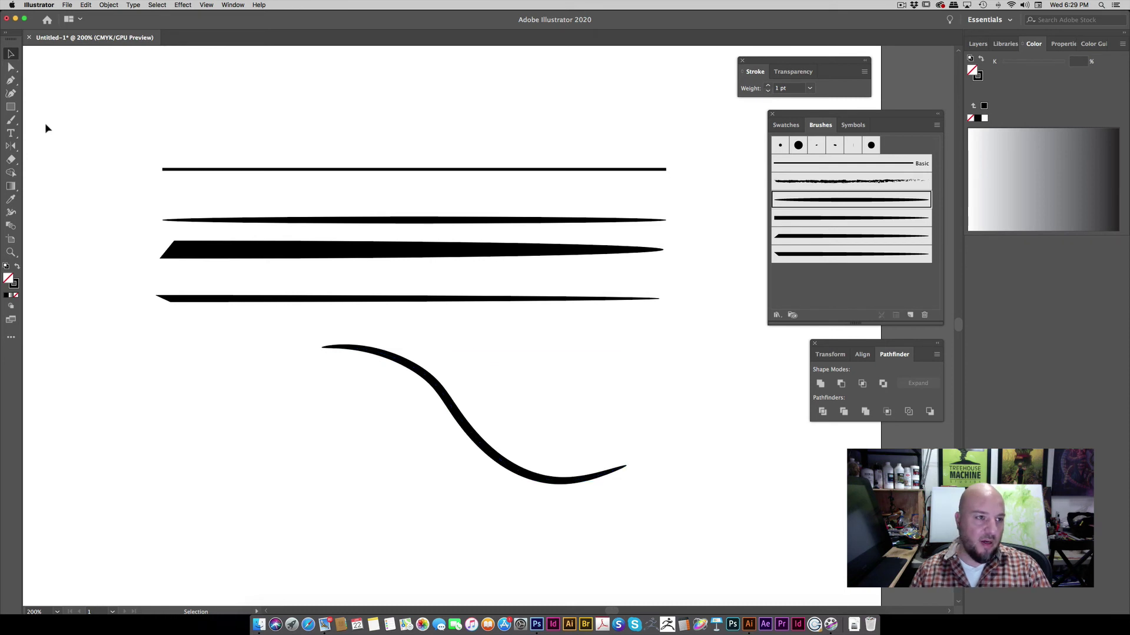
Paint several more tapered curves for the hair cluster, ending with a long sweep beneath it
key("b")
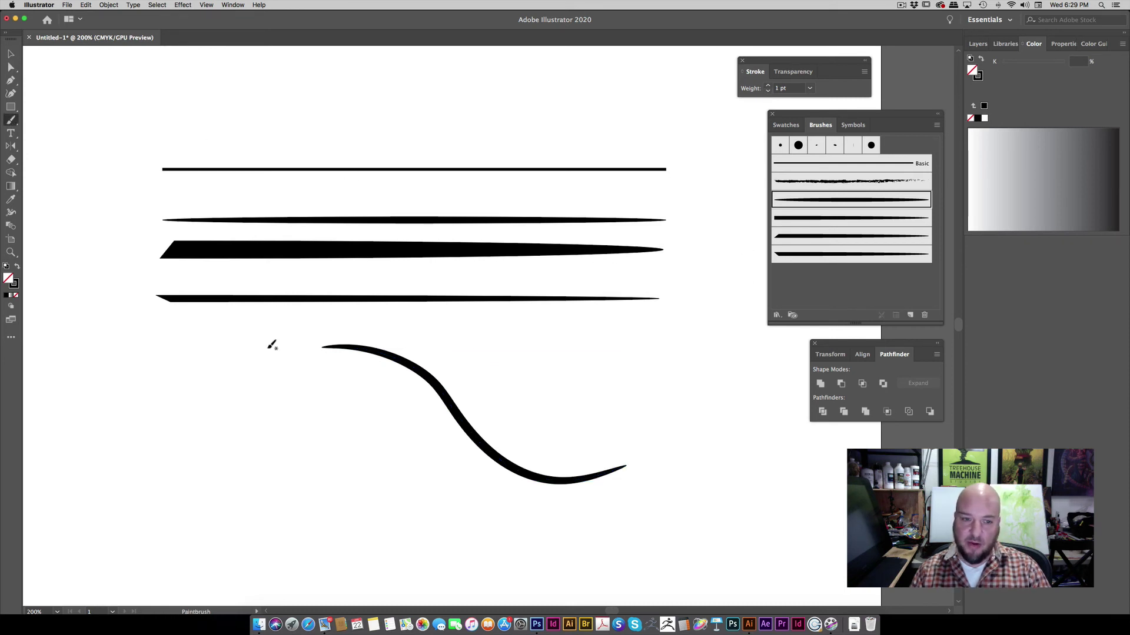
left_click_drag(319, 345, 361, 349)
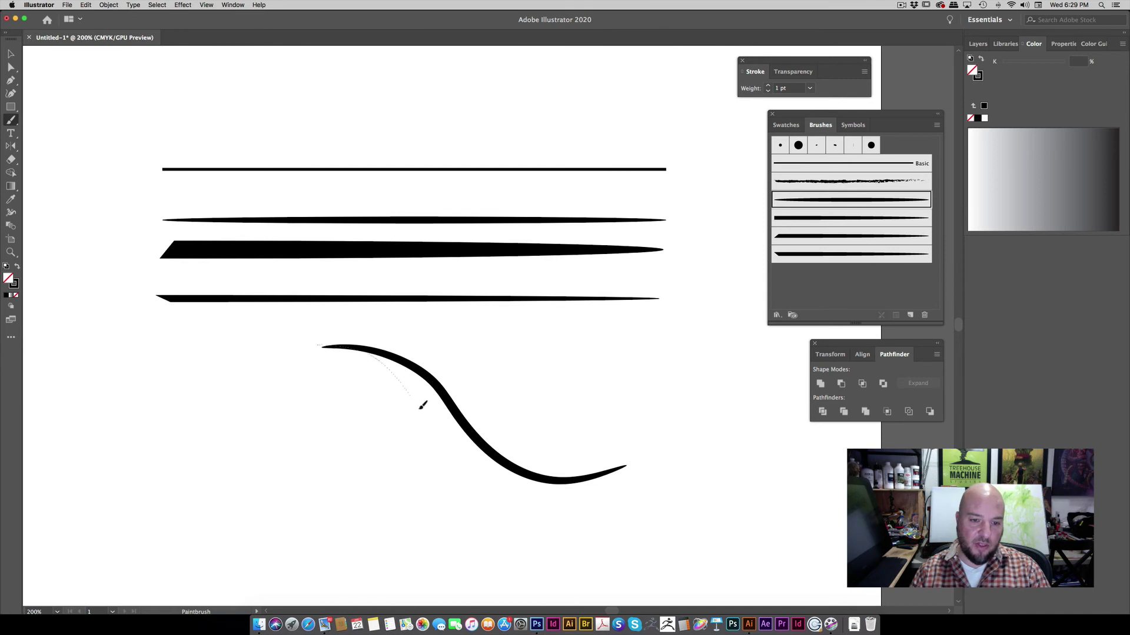
left_click_drag(650, 487, 648, 490)
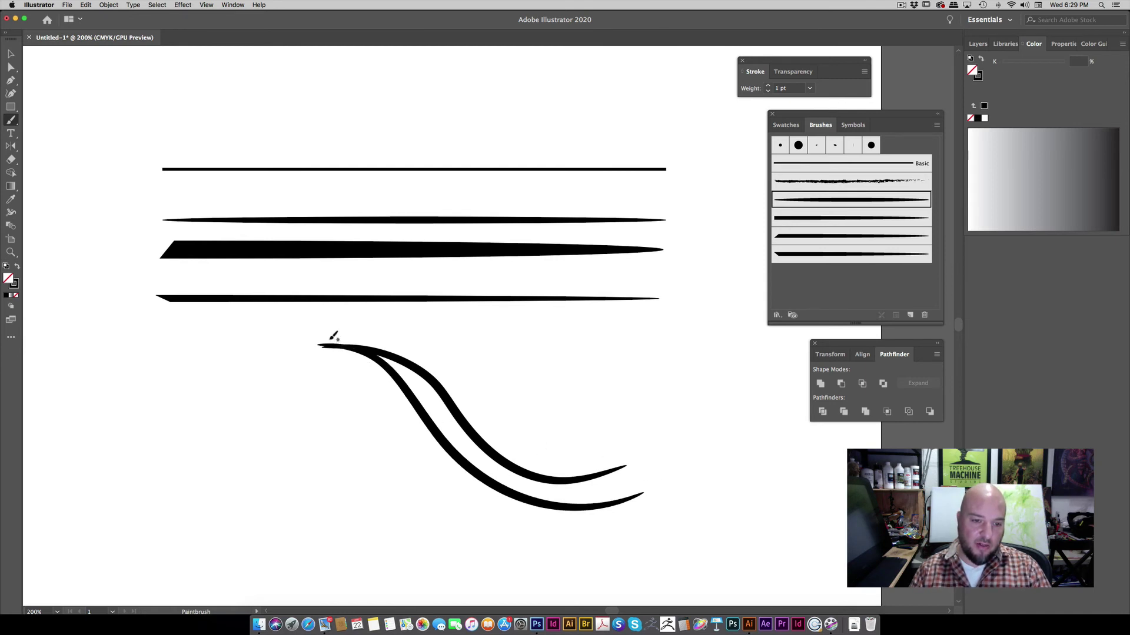
left_click_drag(552, 572, 573, 579)
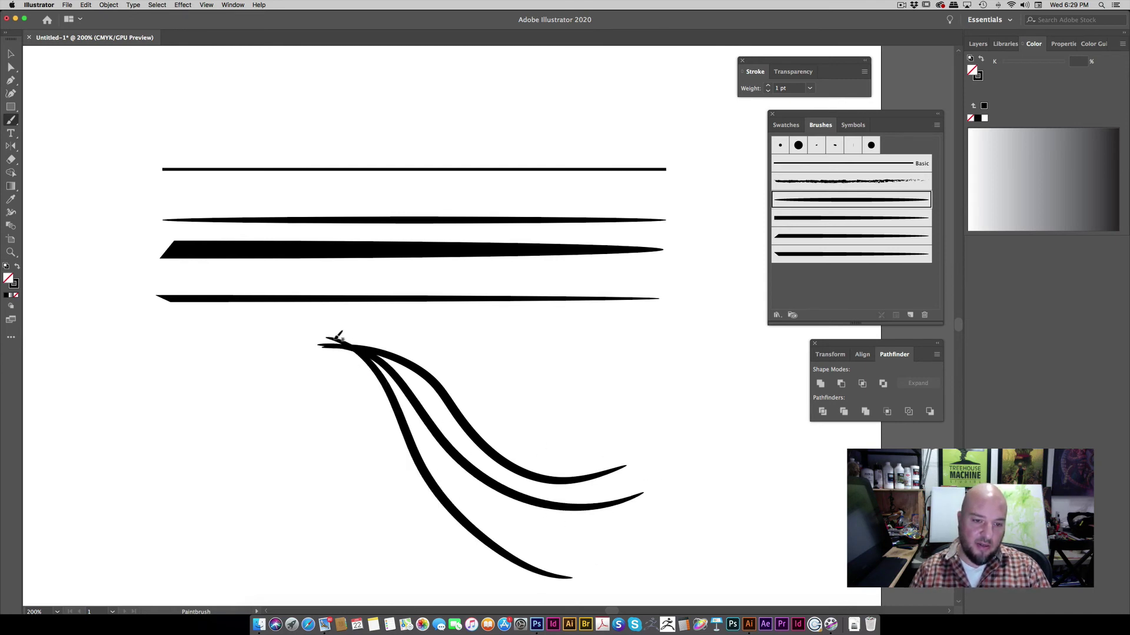
mouse_move(340, 390)
left_mouse_down()
mouse_move(403, 426)
mouse_move(431, 469)
left_mouse_up()
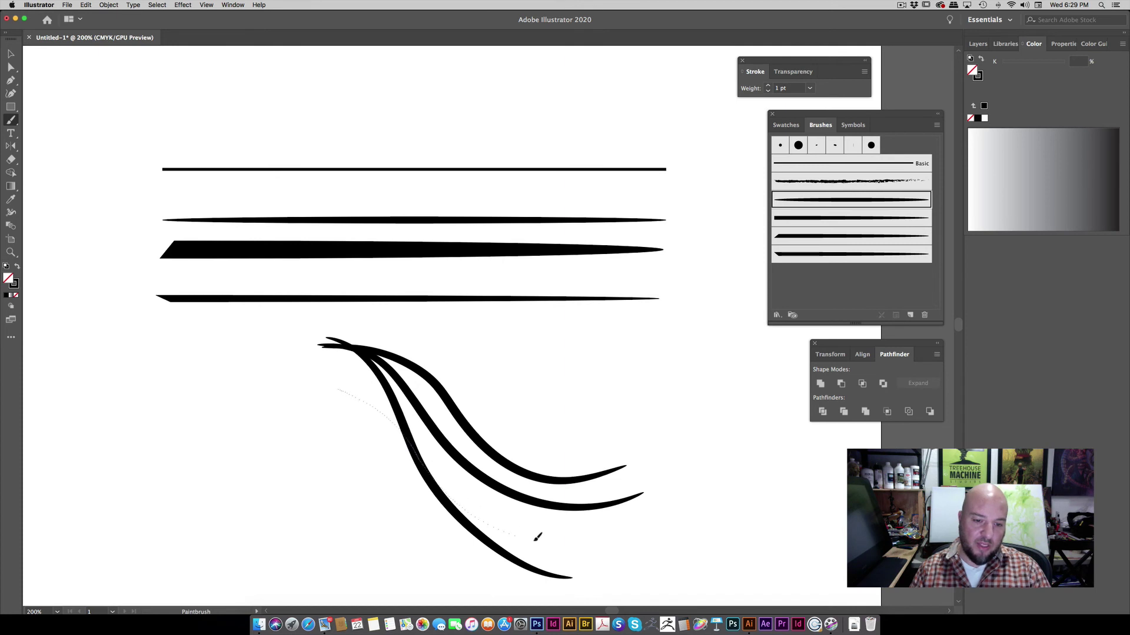
left_click_drag(537, 537, 541, 540)
left_click_drag(333, 405, 422, 499)
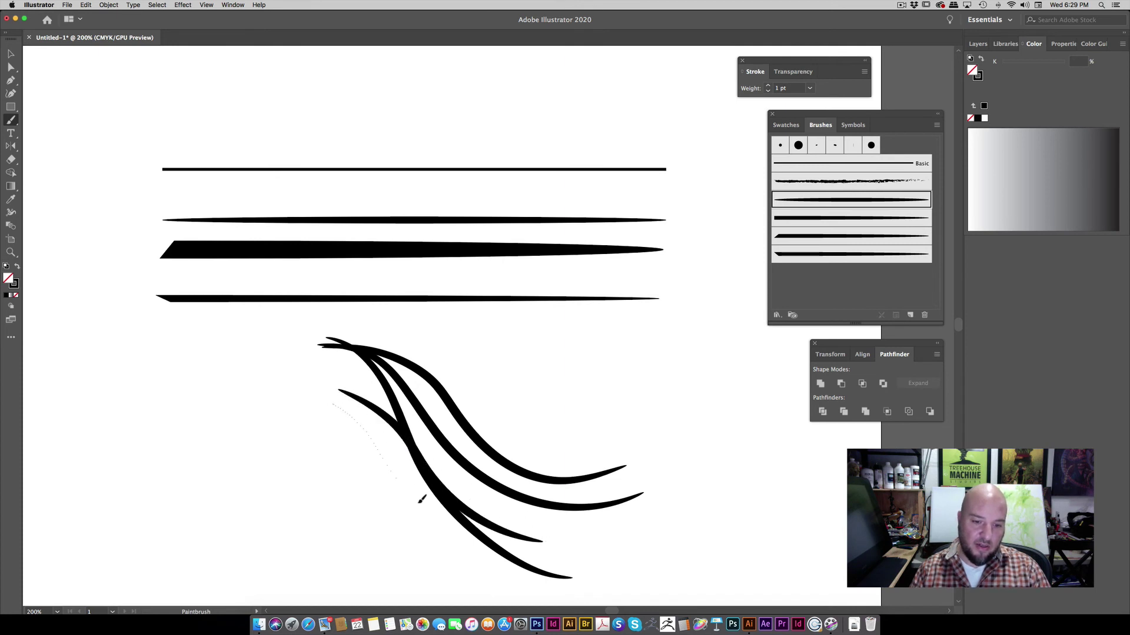
left_click_drag(599, 538, 600, 538)
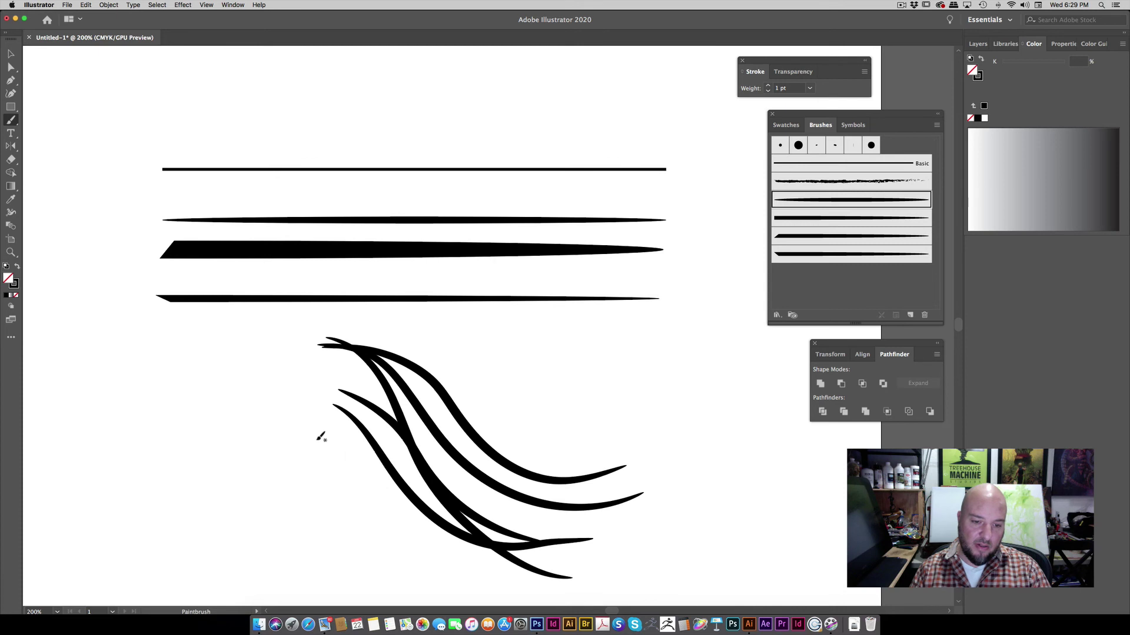
mouse_move(316, 439)
left_mouse_down()
mouse_move(492, 560)
mouse_move(636, 547)
mouse_move(685, 561)
left_mouse_up()
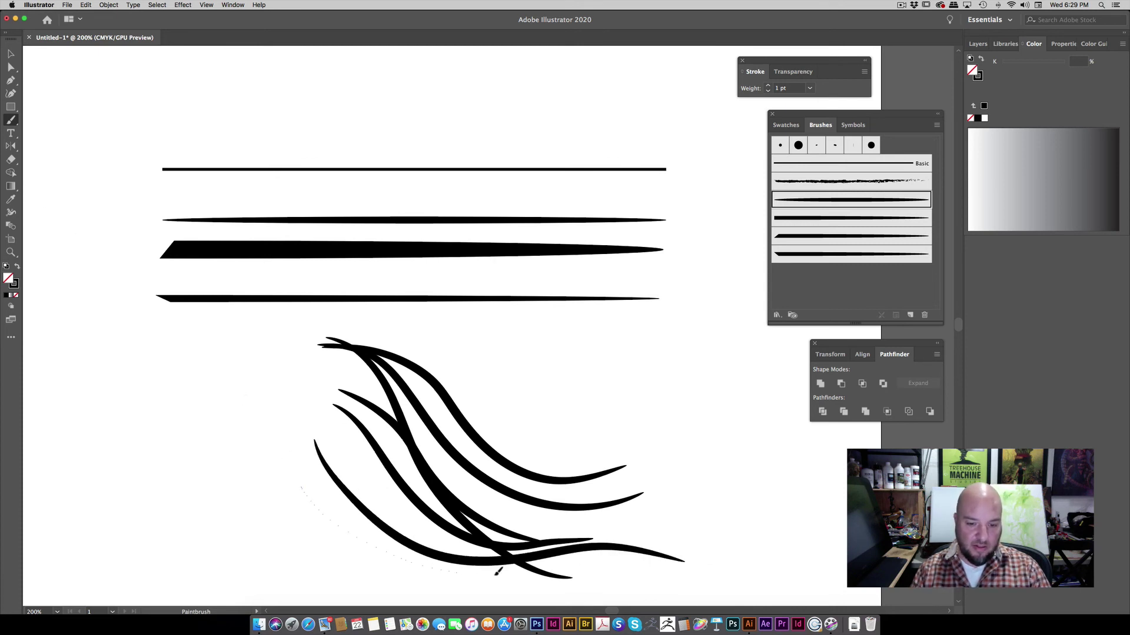
left_click_drag(497, 571, 674, 554)
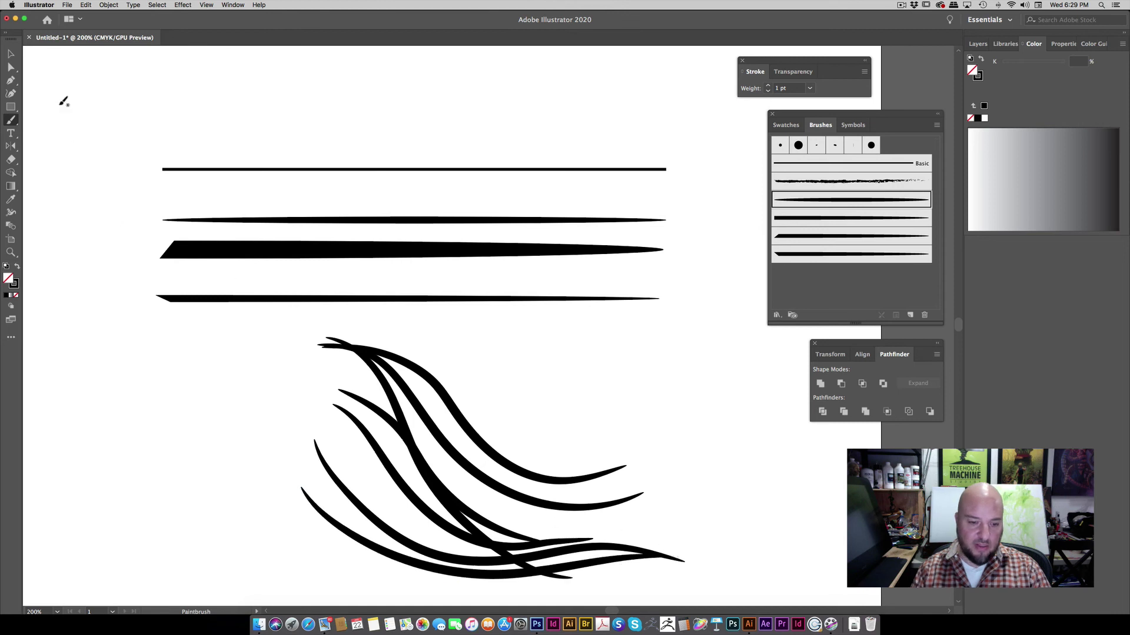
left_click(11, 54)
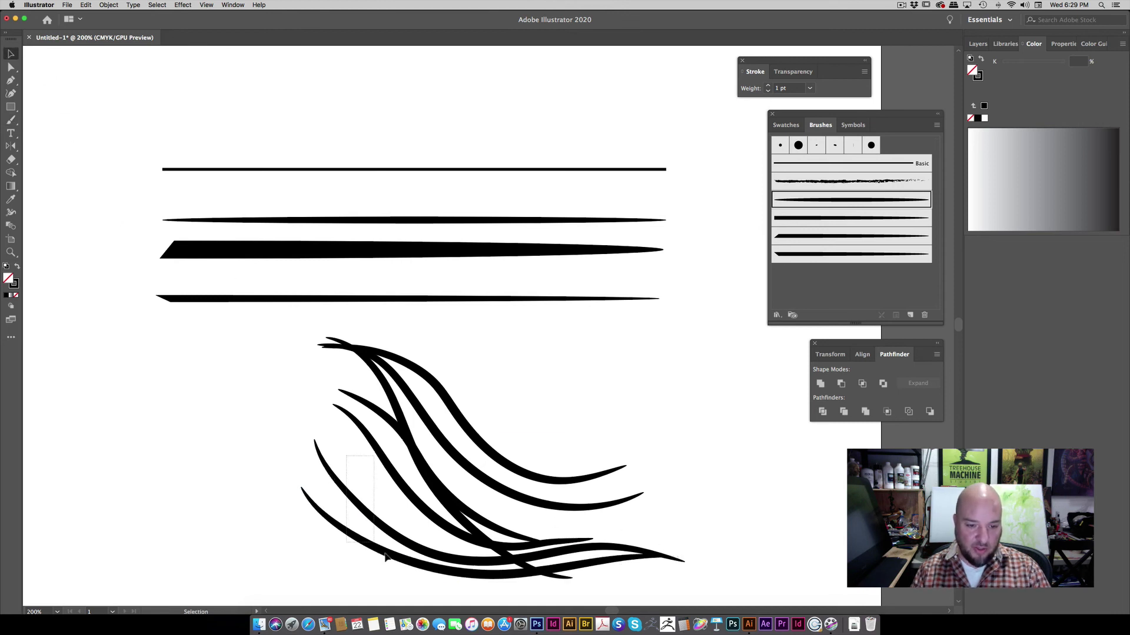
Thin the newest bottom curved stroke to 0.75 pt
left_click_drag(386, 556, 387, 558)
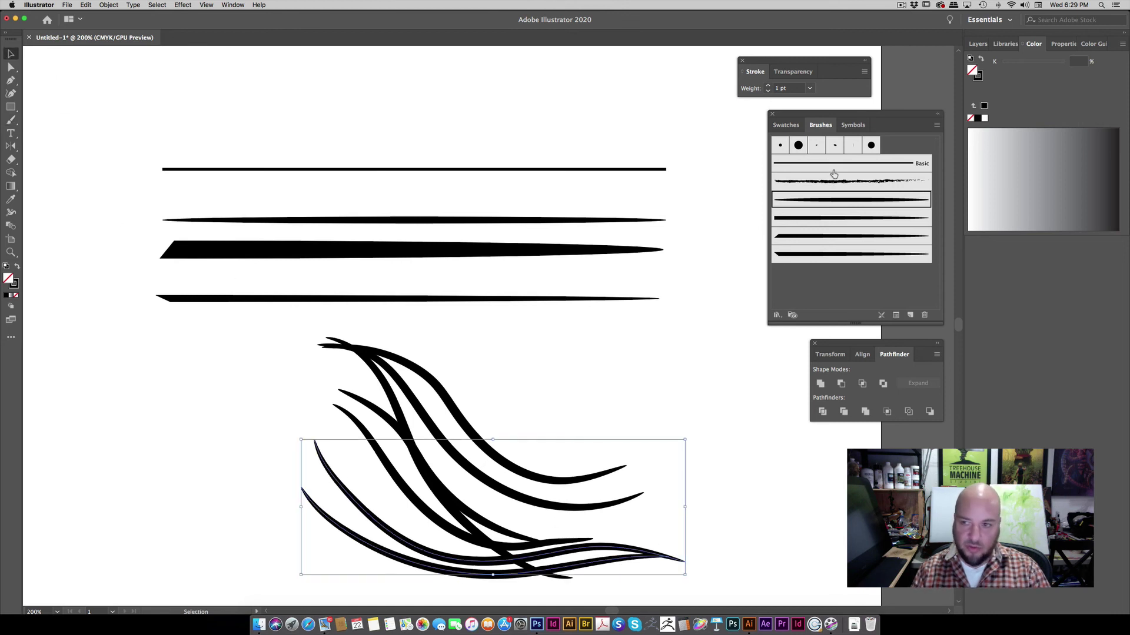
left_click(768, 91)
left_click(698, 374)
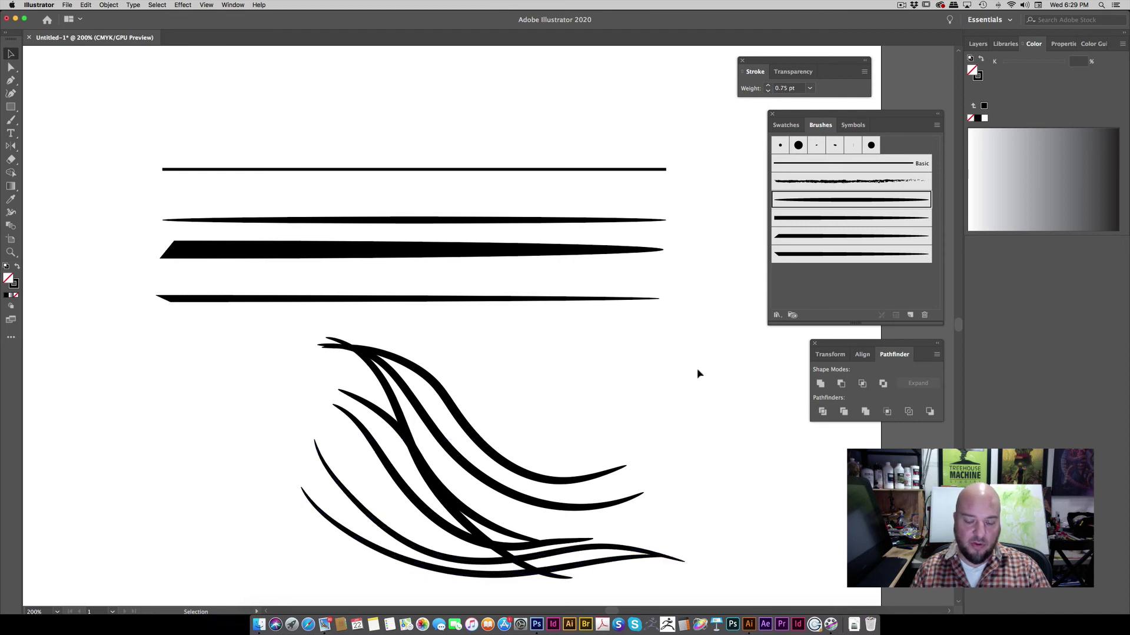
Move the curved hair strokes down, clear of the four straight lines, and recentre the view
mouse_move(509, 355)
left_mouse_down()
mouse_move(394, 517)
mouse_move(383, 486)
left_mouse_up()
left_click_drag(453, 410, 443, 385)
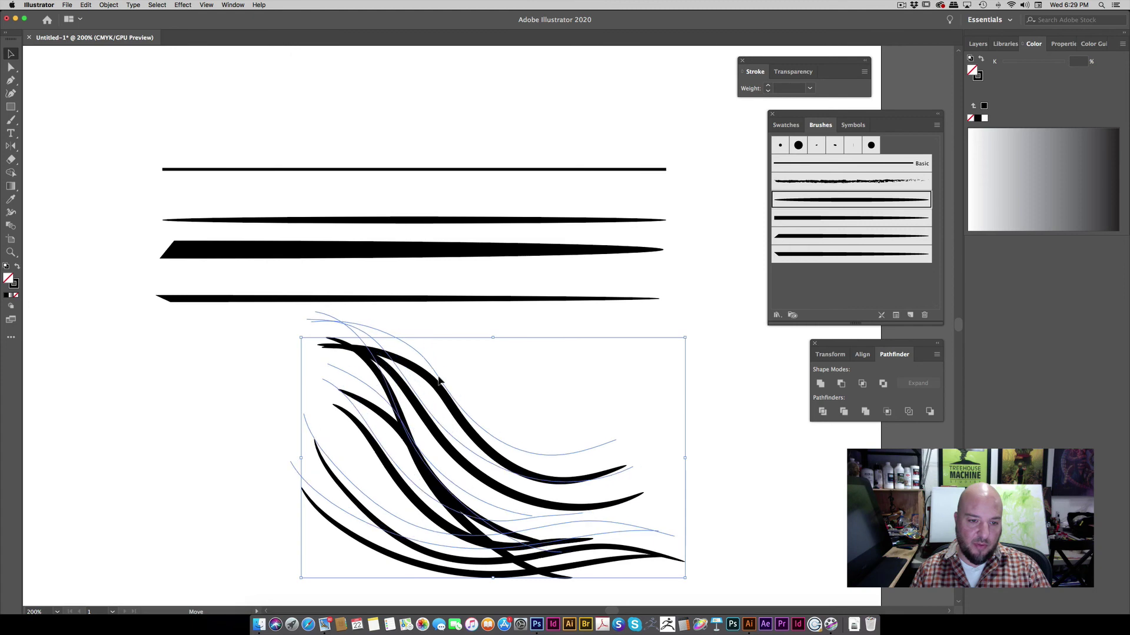
left_click(636, 370)
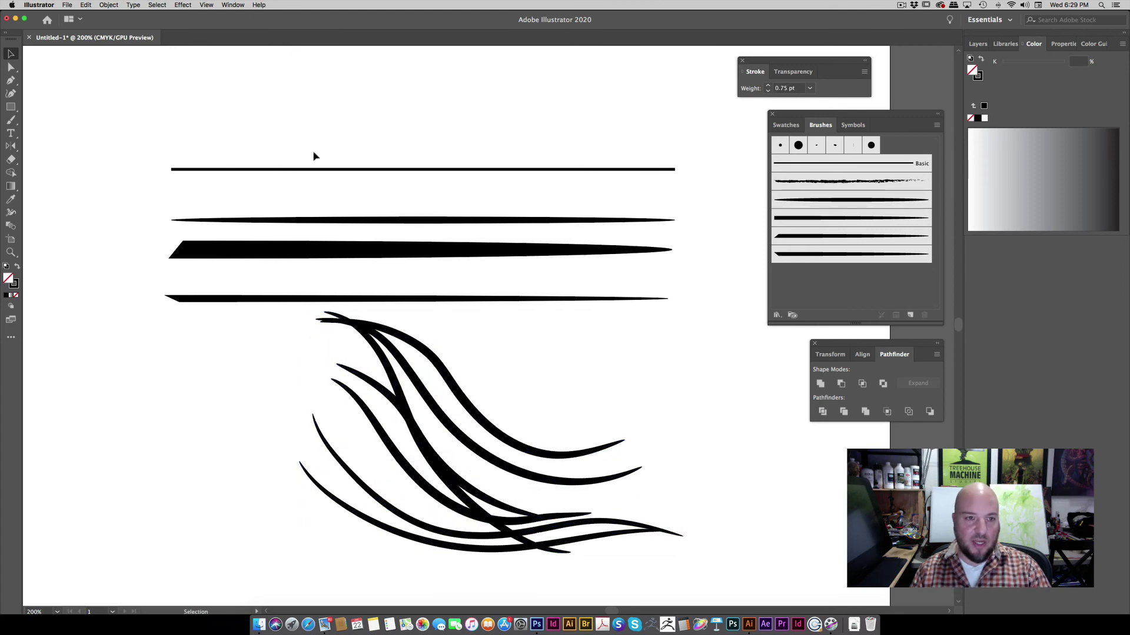
left_click_drag(309, 136, 503, 512)
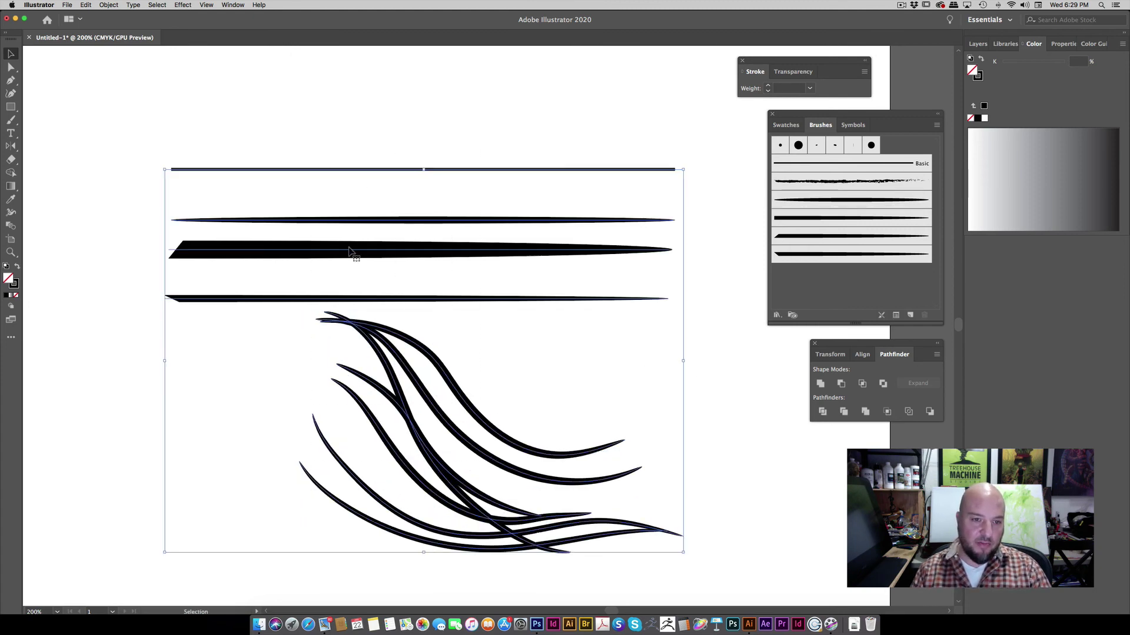
left_click_drag(353, 252, 319, 154)
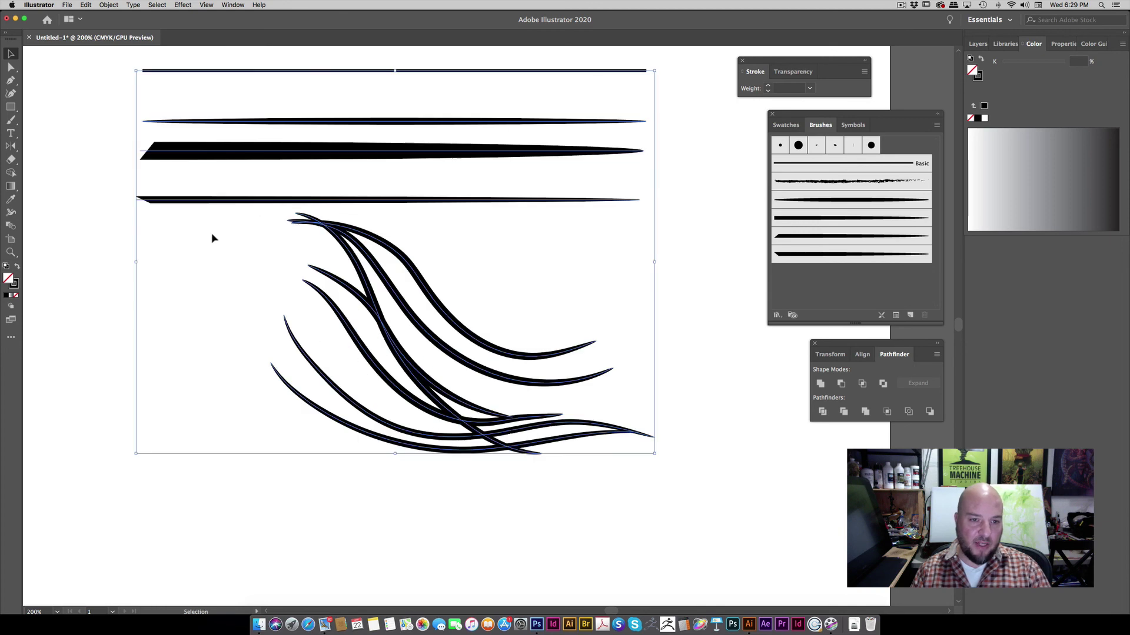
left_click_drag(212, 237, 583, 462)
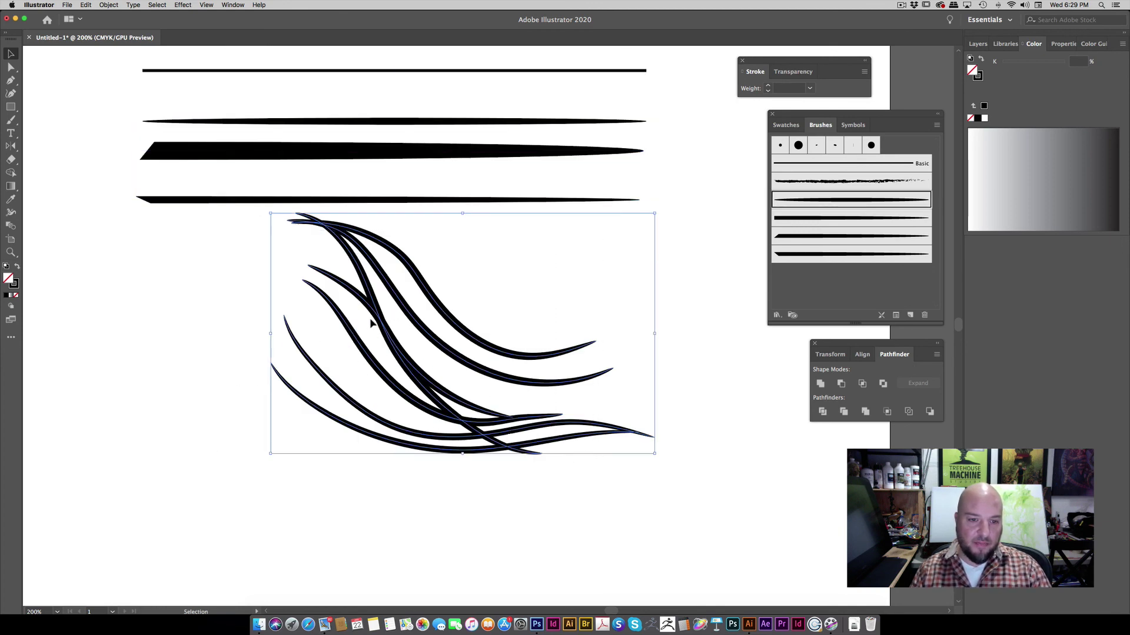
left_click_drag(371, 323, 371, 380)
left_click(657, 254)
left_click_drag(635, 317, 648, 342)
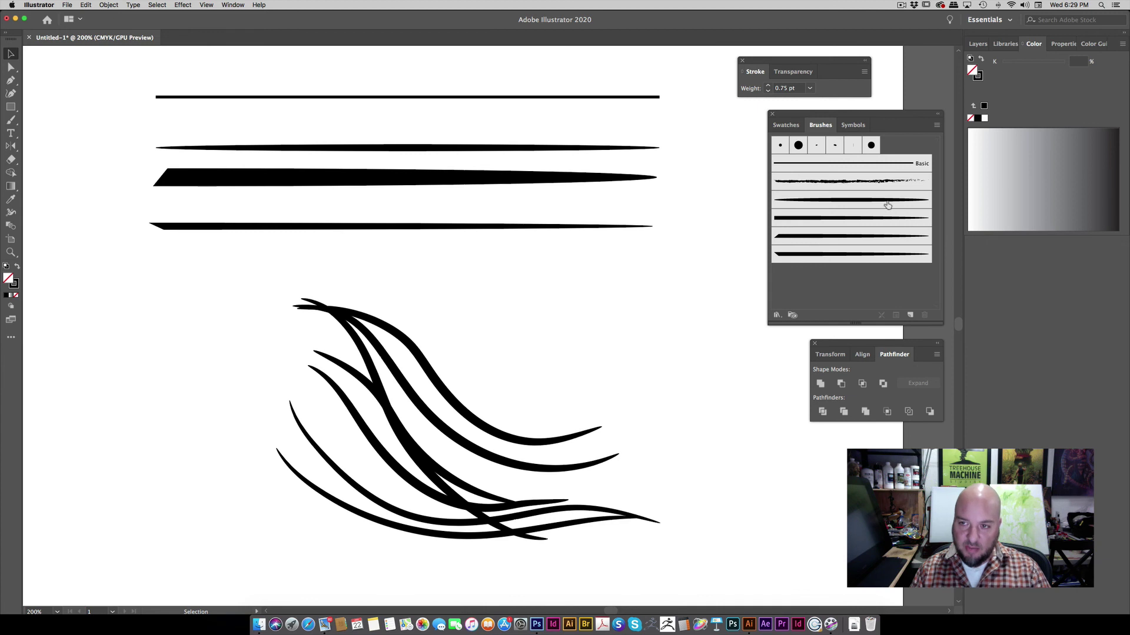
left_click(936, 126)
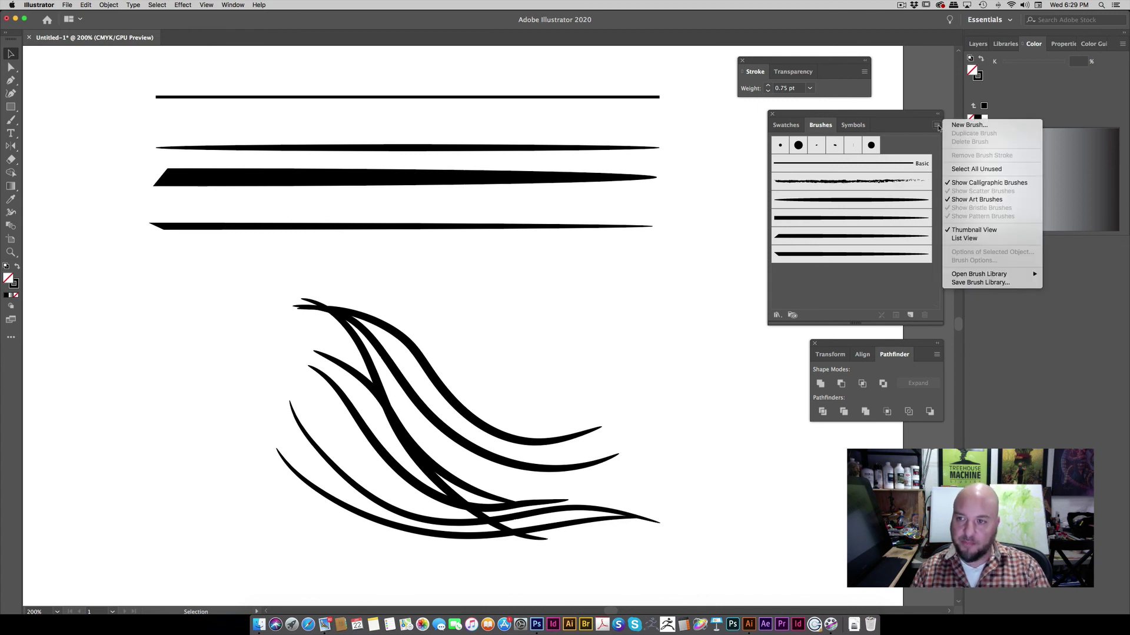
Save the brush library to the Desktop as '<author's name> Inking Brushes IIlustrator CC'
left_click(971, 283)
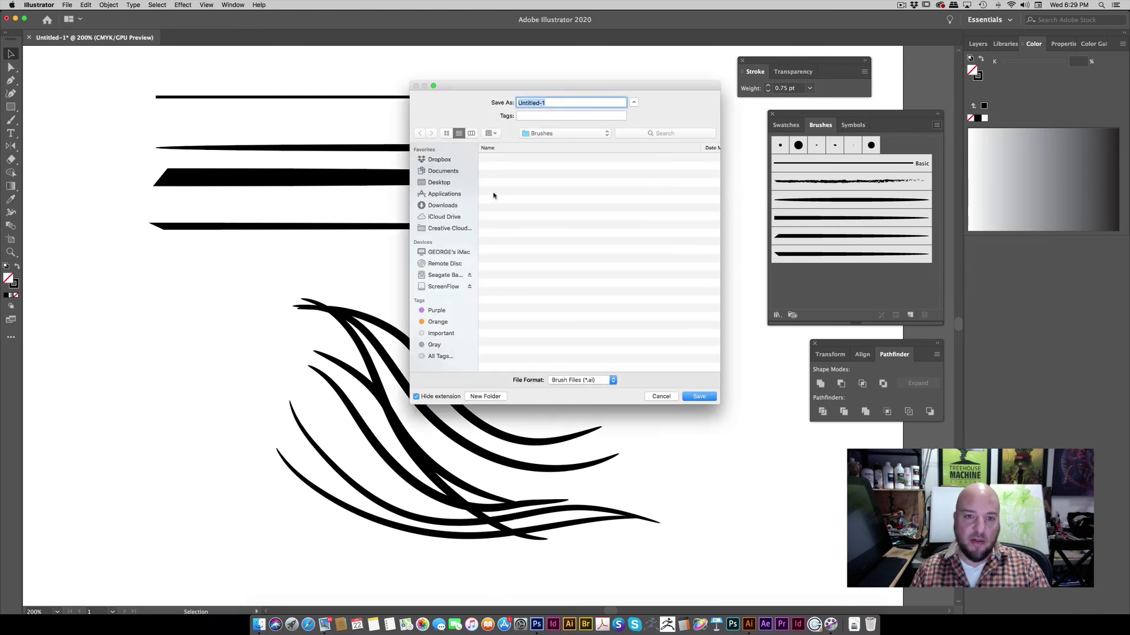
left_click_drag(467, 88, 296, 99)
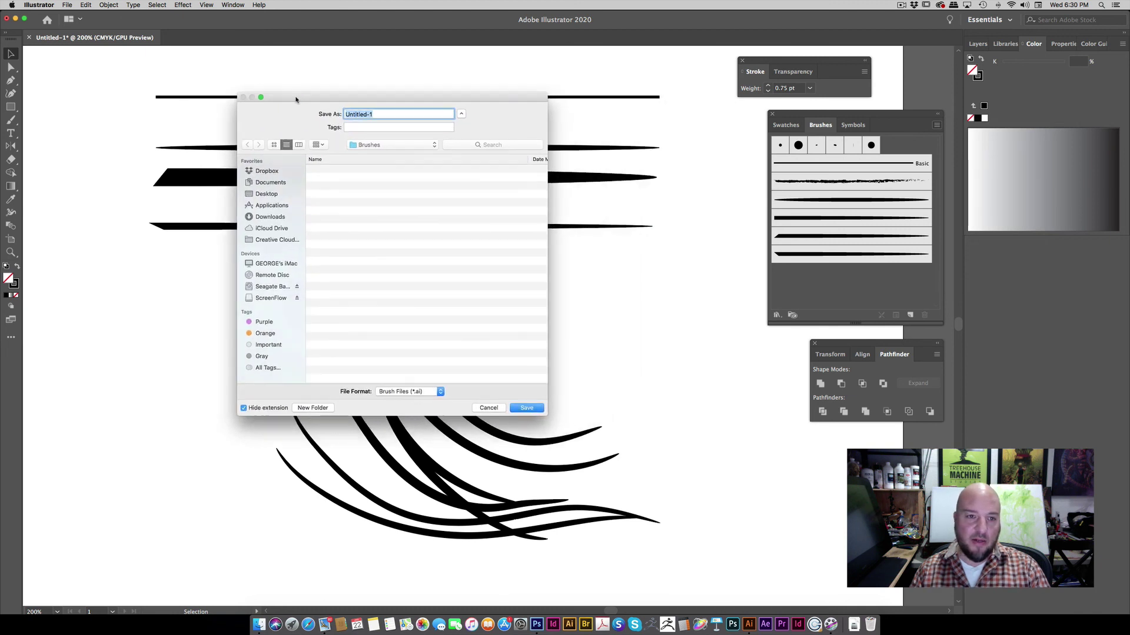
left_click(263, 194)
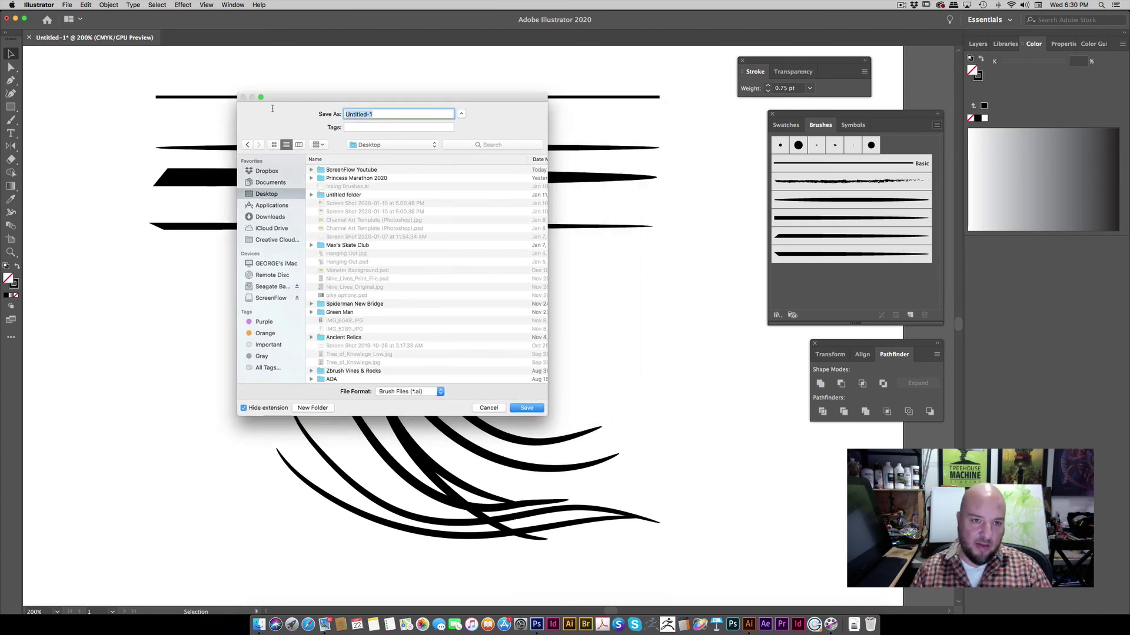
type("Georg")
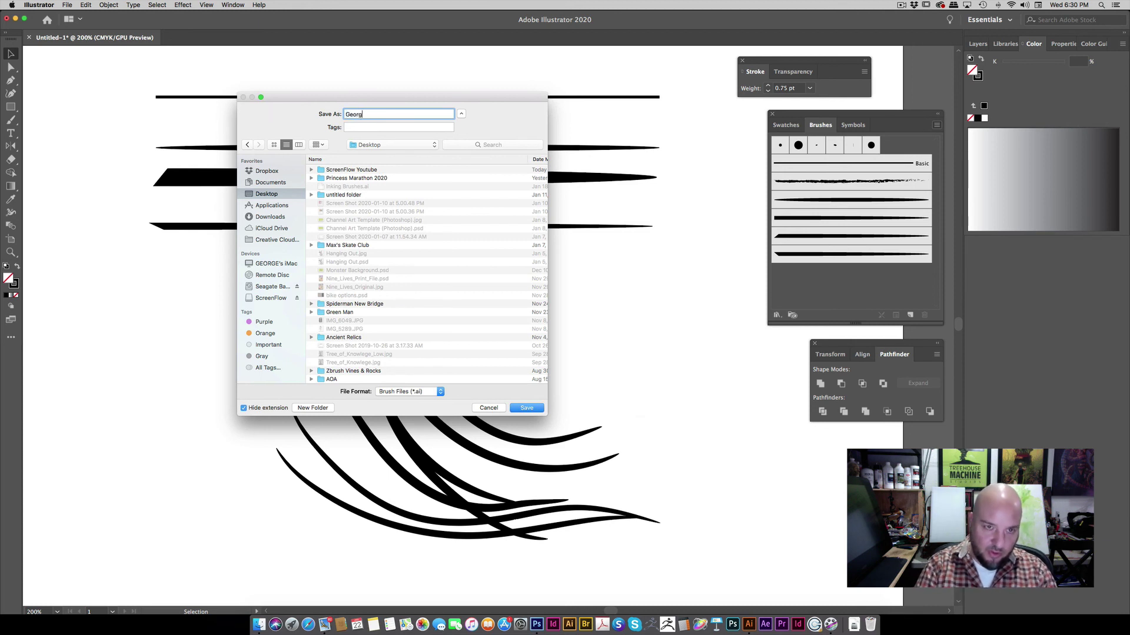
type("e Inking Bru")
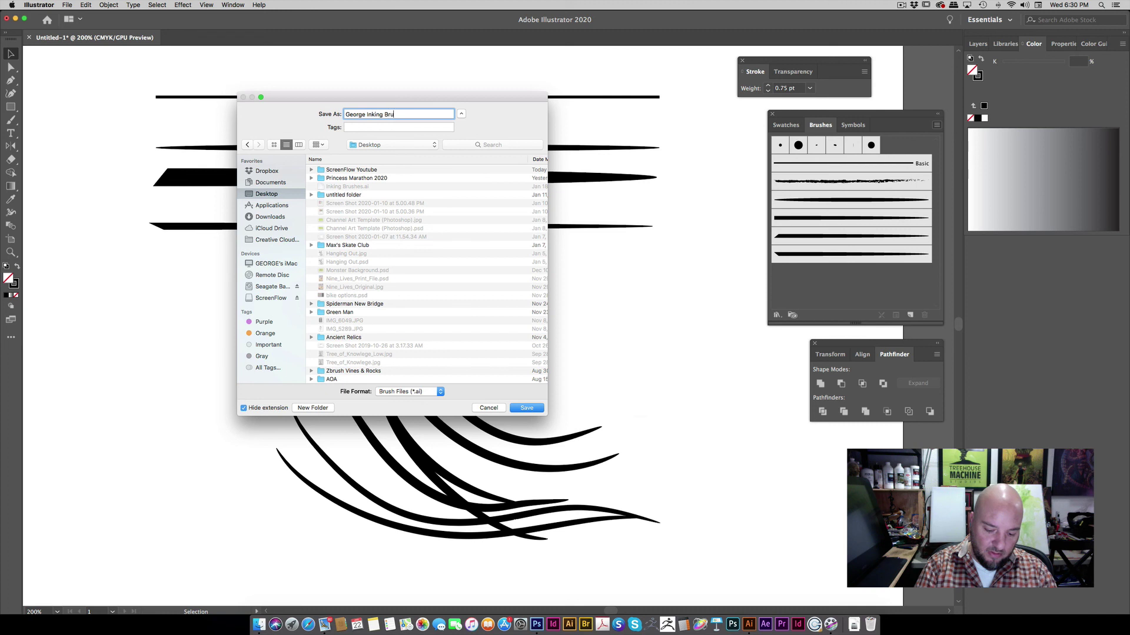
type("shes ")
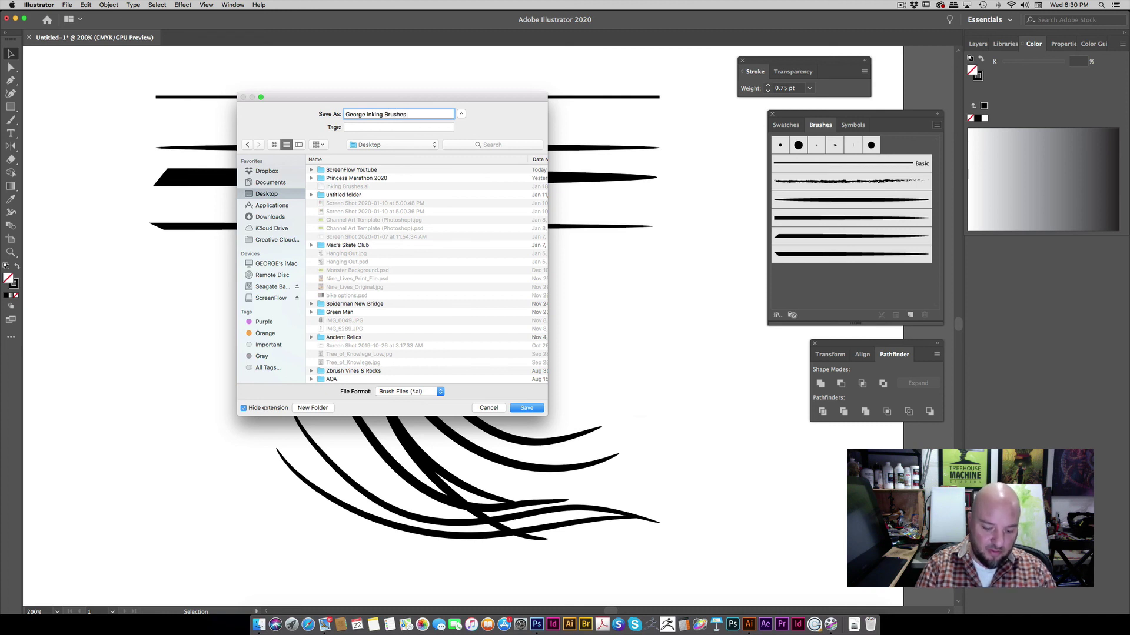
type("IIlus")
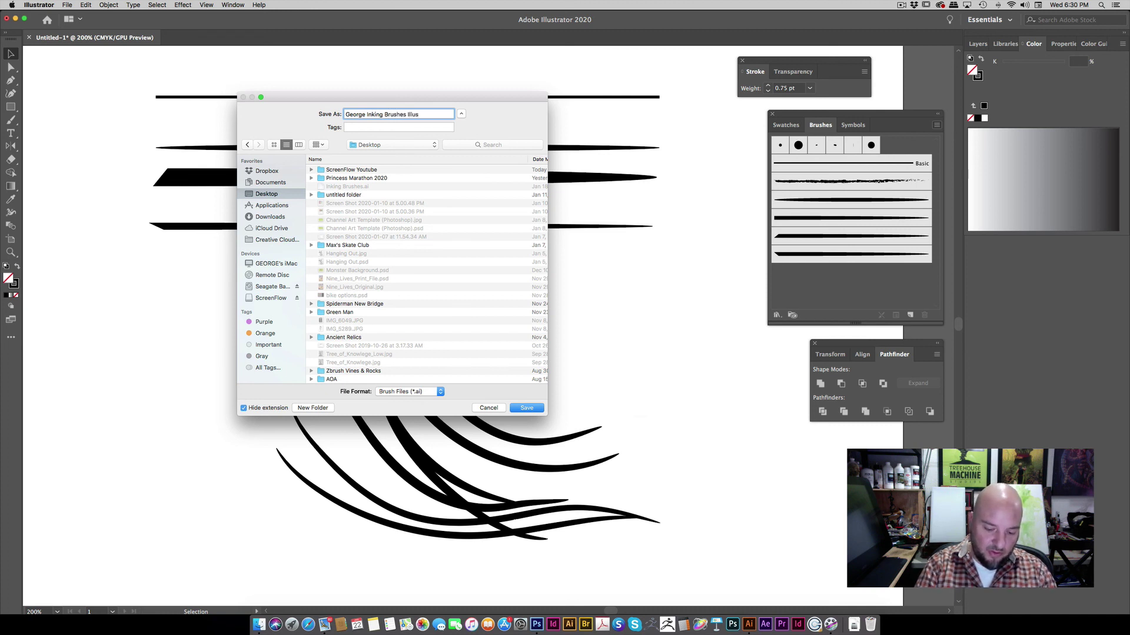
type("trator ")
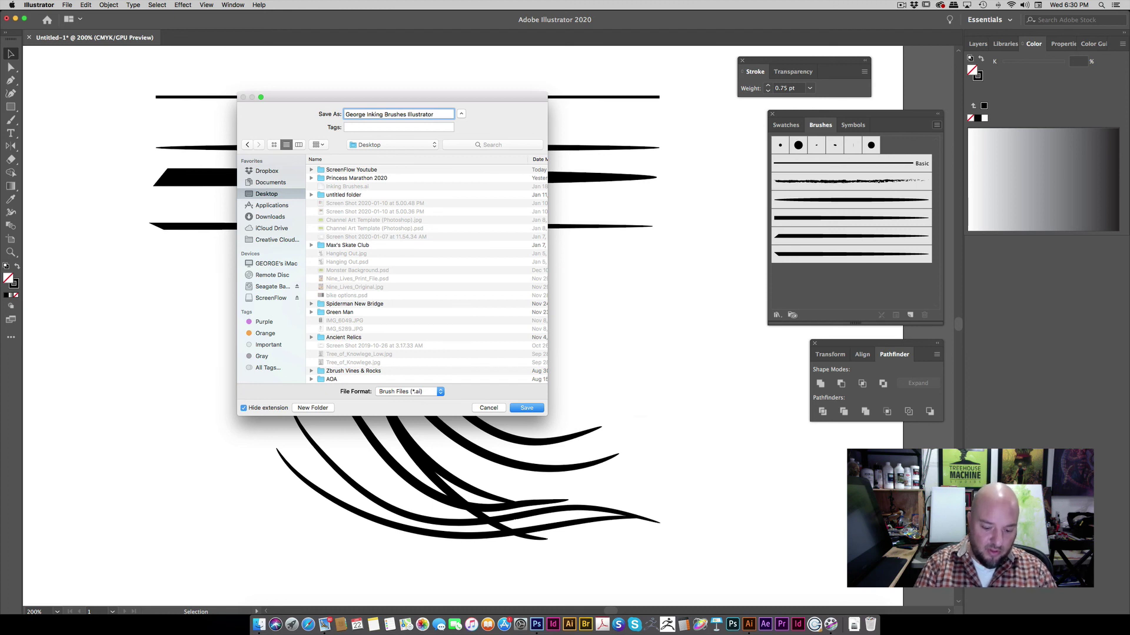
type("CC")
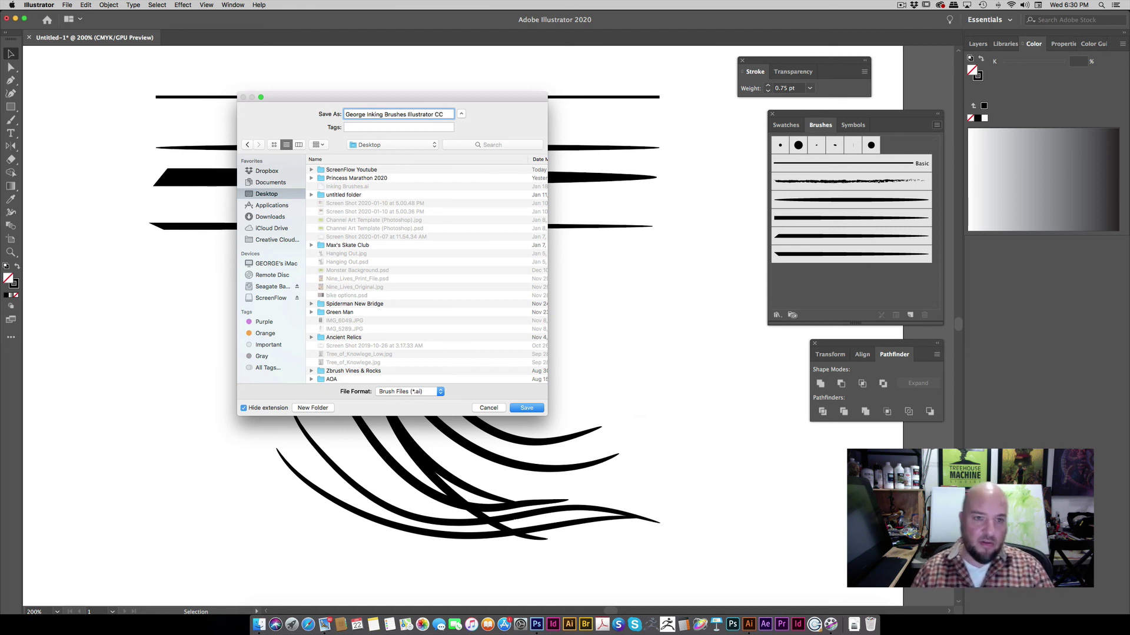
left_click(527, 408)
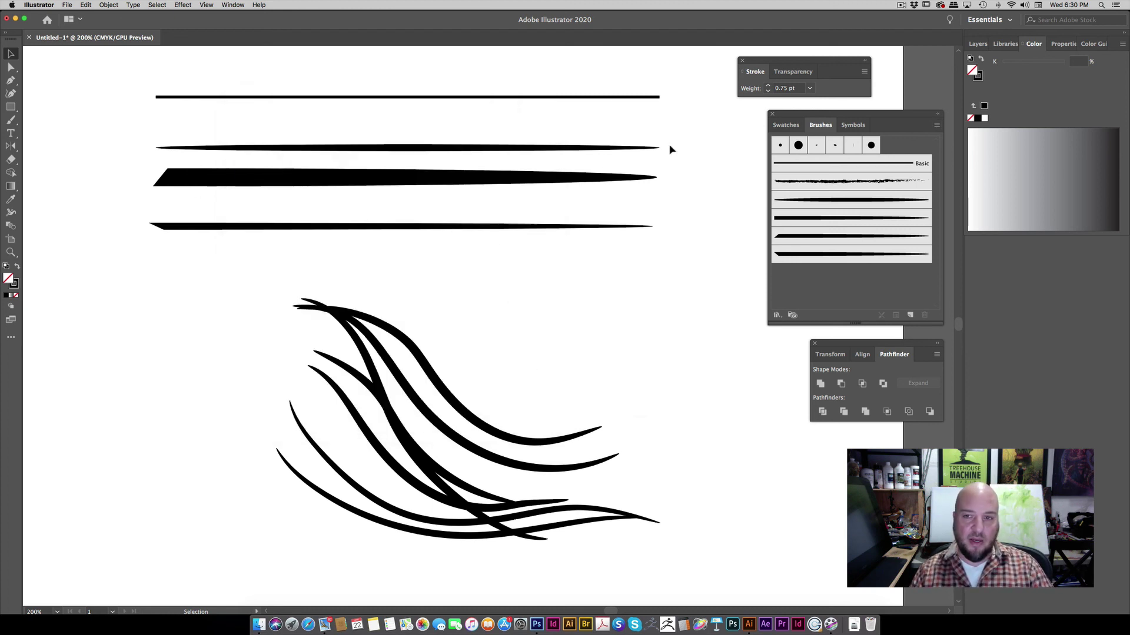
Pan slightly and move the second brushed line up closer to the first
key("space")
left_click_drag(403, 207, 449, 216)
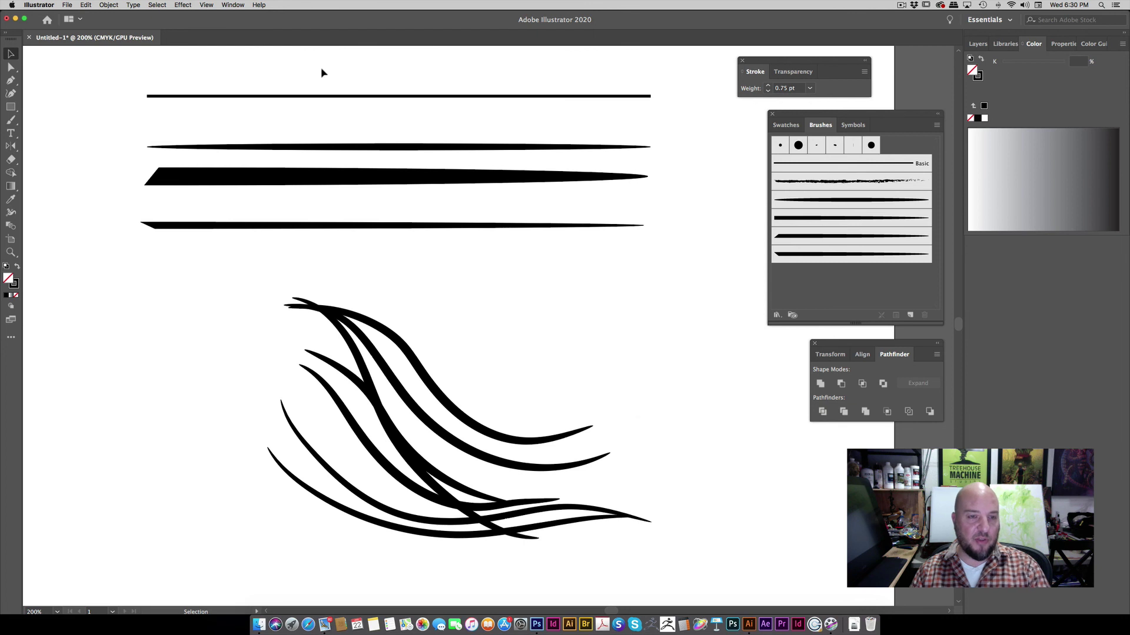
left_click_drag(280, 149, 280, 139)
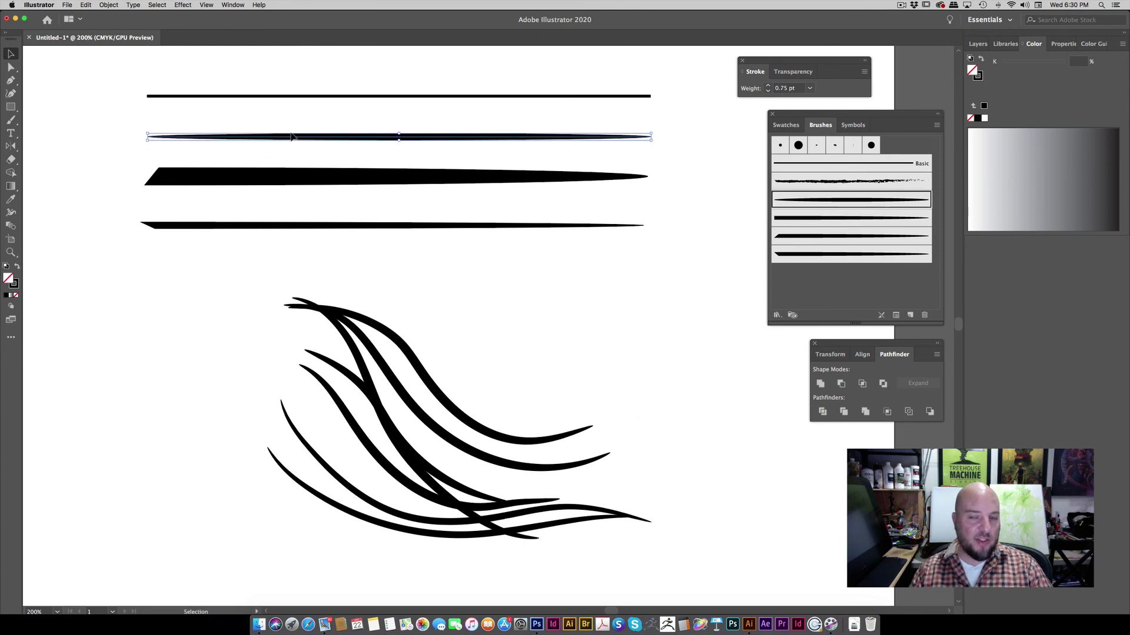
left_click(723, 164)
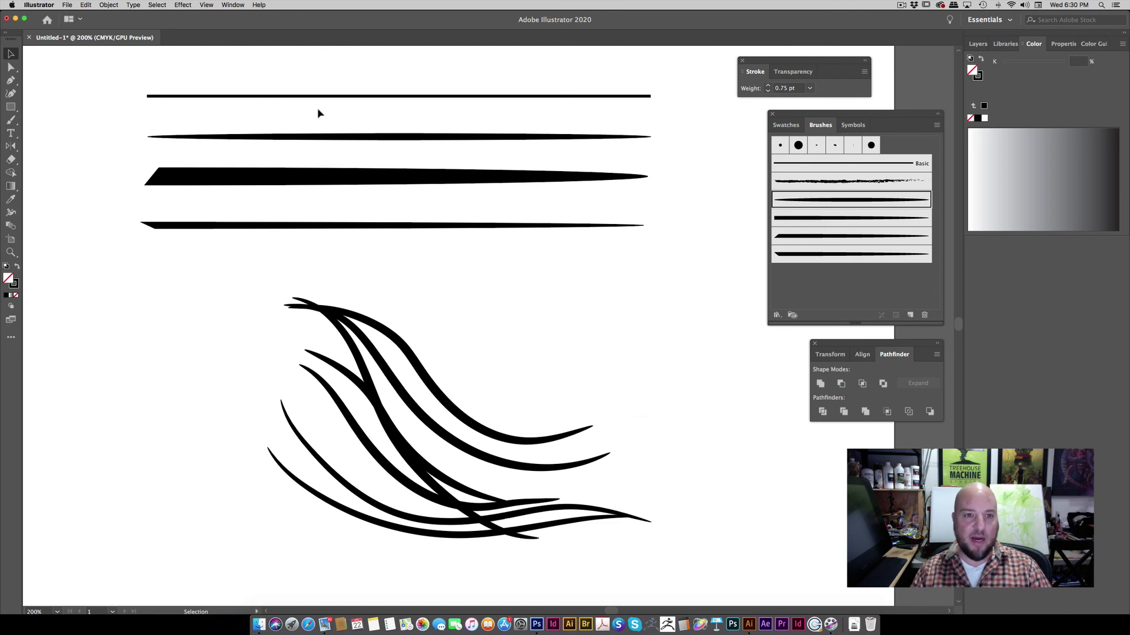
left_click_drag(313, 78, 492, 254)
left_click(492, 254)
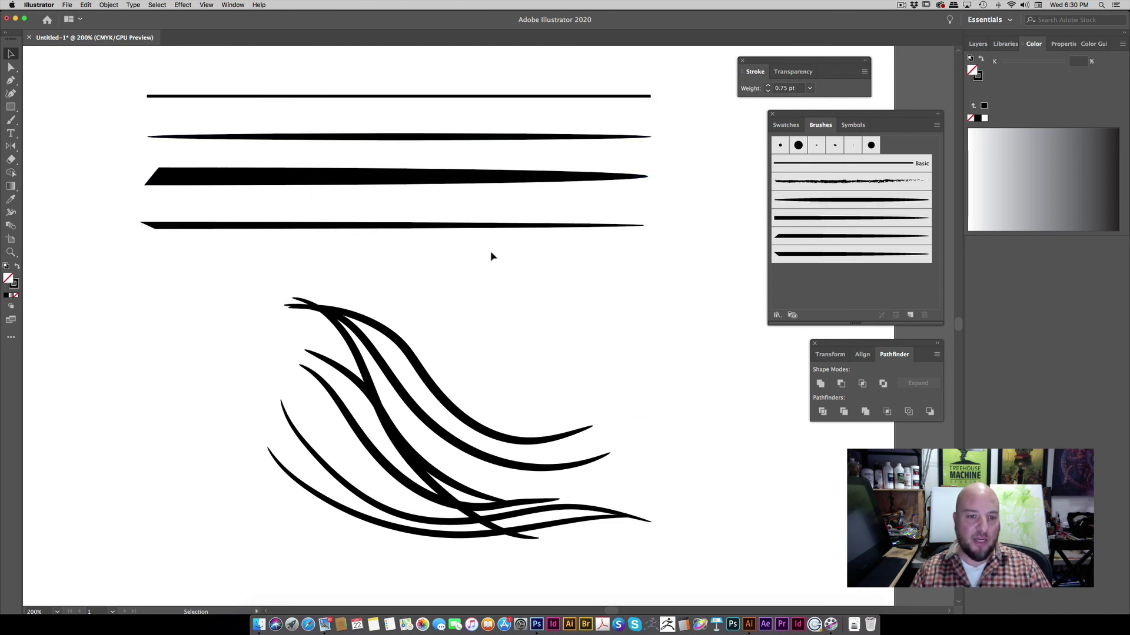